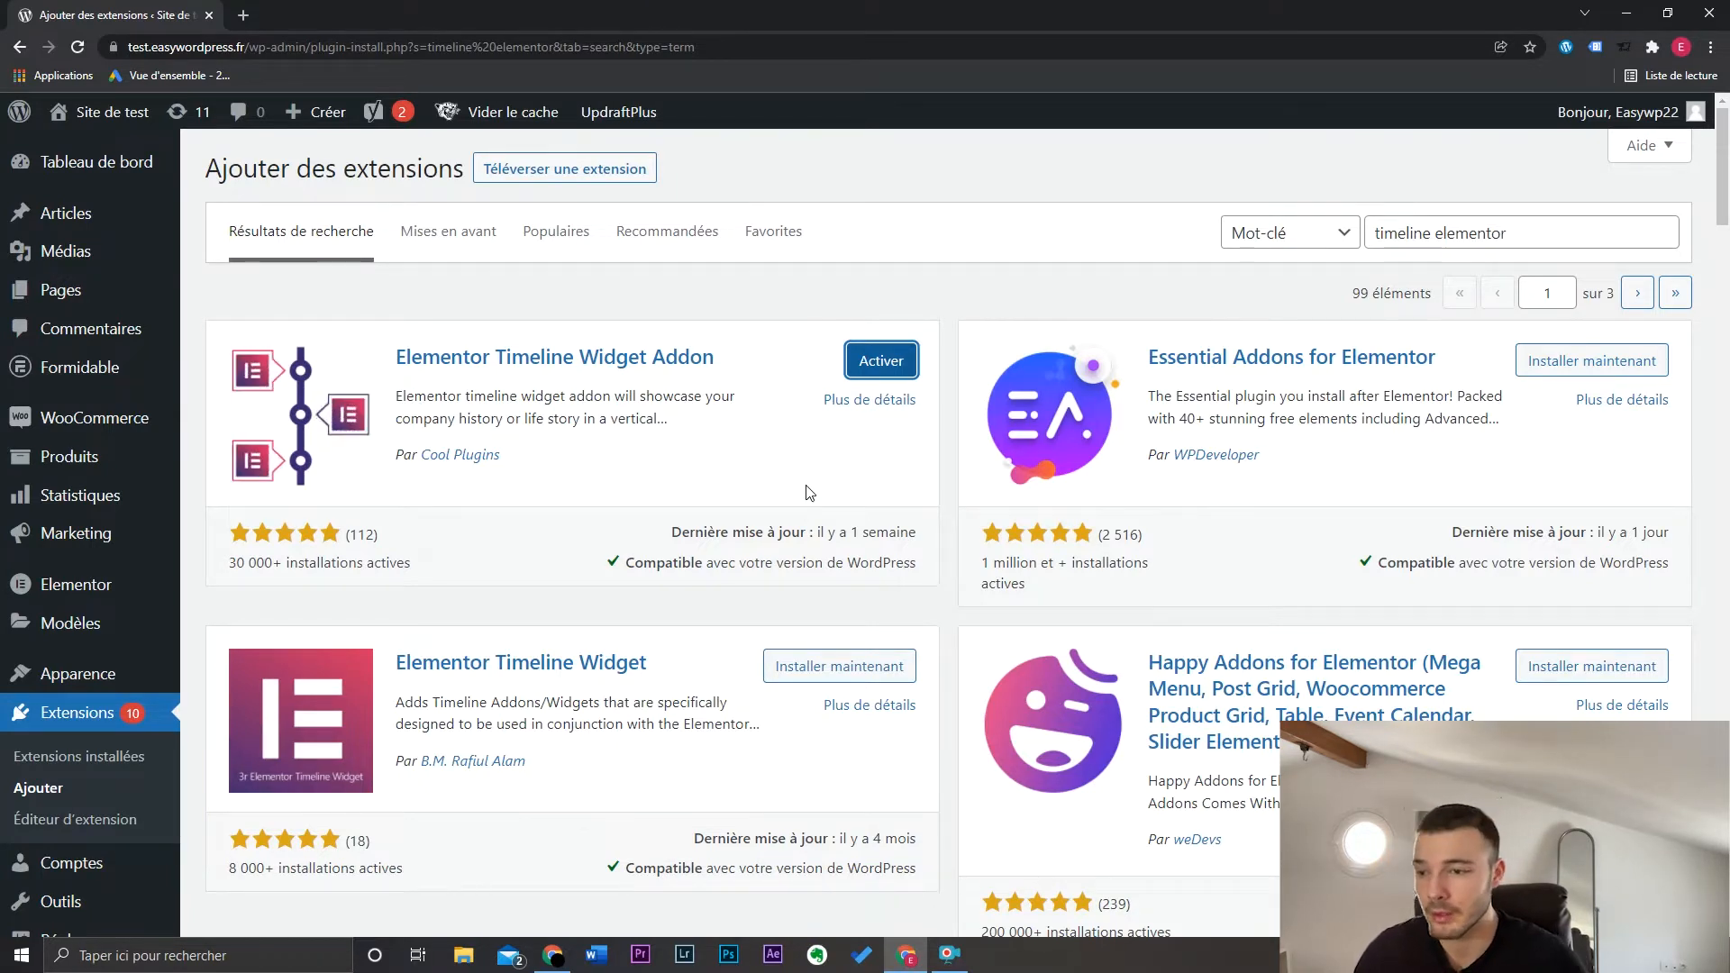
# Activate the Elementor Timeline Widget Addon plugin
pyautogui.click(879, 362)
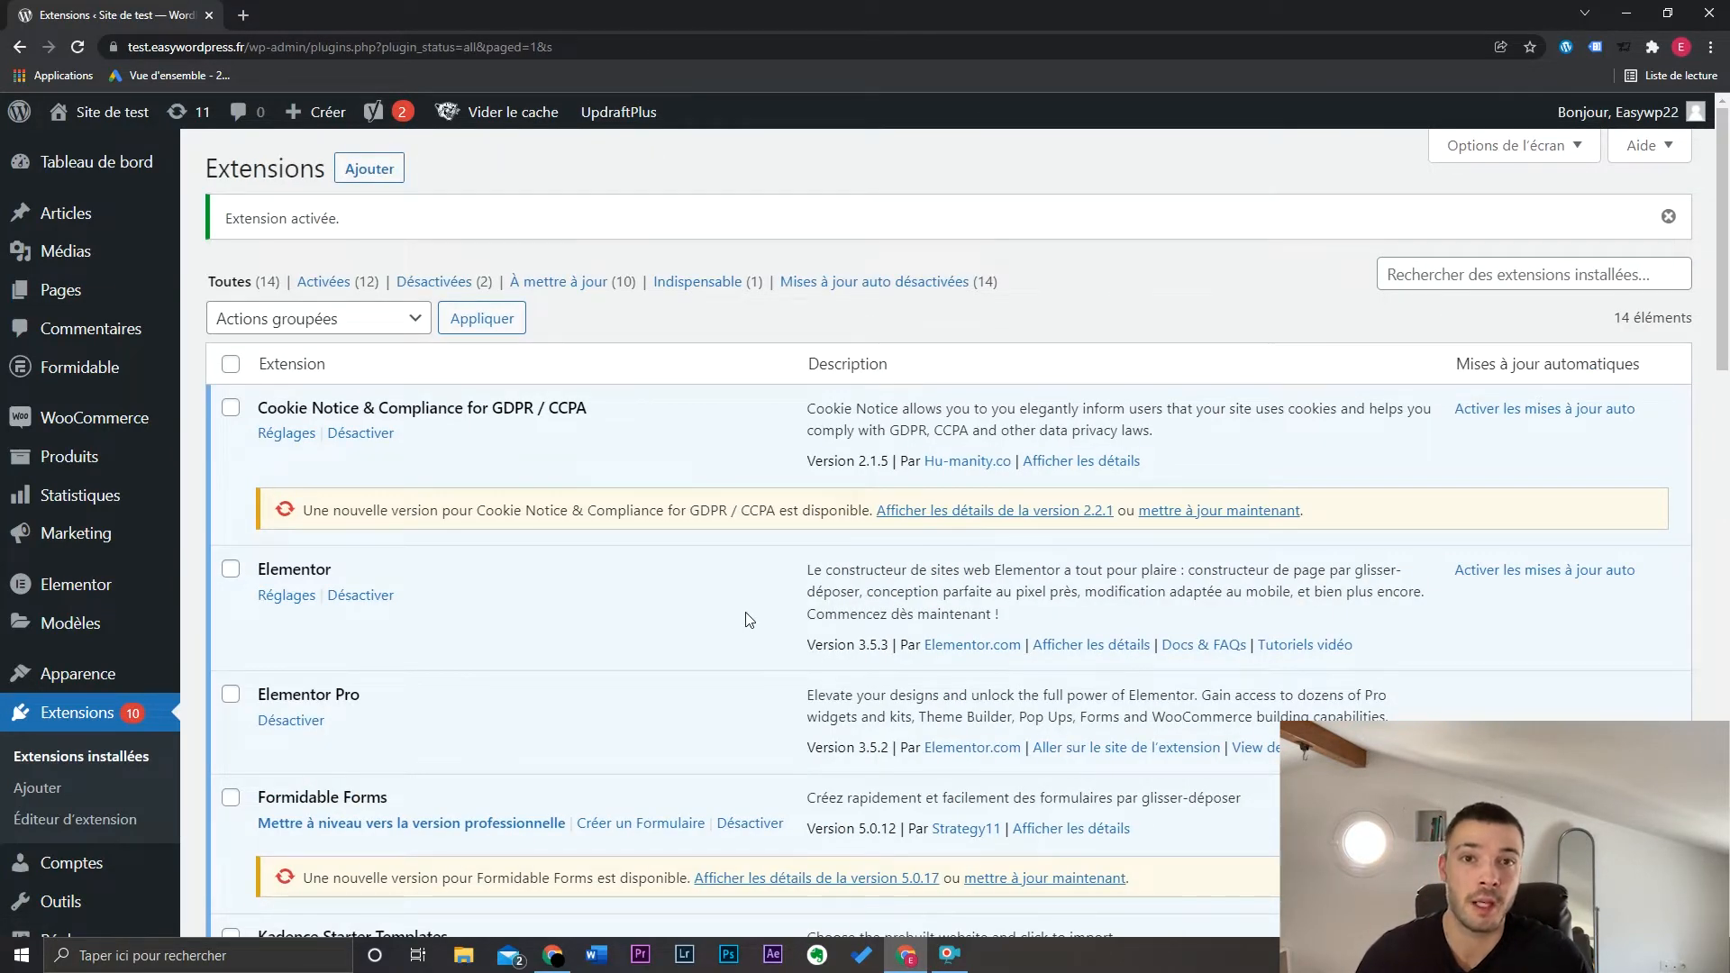
pyautogui.moveTo(258, 576); pyautogui.dragTo(380, 576)
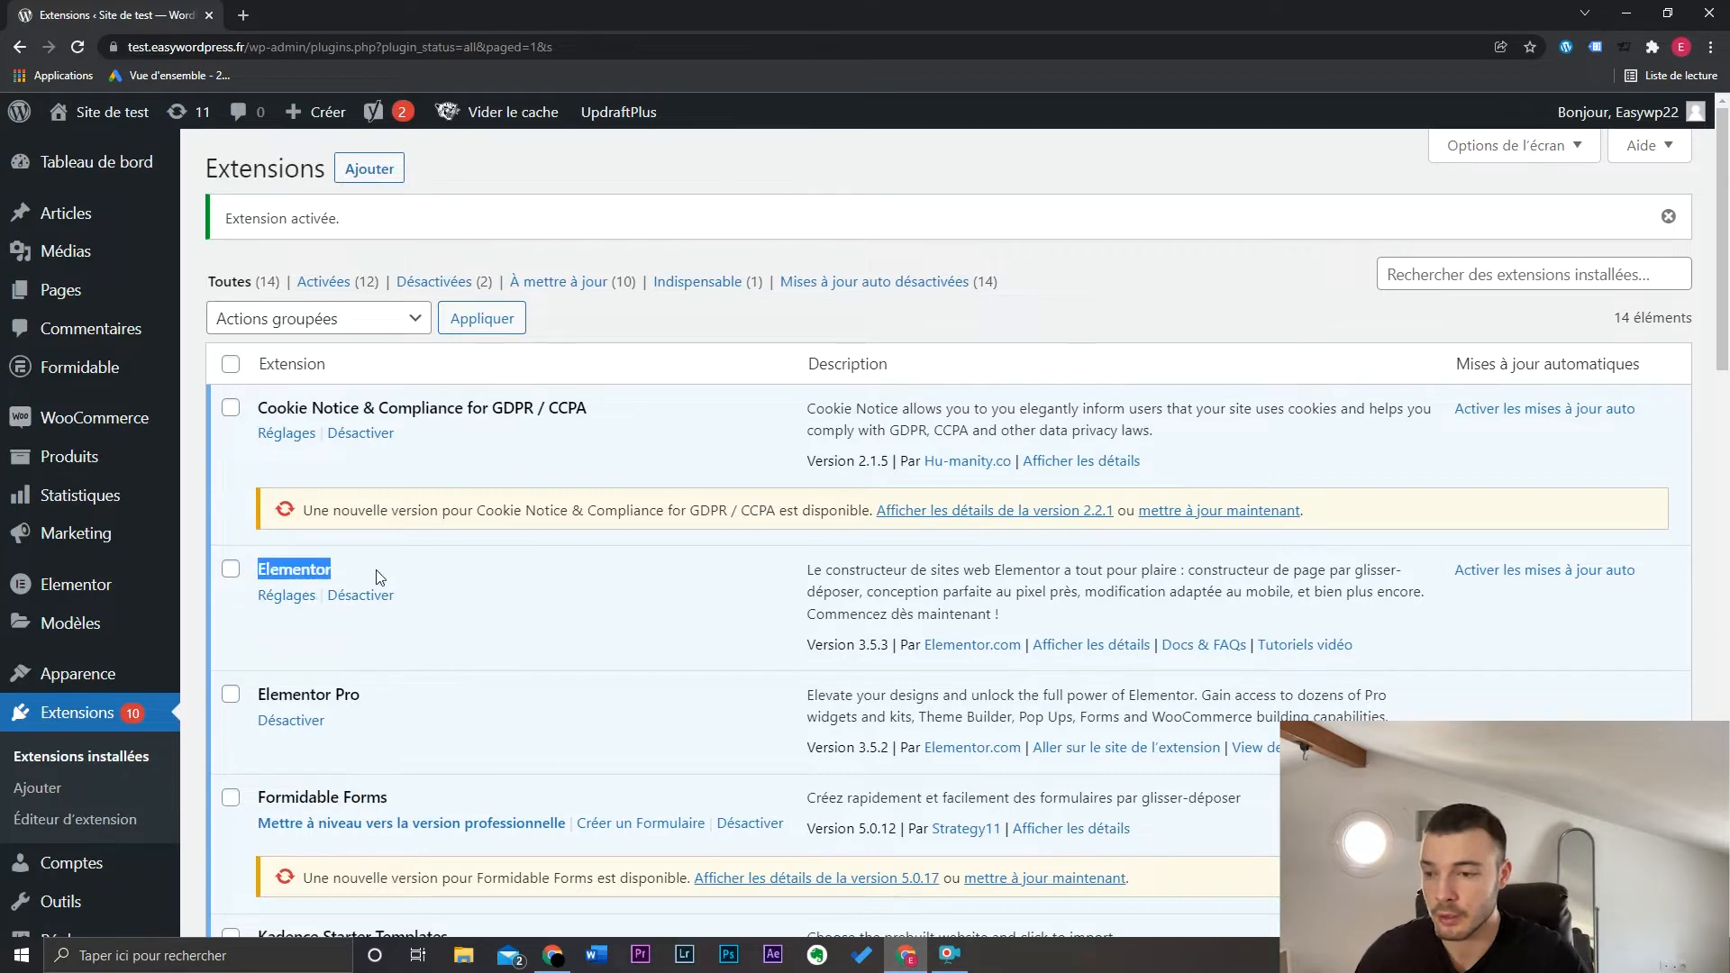
pyautogui.click(320, 565)
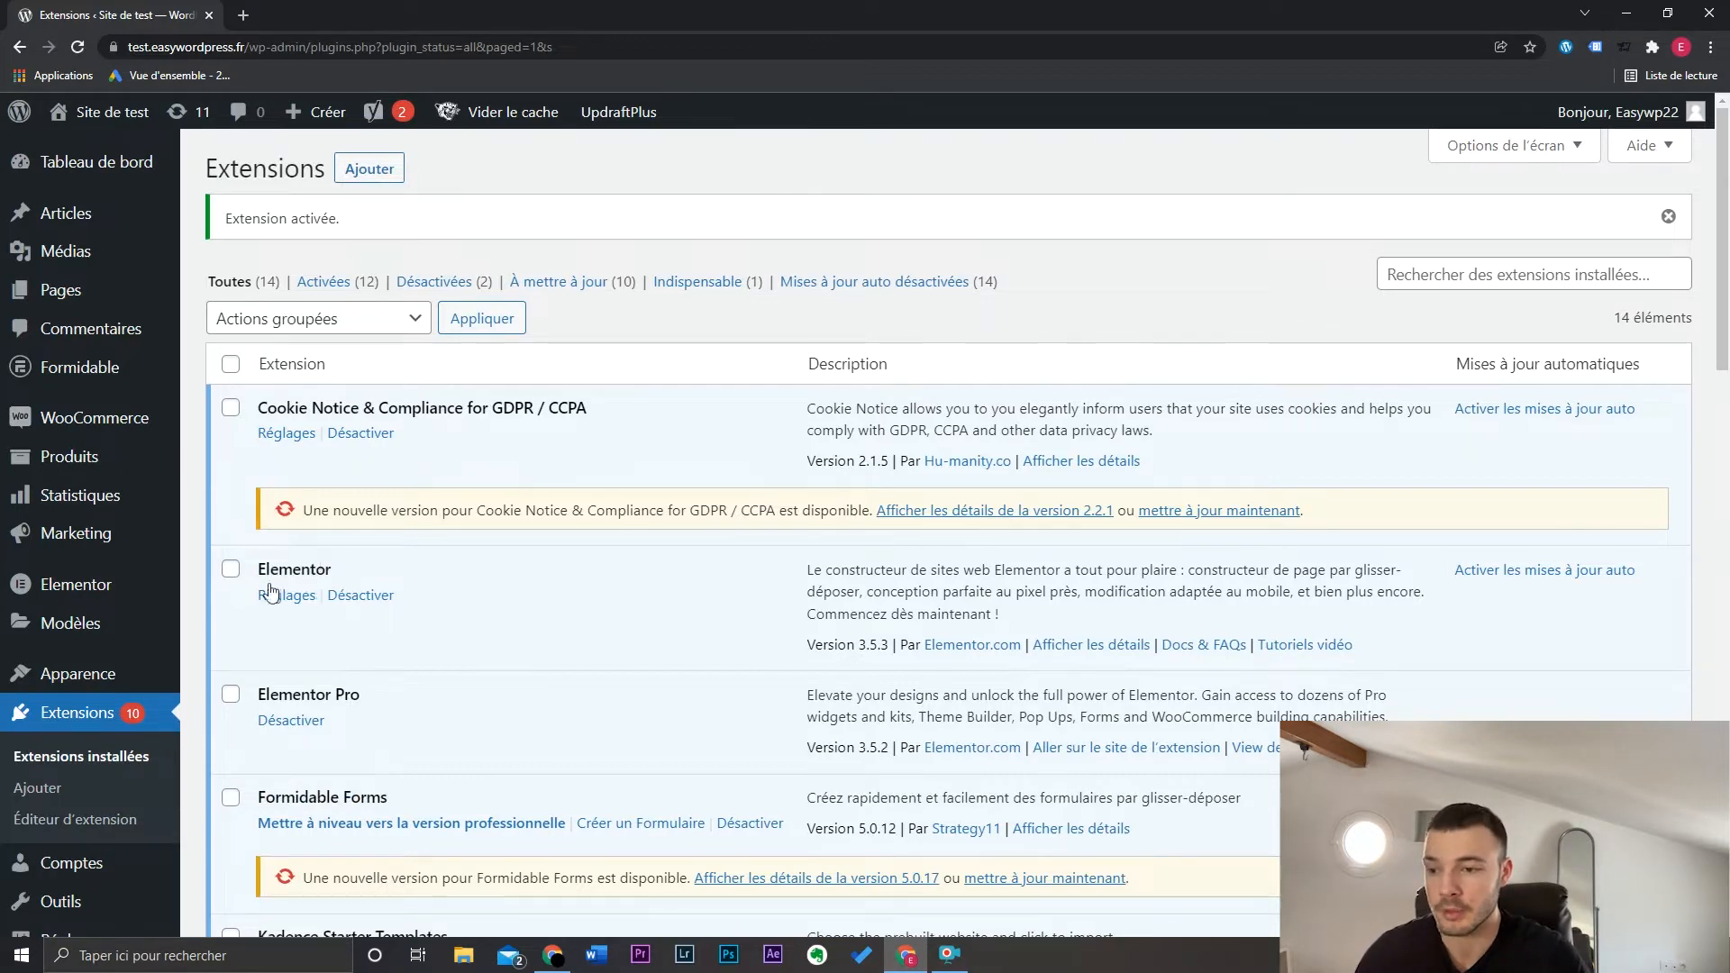
pyautogui.moveTo(261, 572); pyautogui.dragTo(370, 571)
pyautogui.click(368, 577)
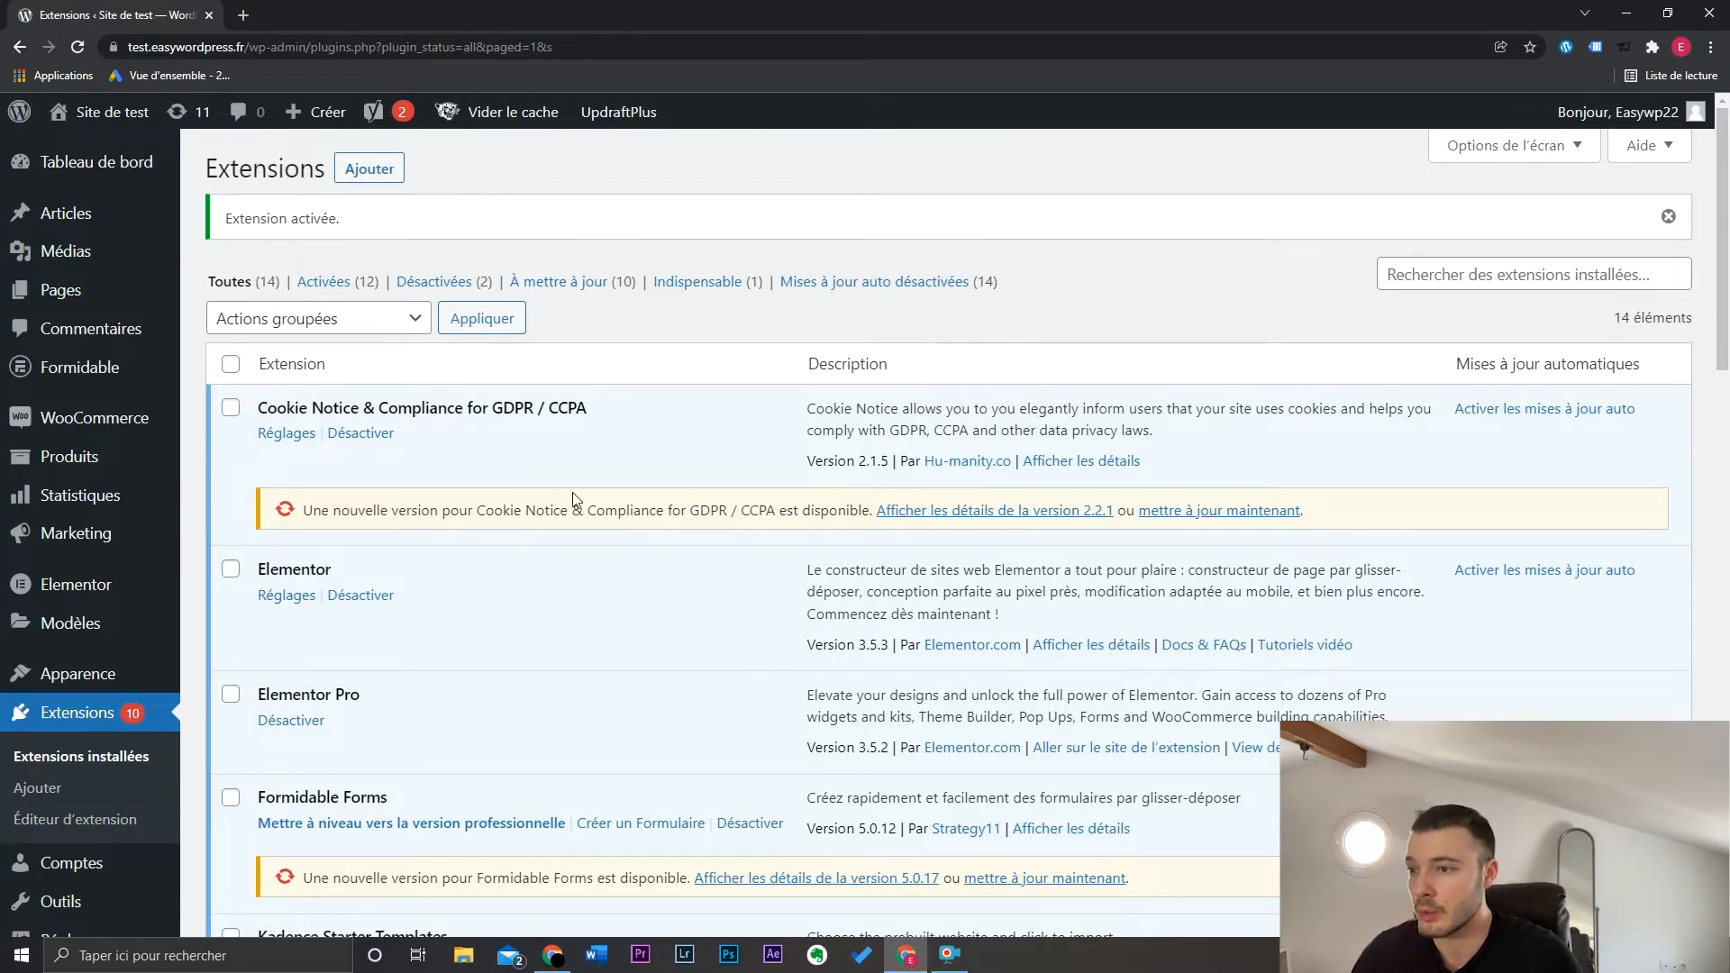
# Create a new page titled "A propos" and open it for editing with Elementor
pyautogui.moveTo(158, 290)
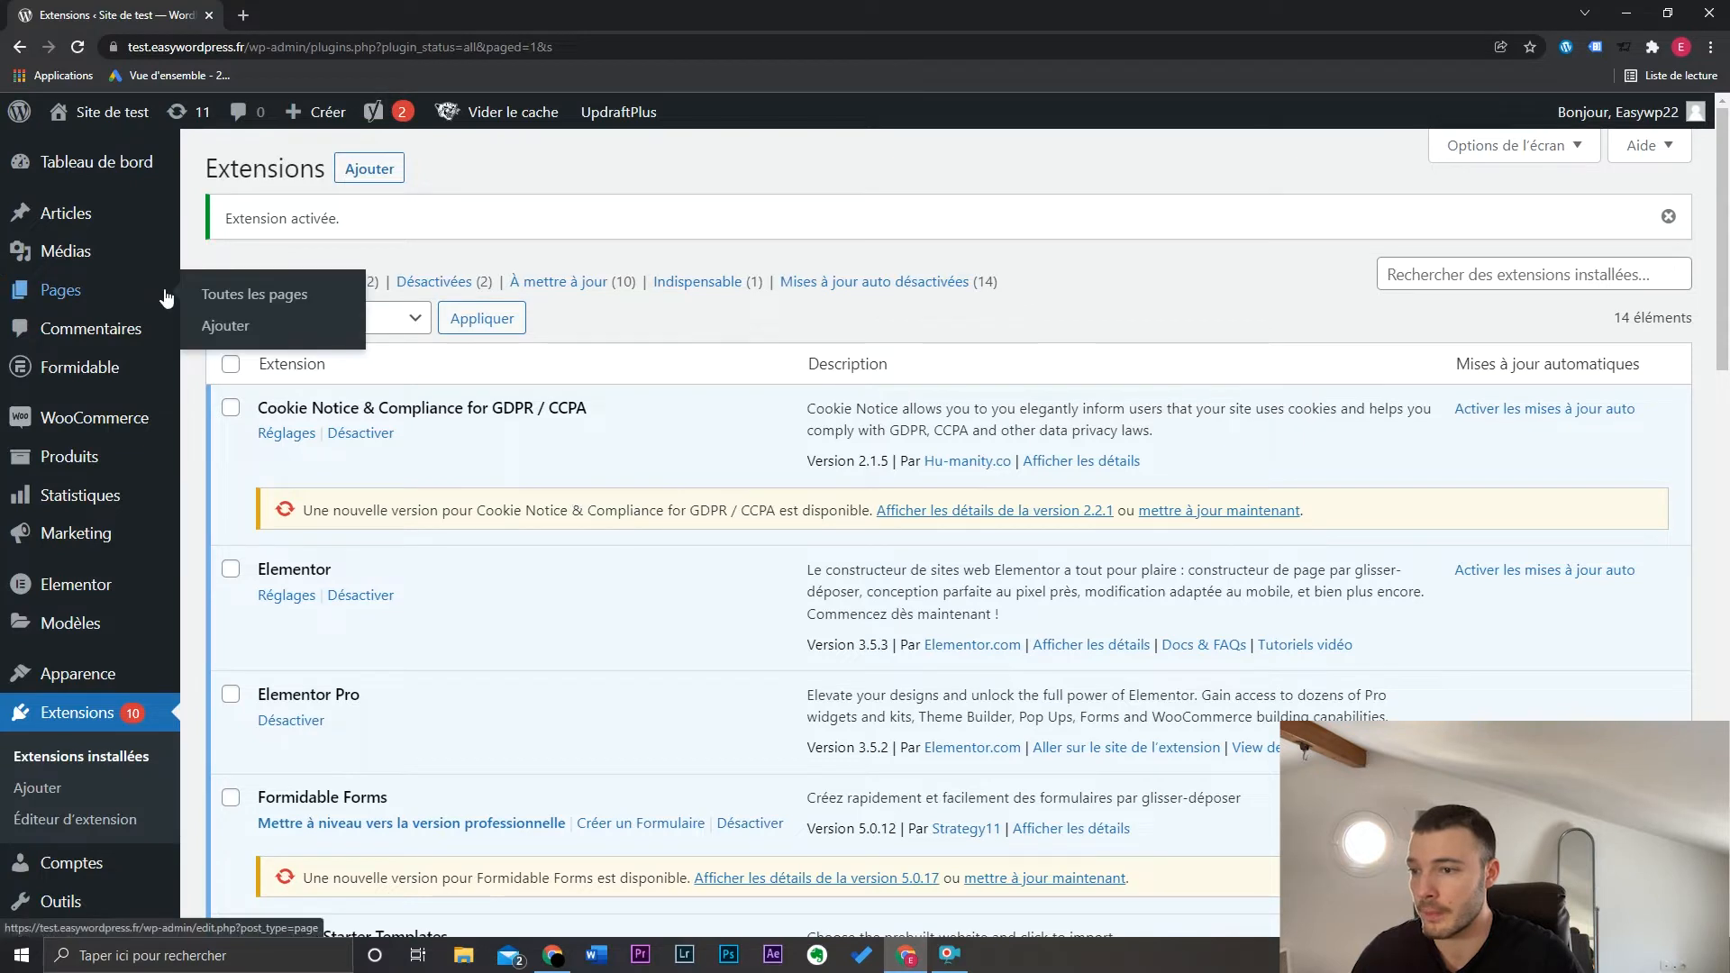
pyautogui.click(230, 326)
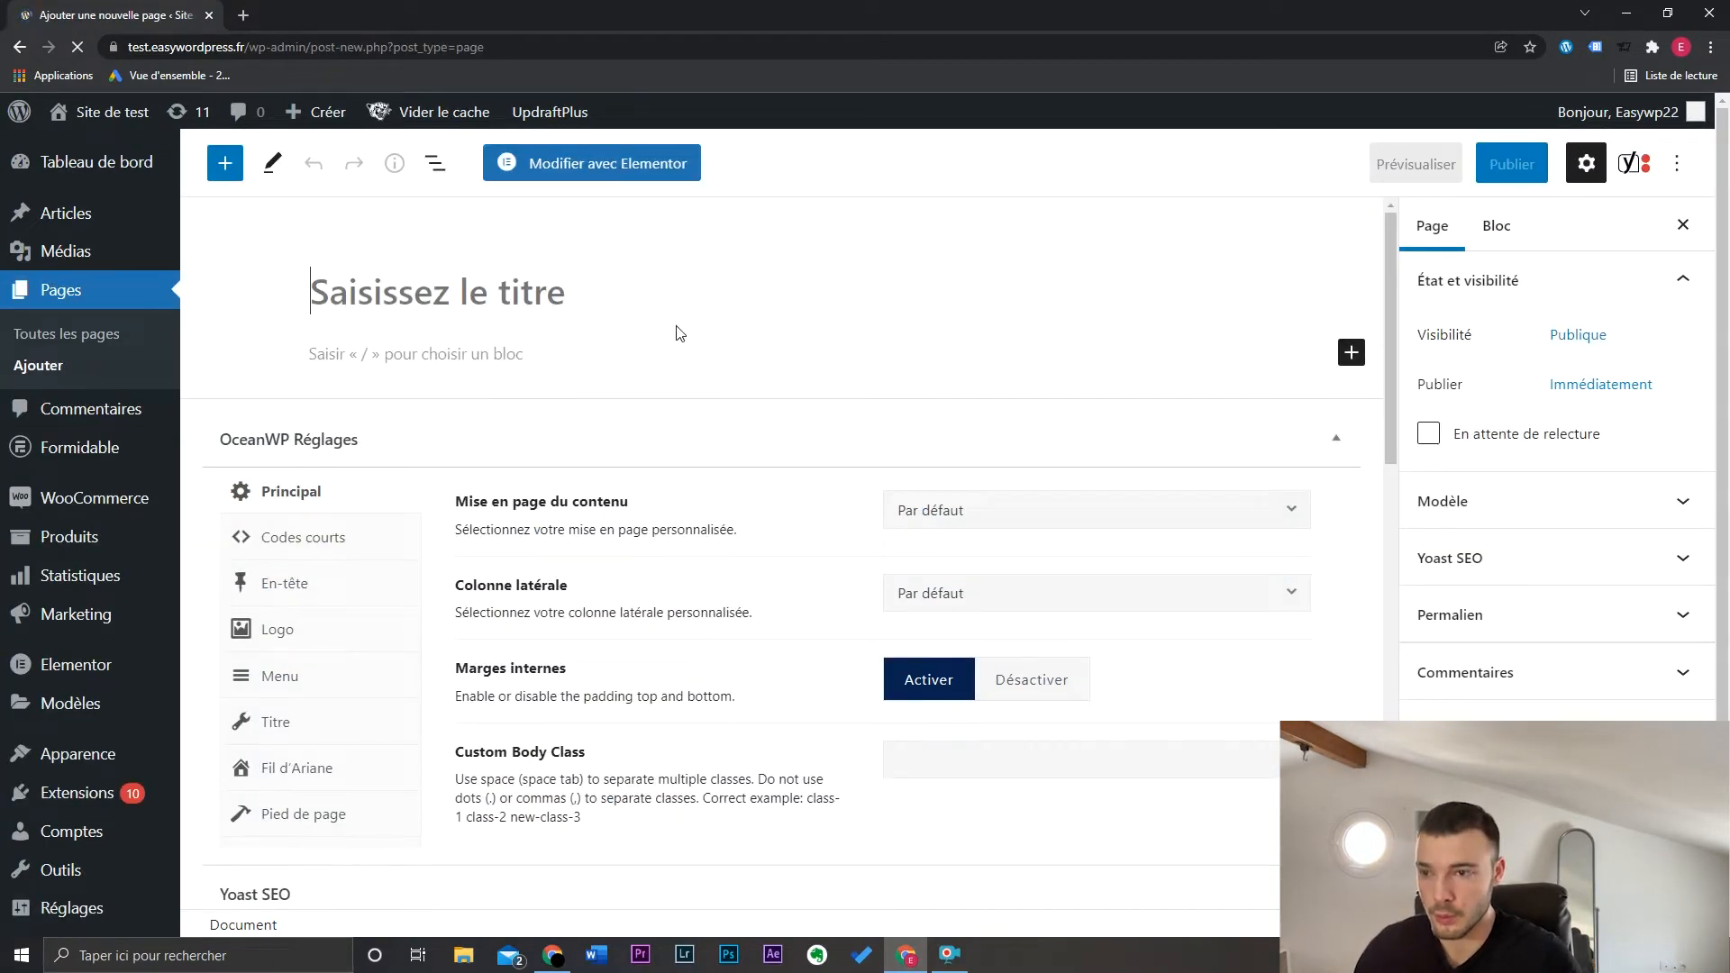
pyautogui.write('A propos')
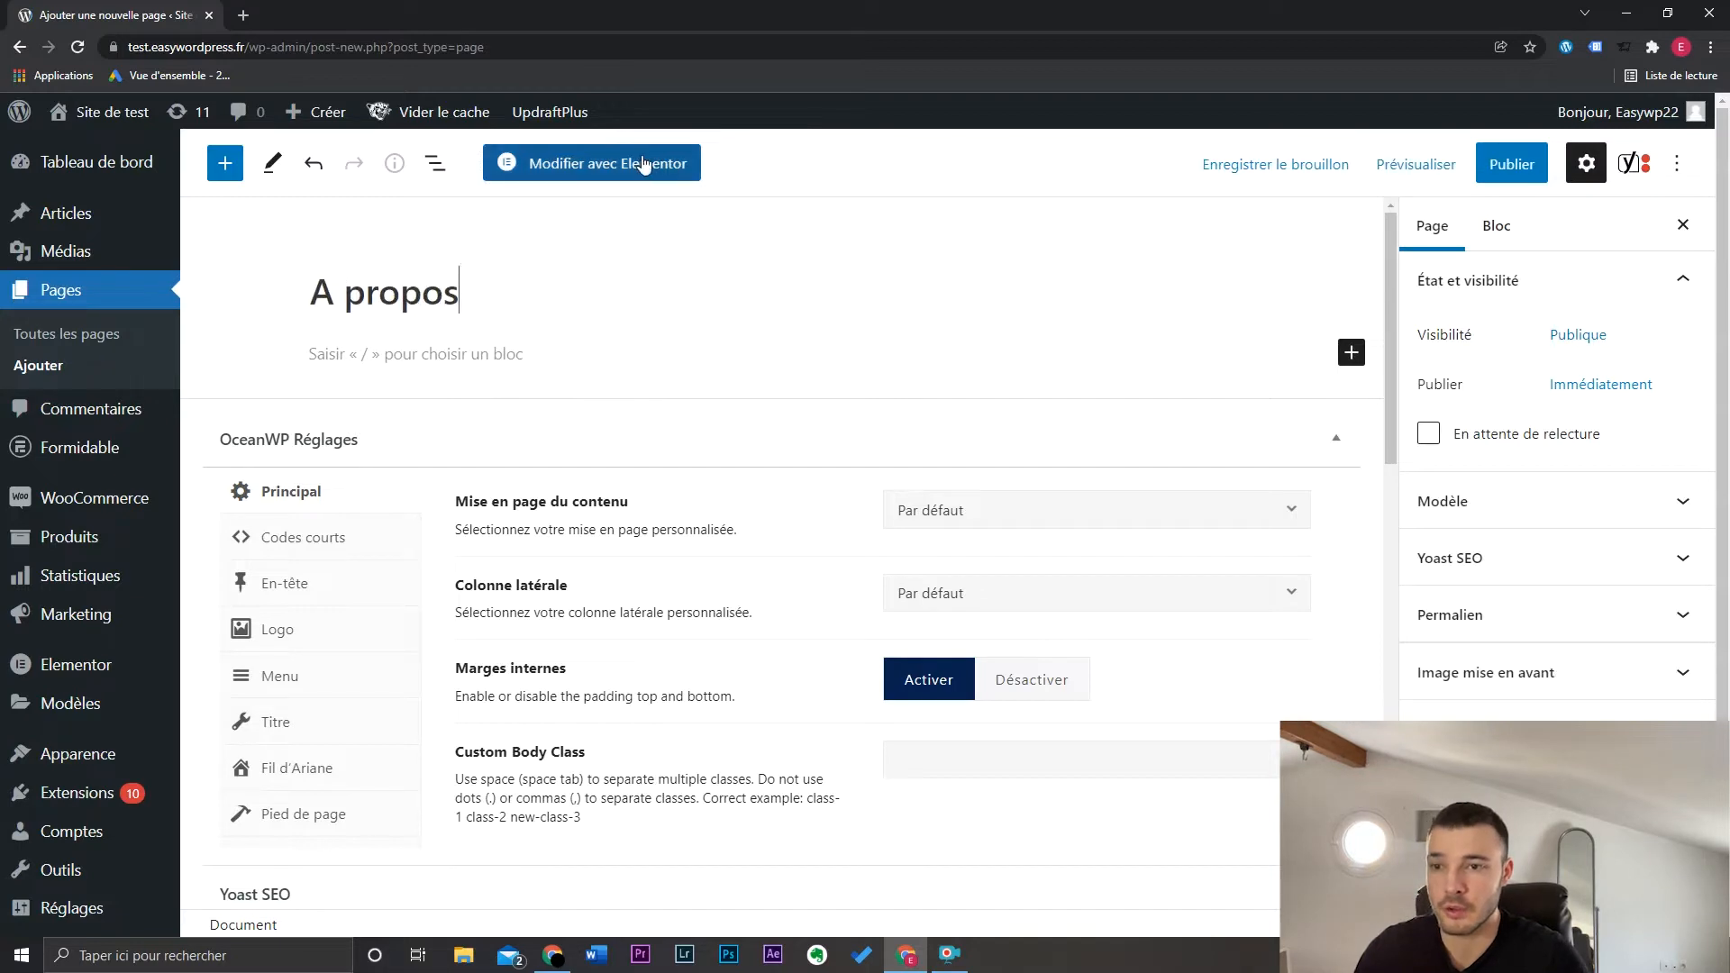
pyautogui.click(642, 163)
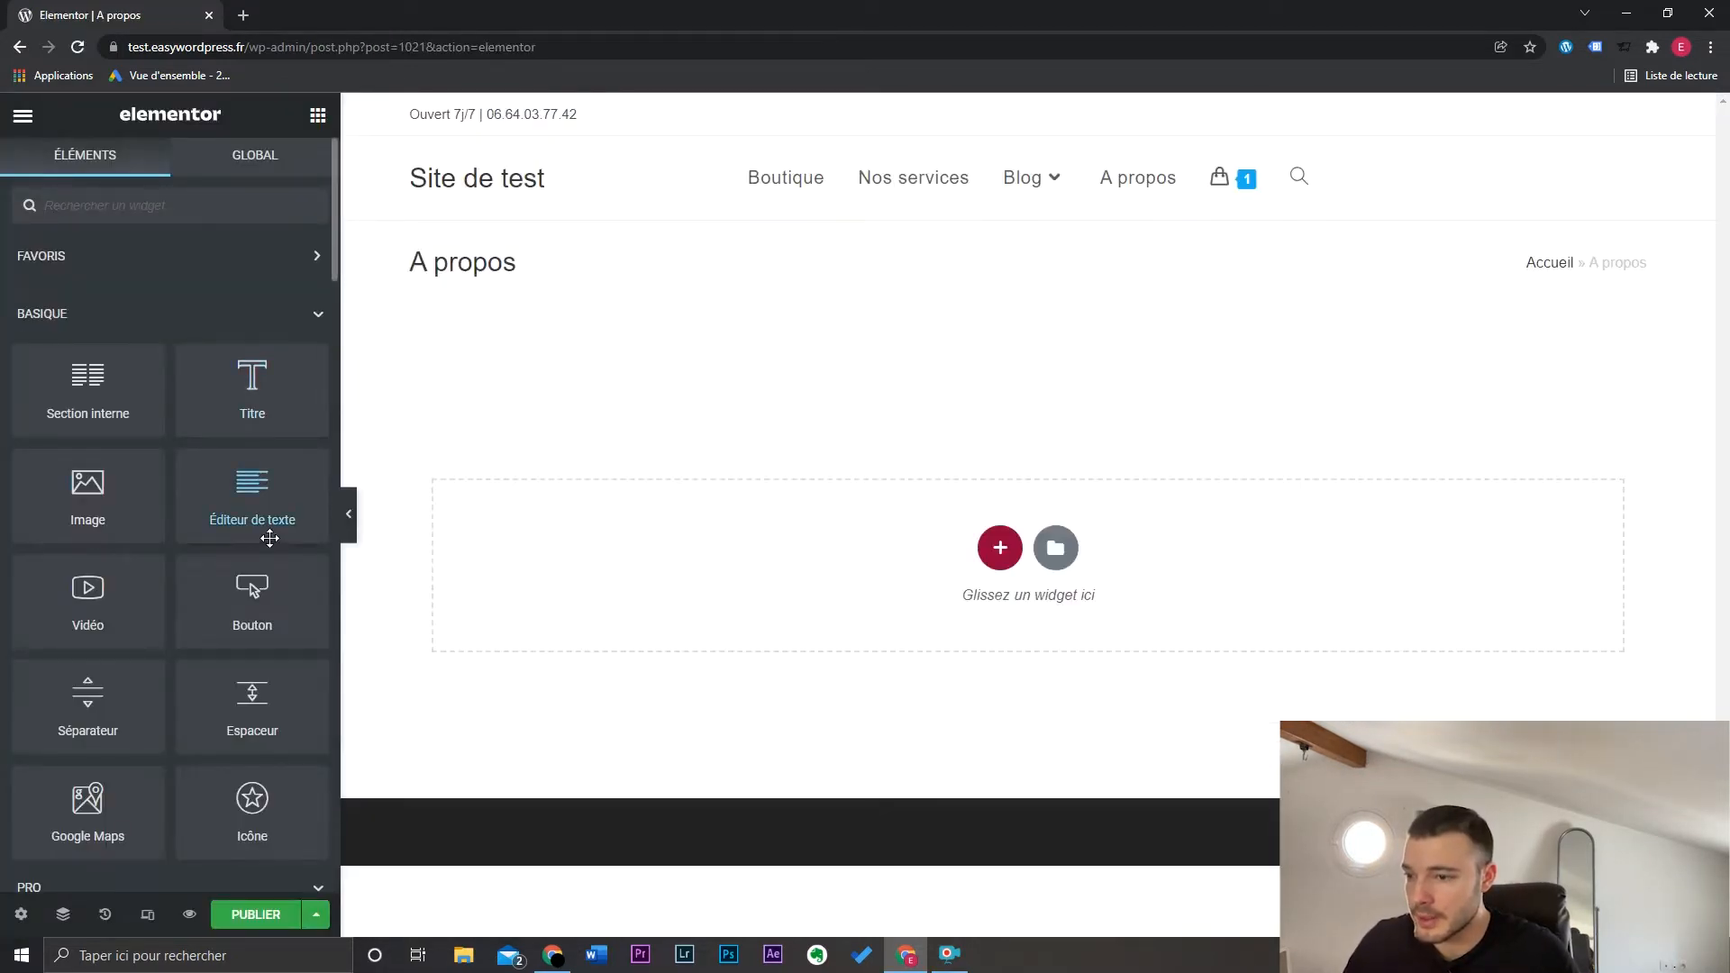
# Add the Story Timeline widget to the empty content area of the page
pyautogui.scroll(-20, 185, 464)
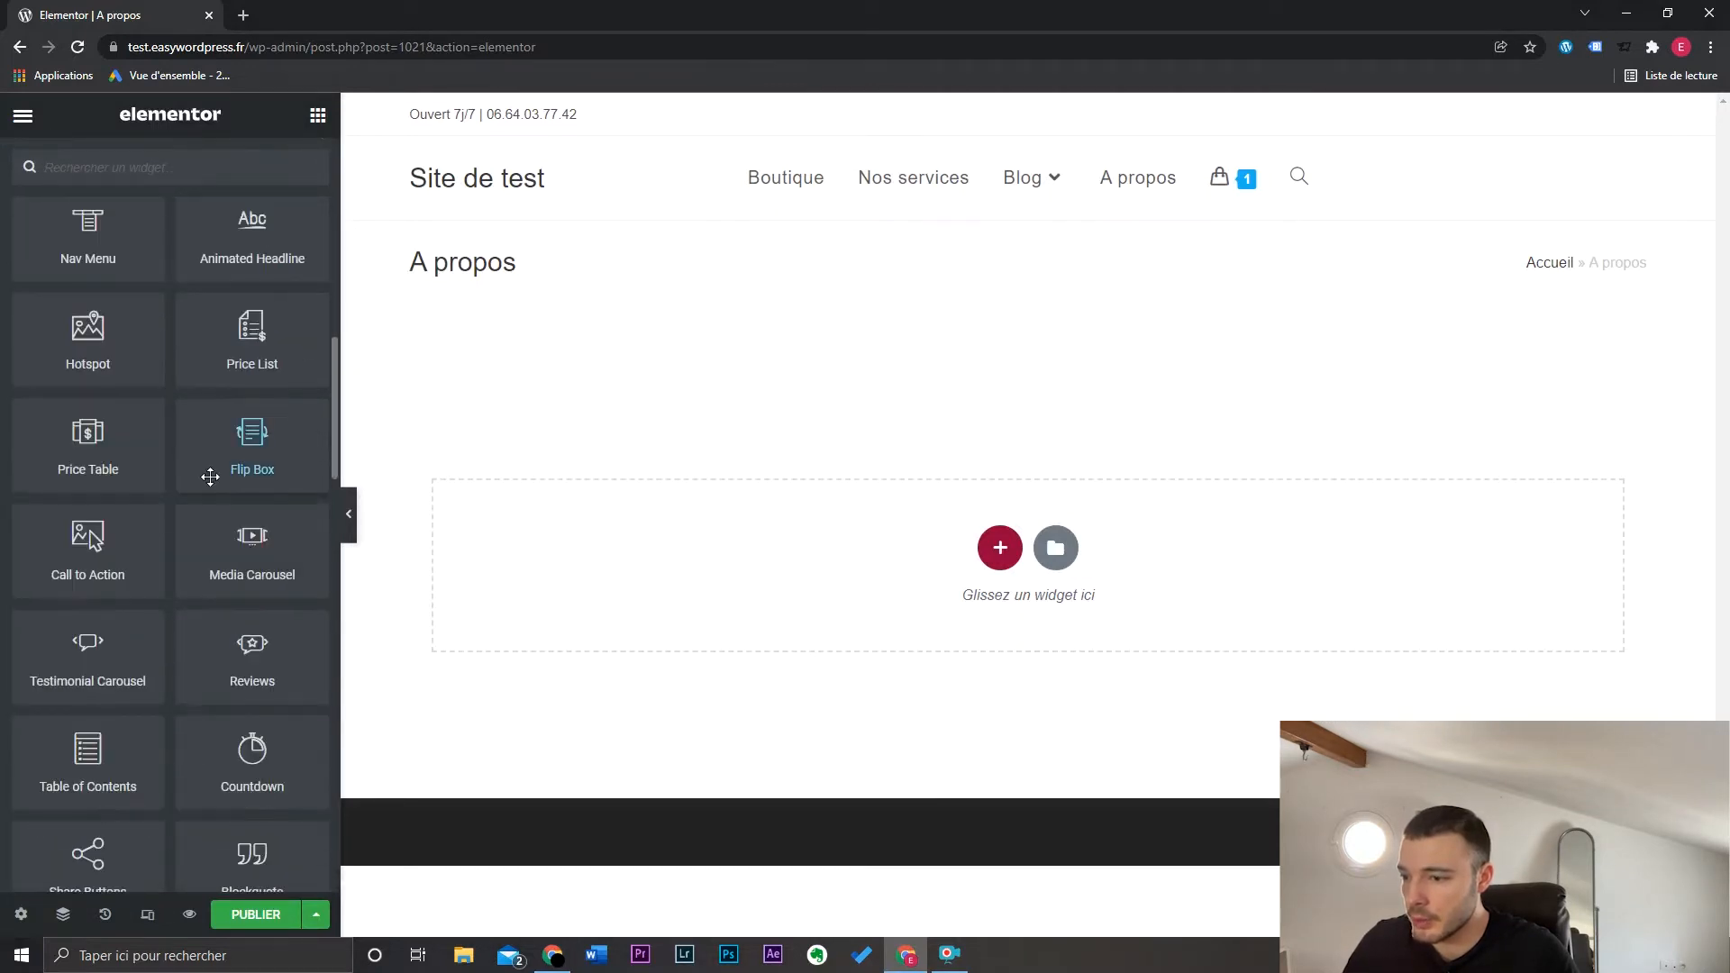
pyautogui.scroll(-15, 209, 475)
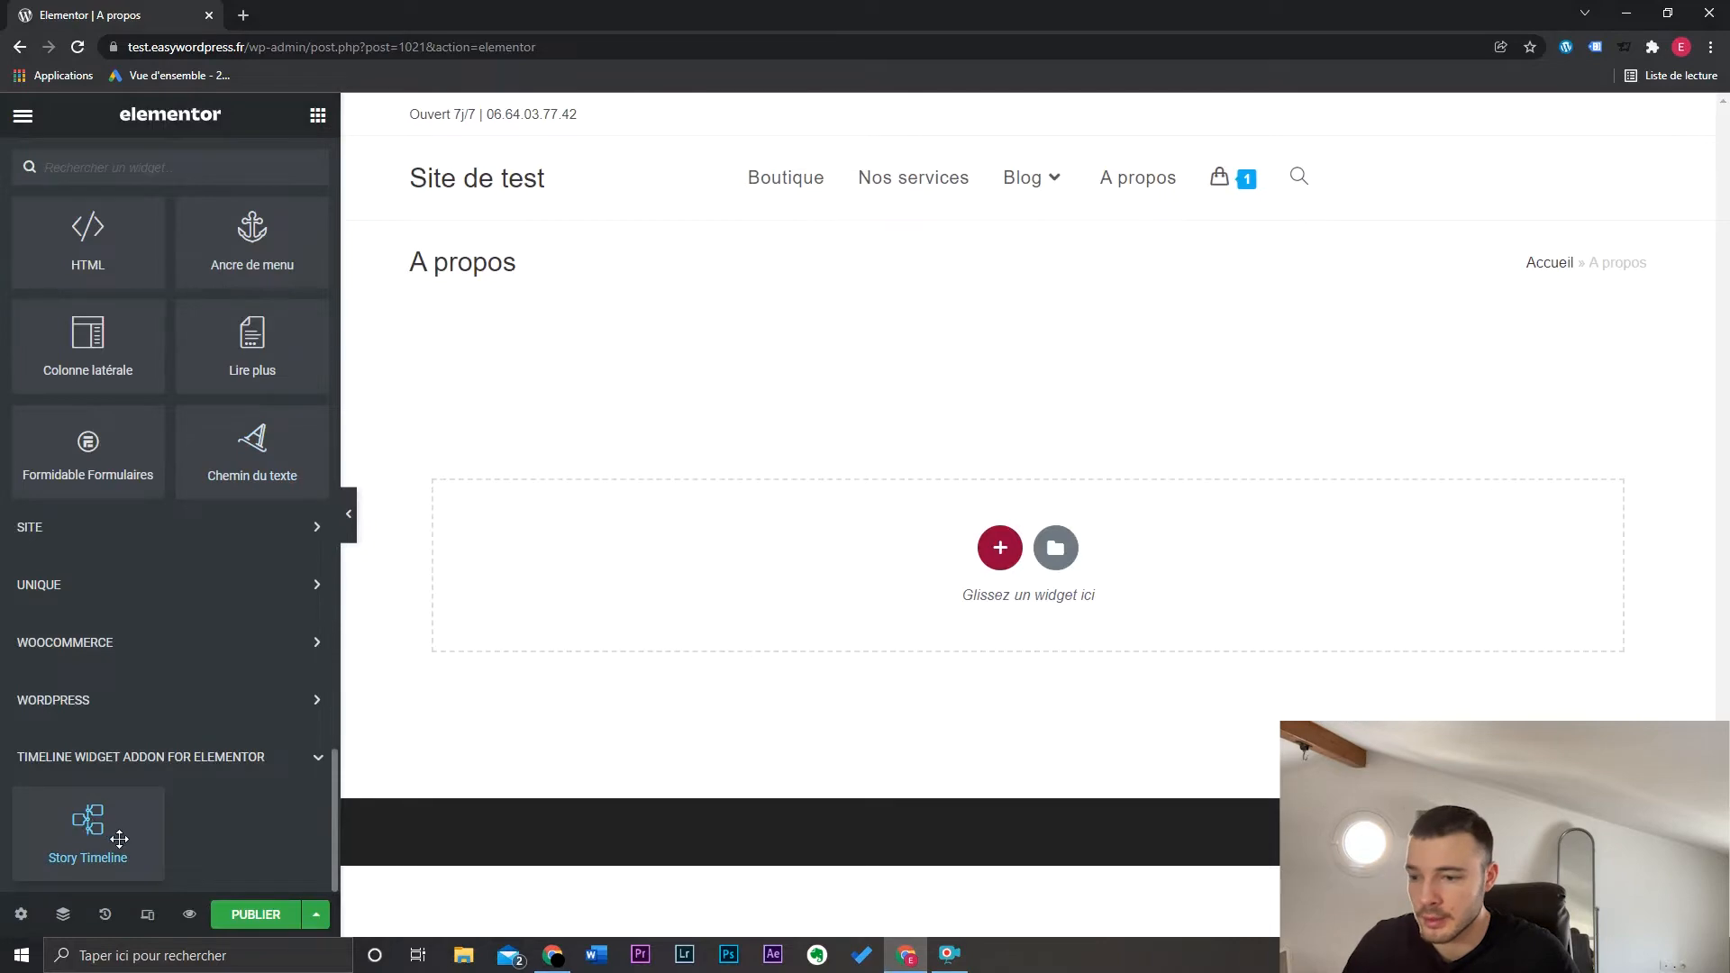
pyautogui.moveTo(119, 839); pyautogui.dragTo(955, 536)
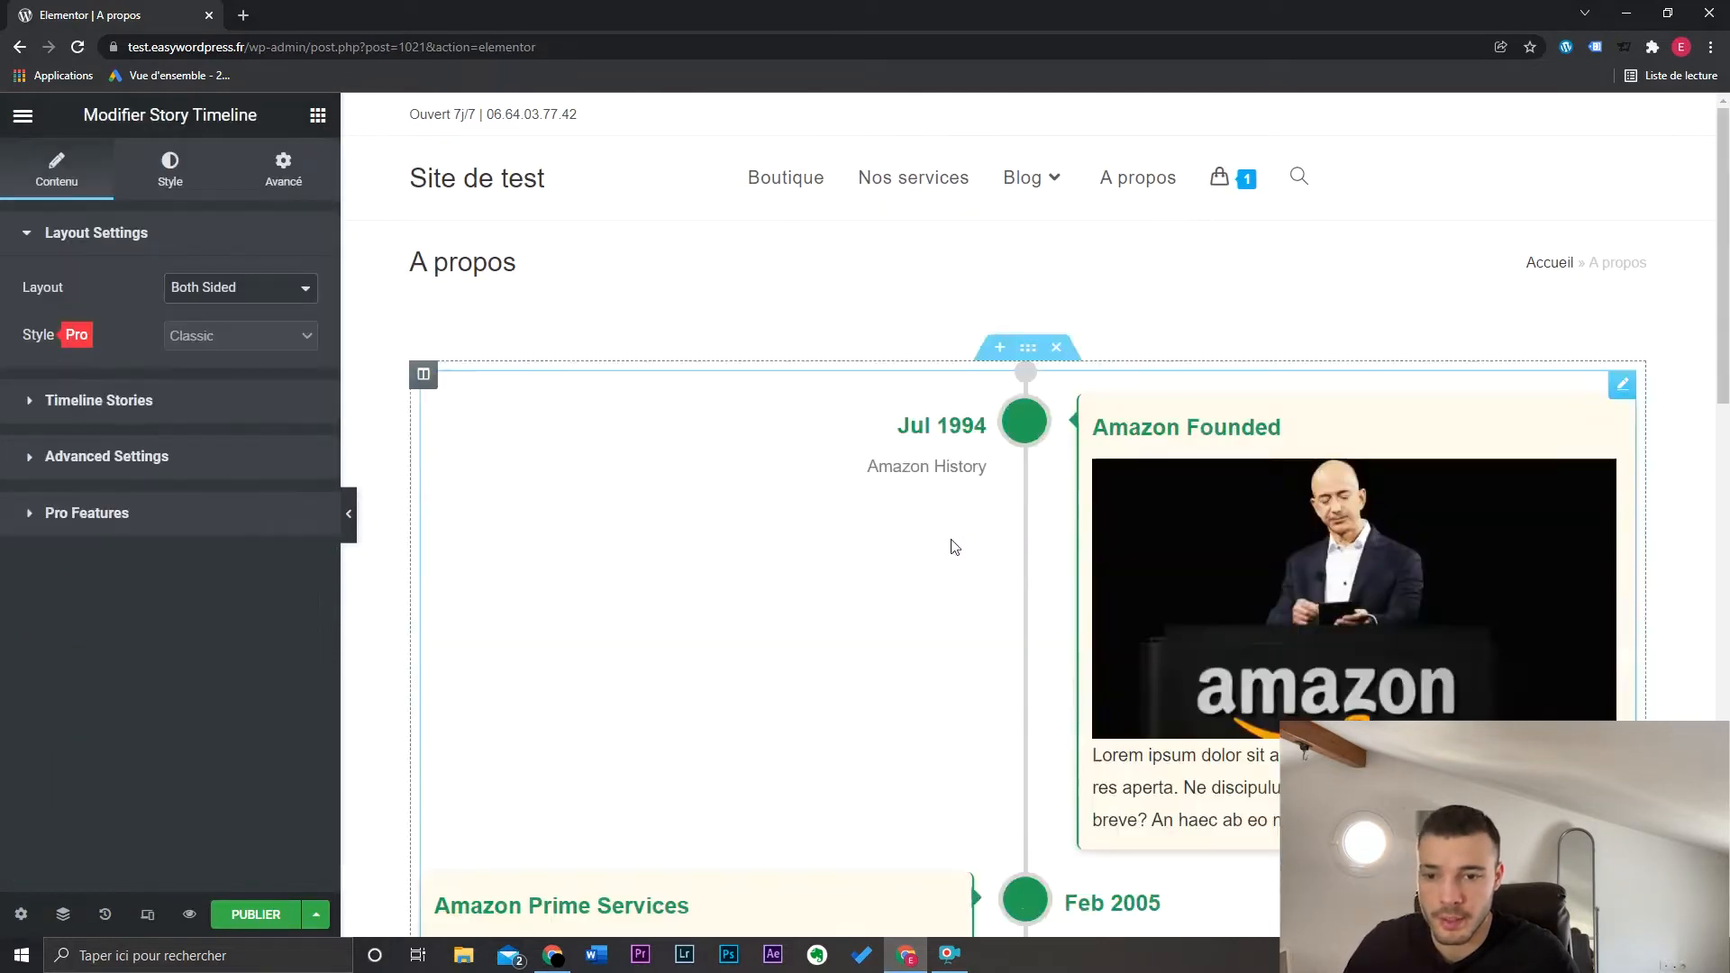
pyautogui.moveTo(1724, 295); pyautogui.dragTo(1723, 340)
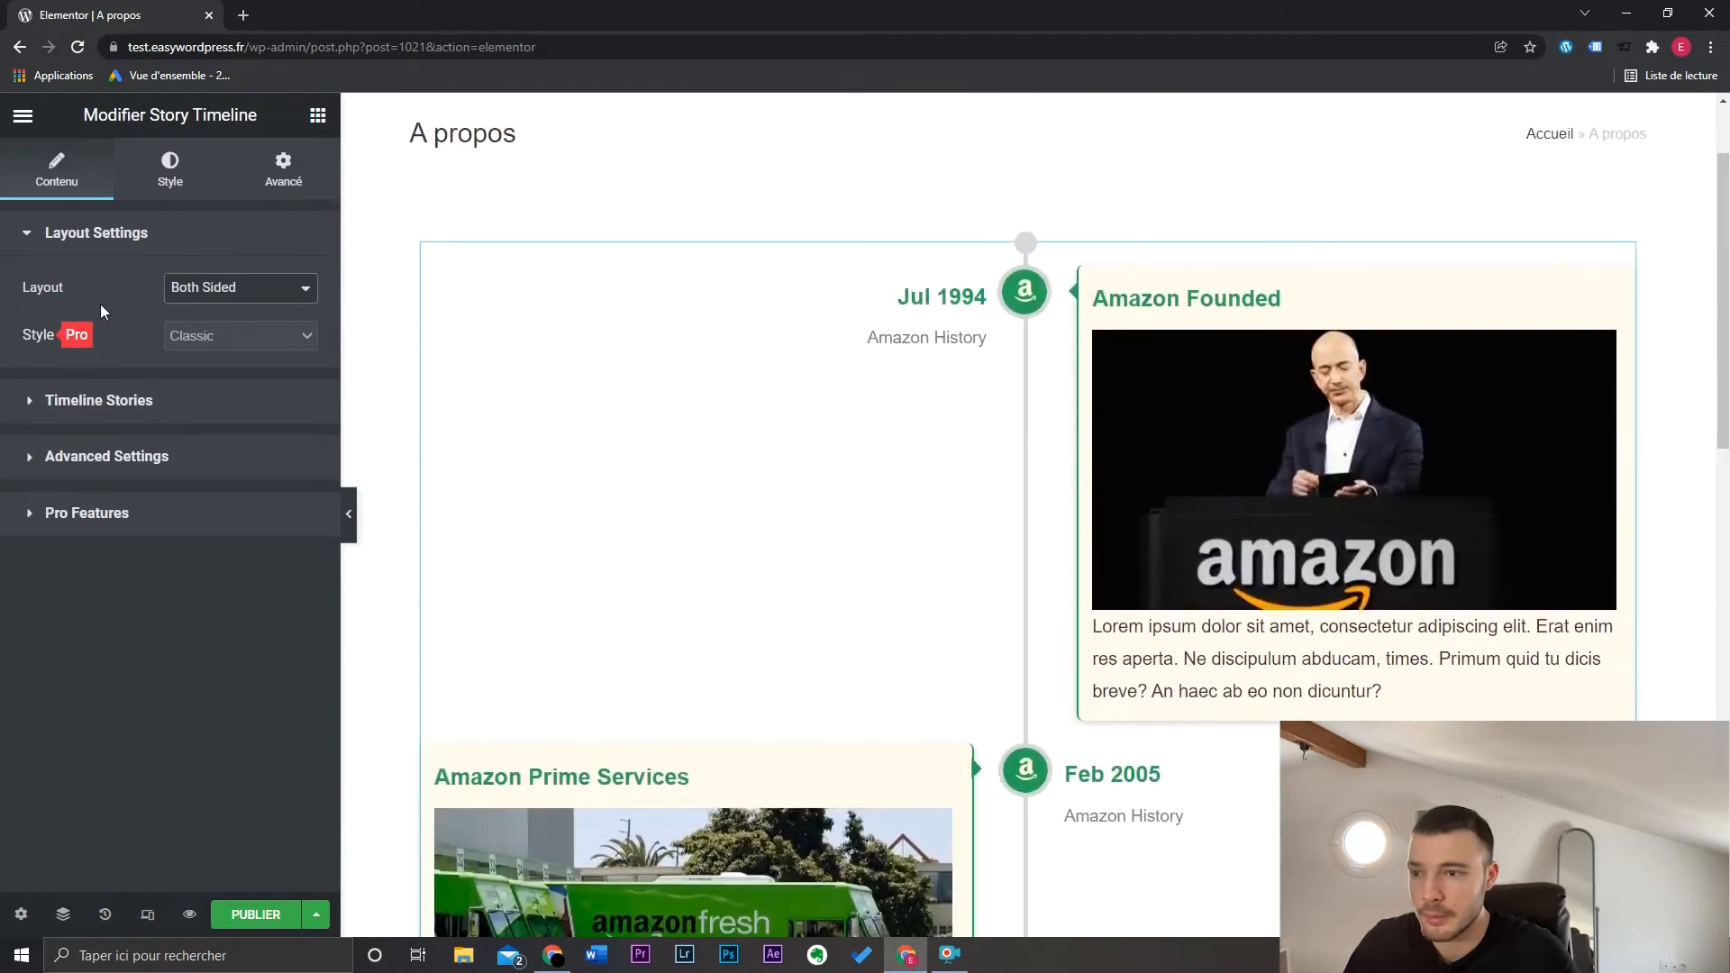
# Try the One Sided and Horizontal layouts on the timeline and return it to Both Sided
pyautogui.click(244, 288)
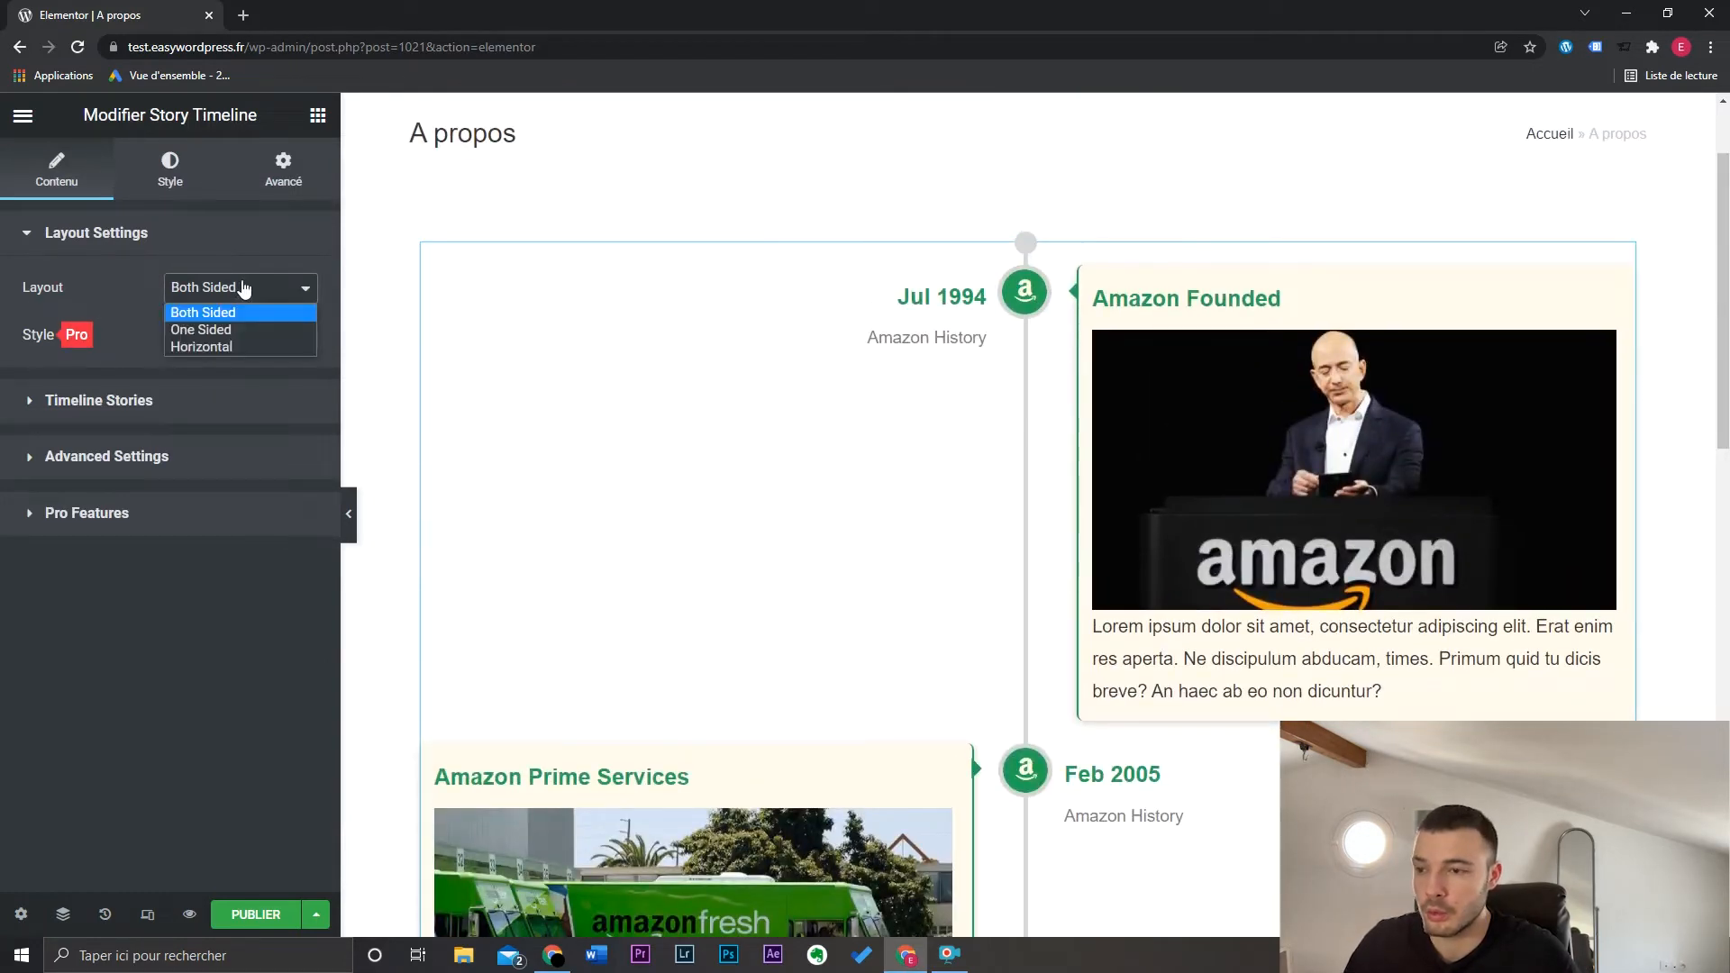
pyautogui.click(240, 330)
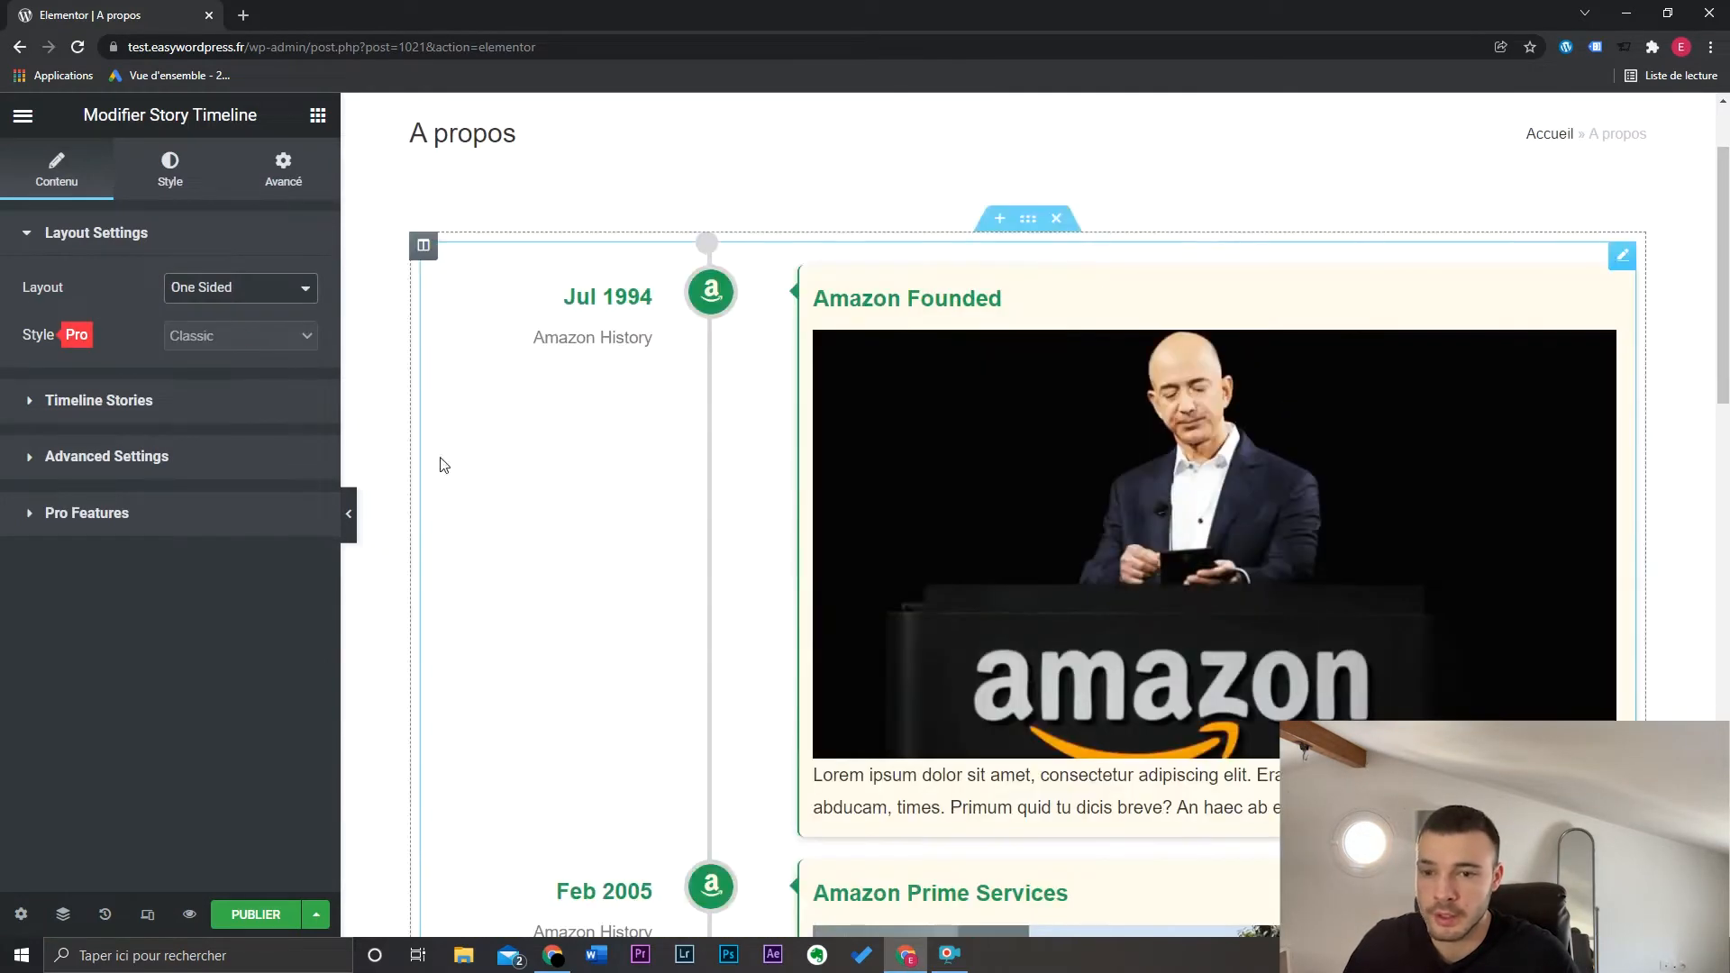
pyautogui.scroll(-10, 1031, 517)
pyautogui.scroll(10, 1028, 507)
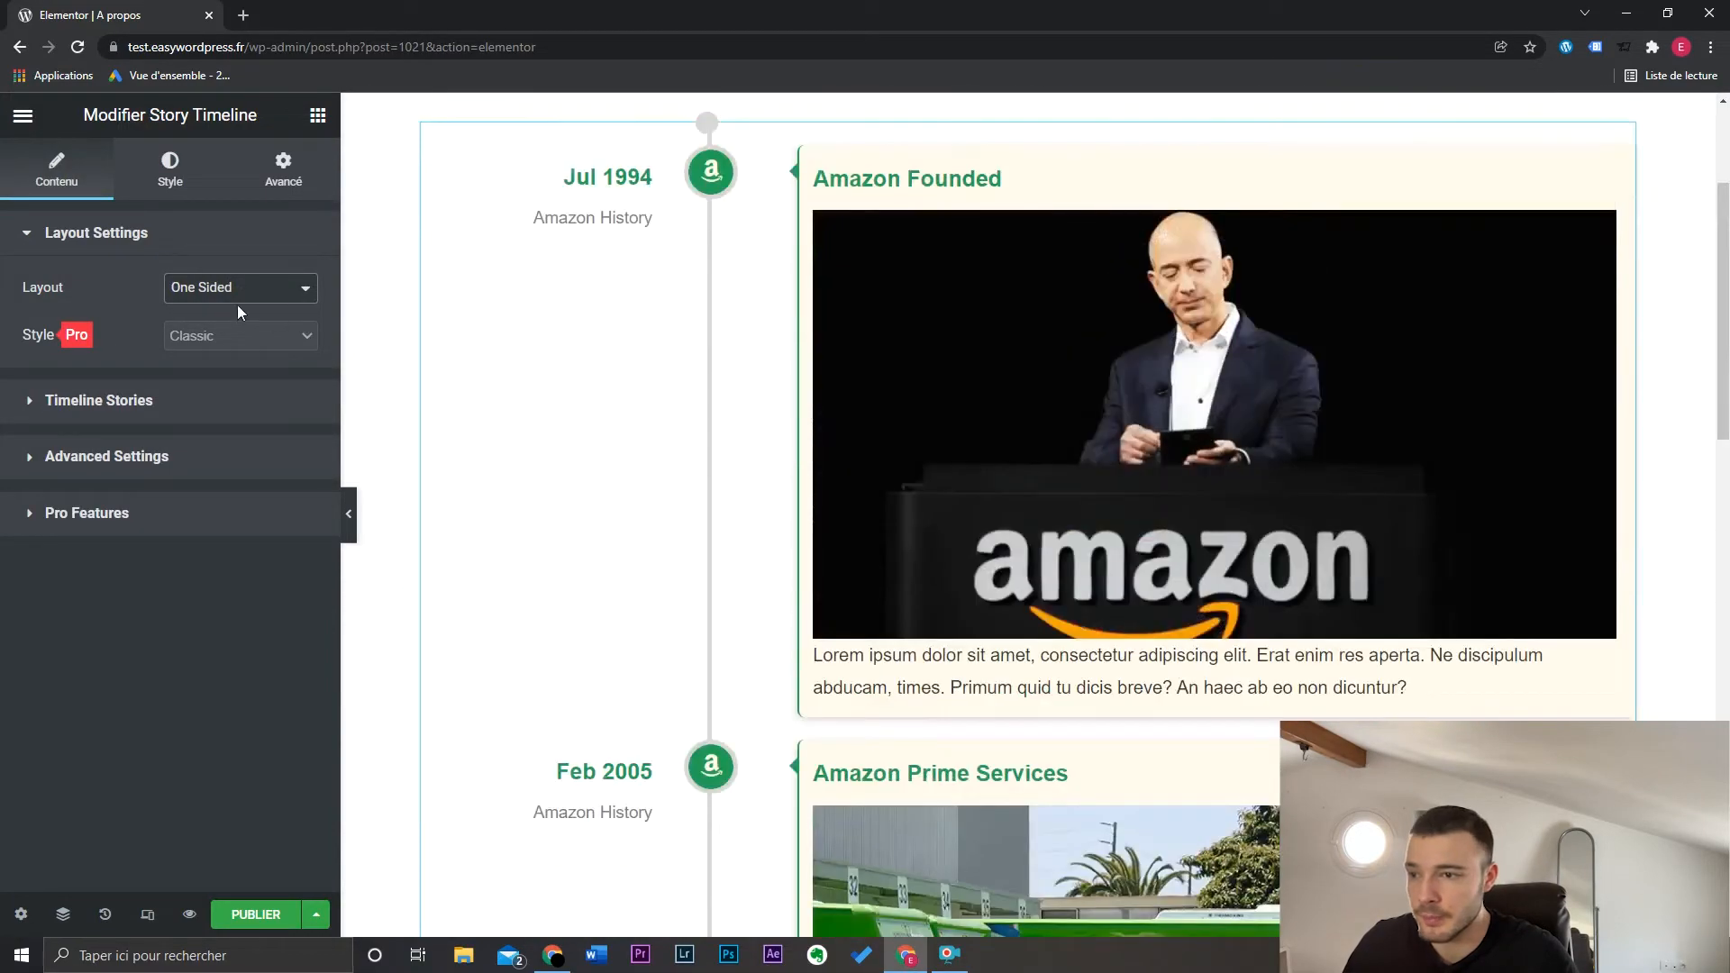
pyautogui.click(236, 301)
pyautogui.click(233, 348)
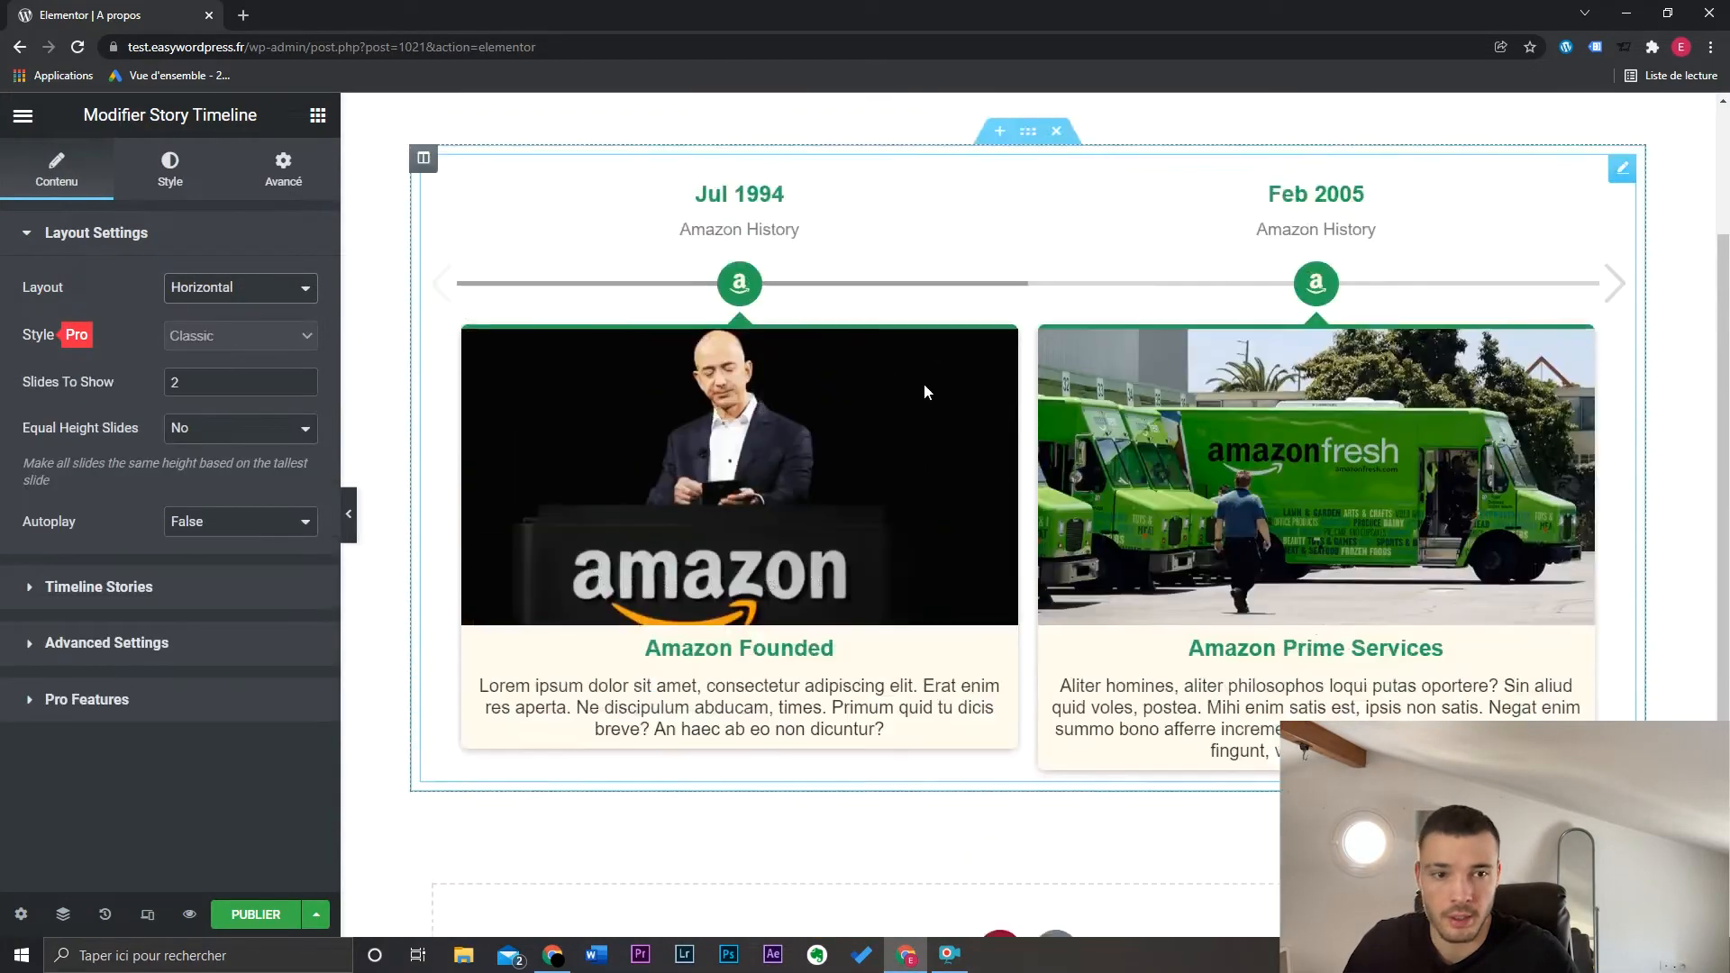
pyautogui.scroll(2, 923, 382)
pyautogui.click(1618, 373)
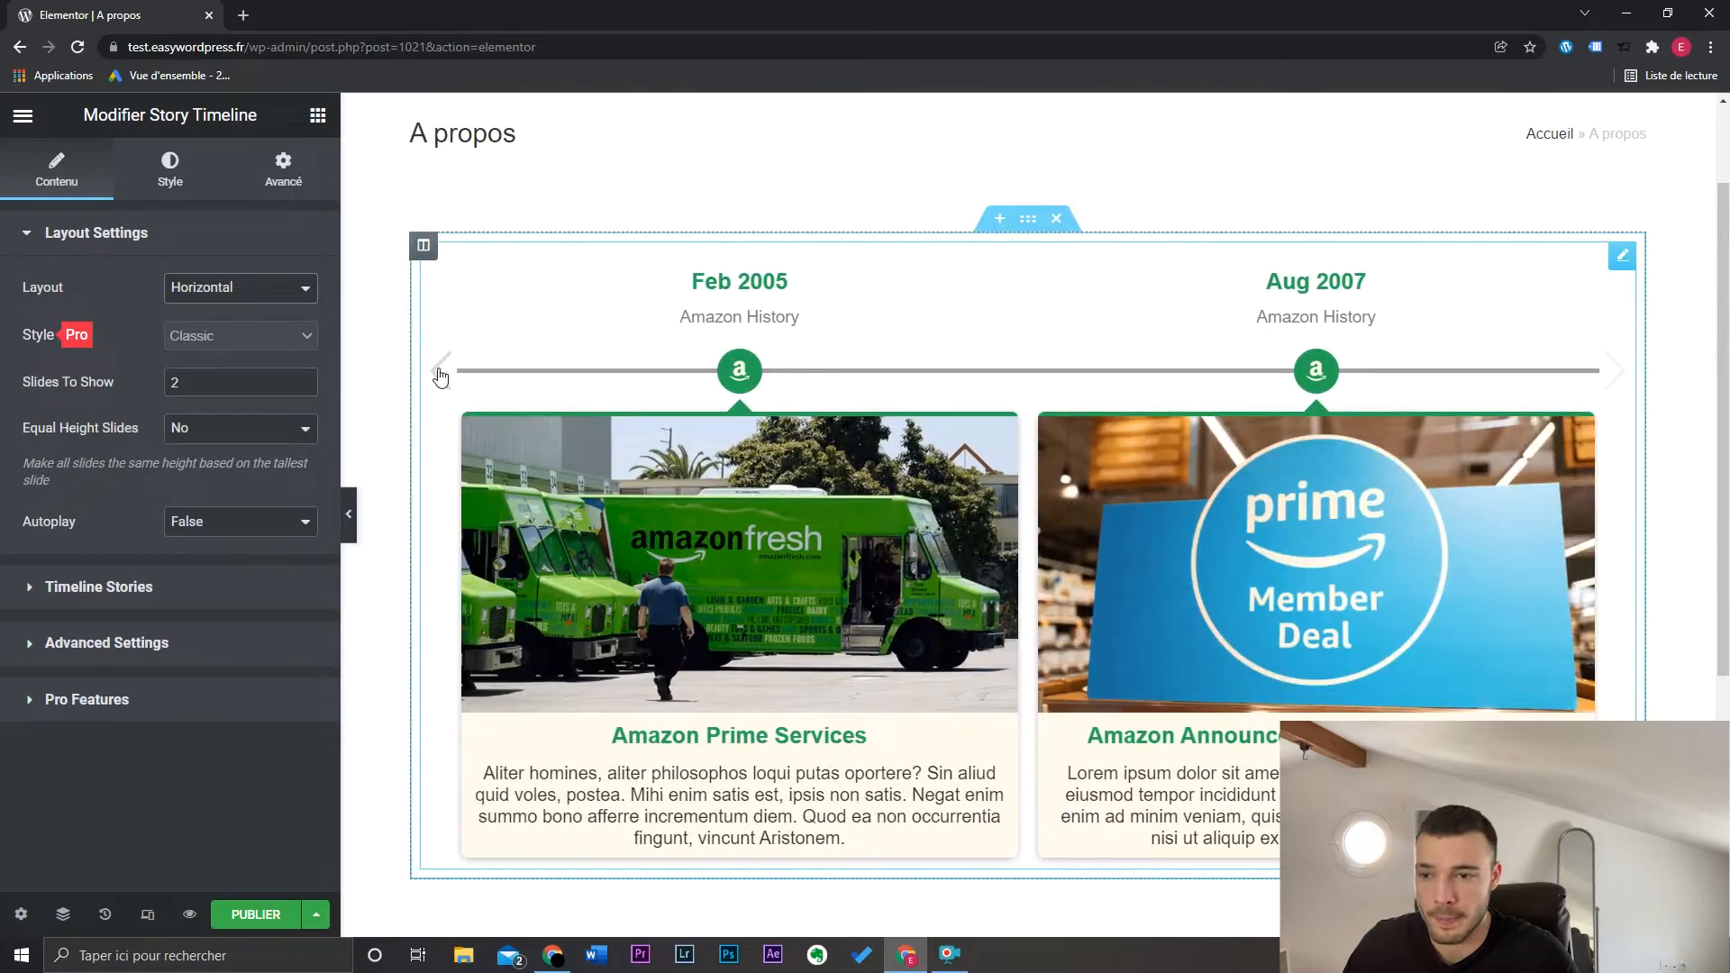
pyautogui.click(239, 288)
pyautogui.click(273, 310)
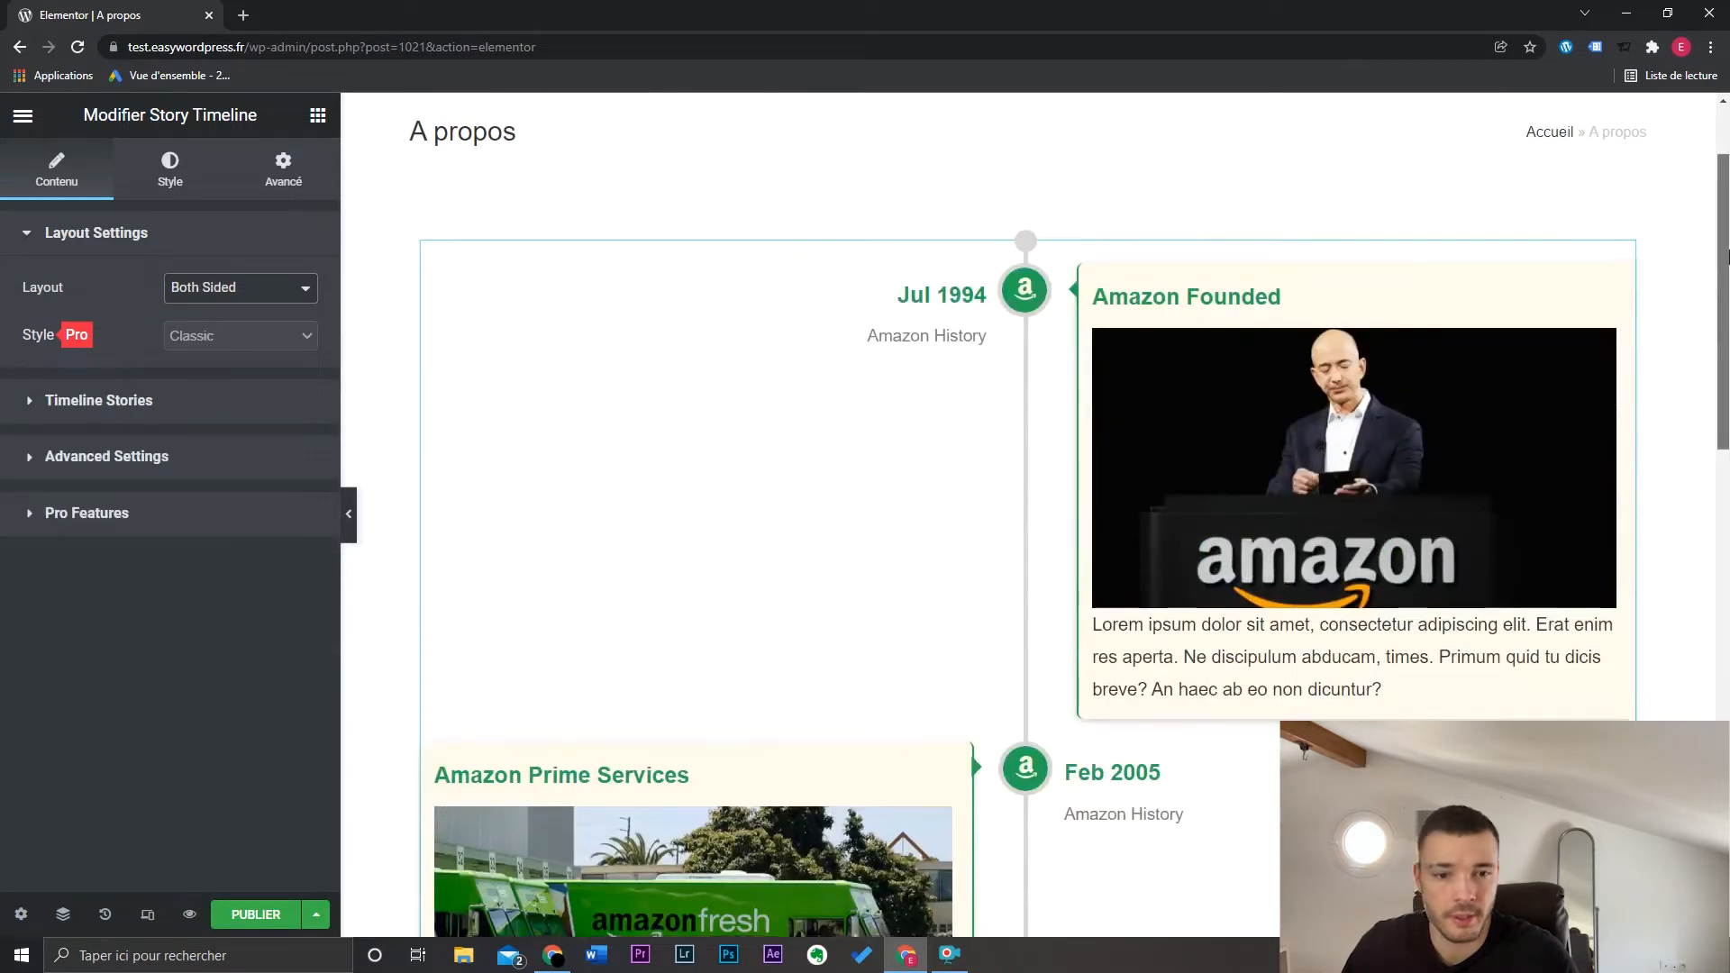
# Open the "Amazon Founded" timeline story and clear its sub label
pyautogui.moveTo(1725, 246)
pyautogui.mouseDown()
pyautogui.moveTo(1728, 607)
pyautogui.moveTo(1728, 258)
pyautogui.mouseUp()
pyautogui.click(198, 402)
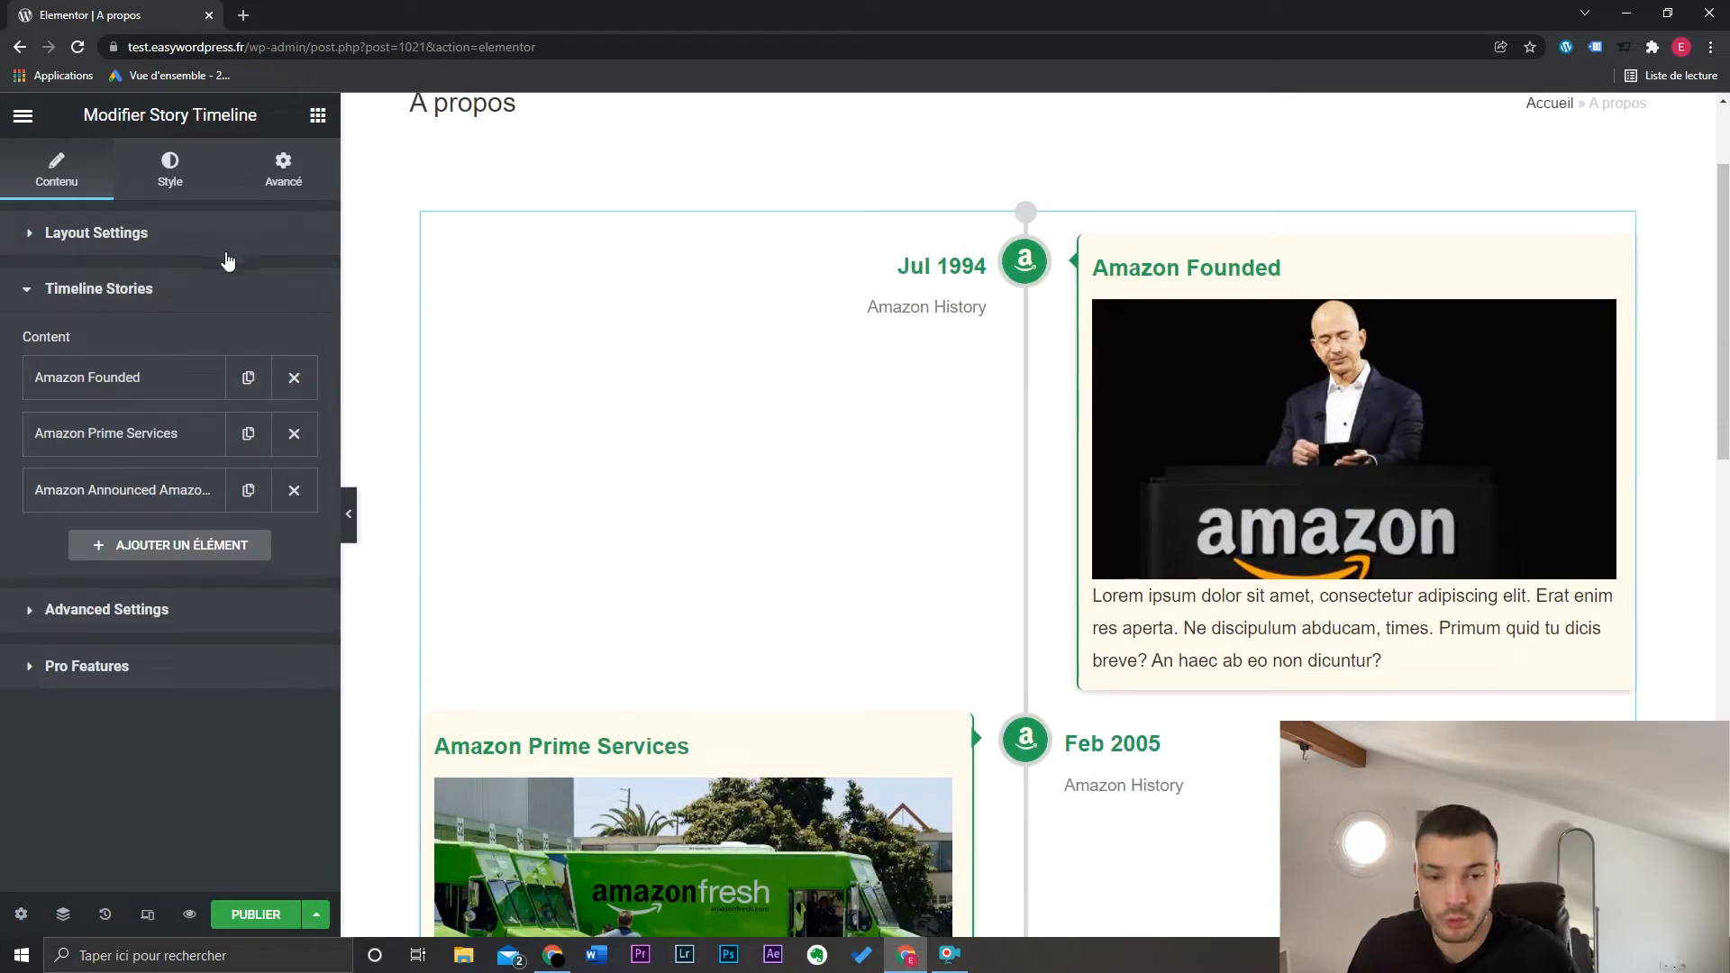
pyautogui.click(166, 378)
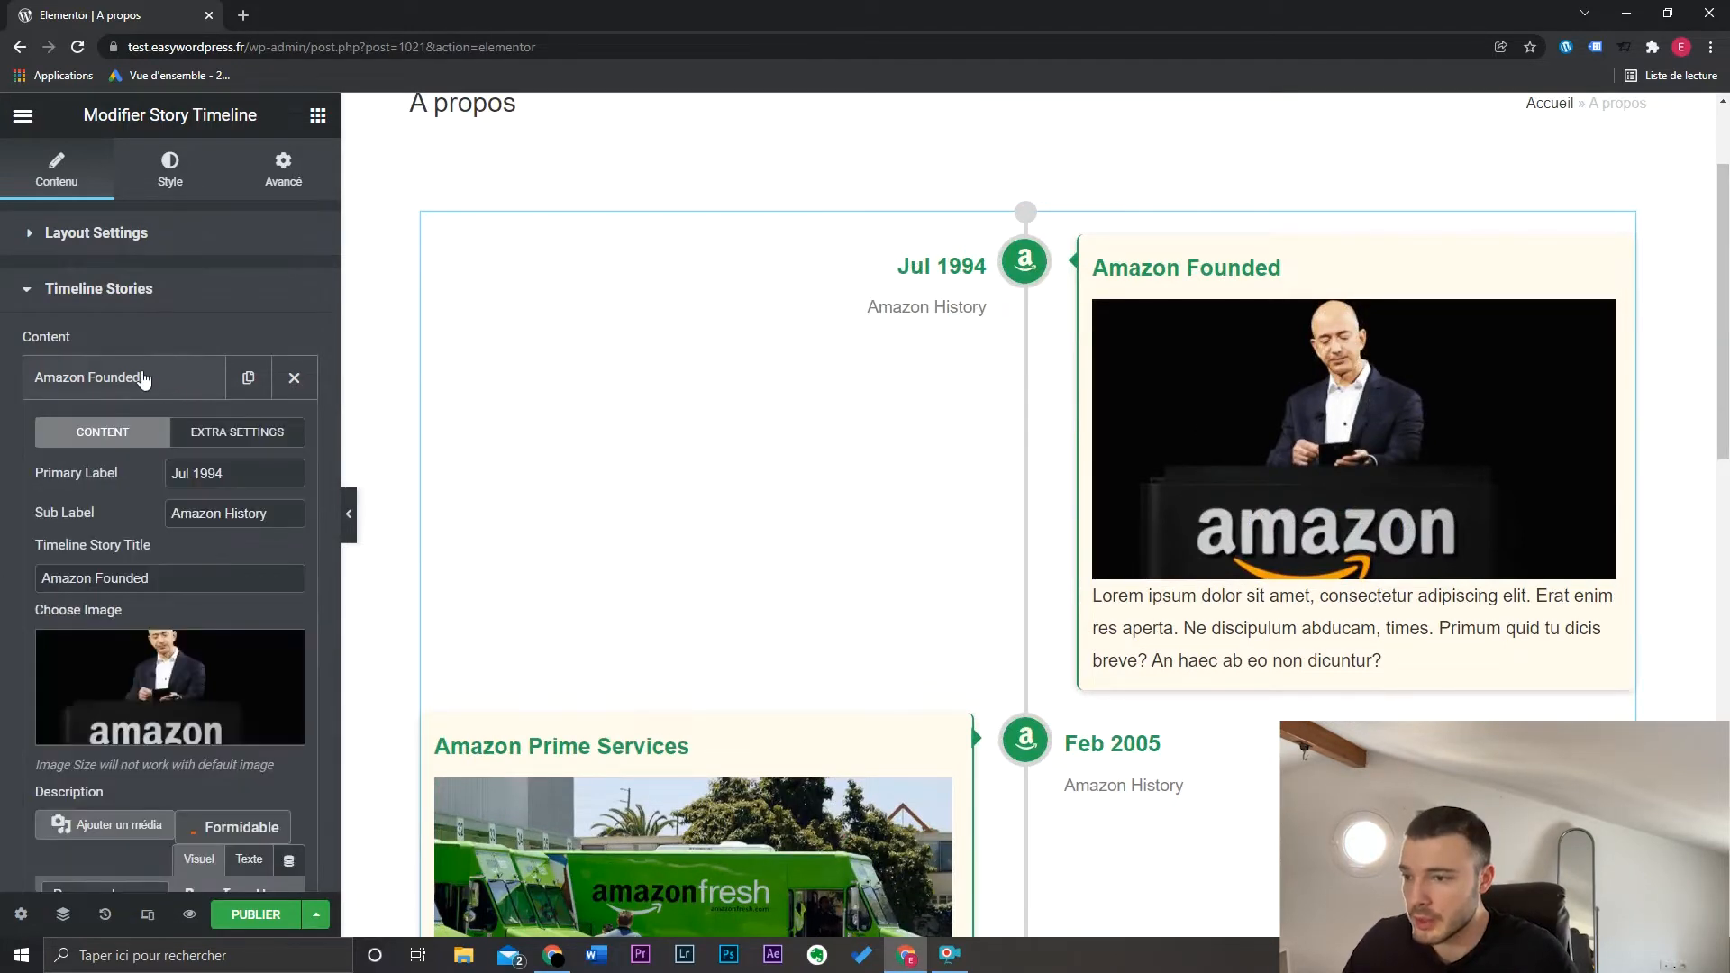
pyautogui.scroll(-2, 183, 507)
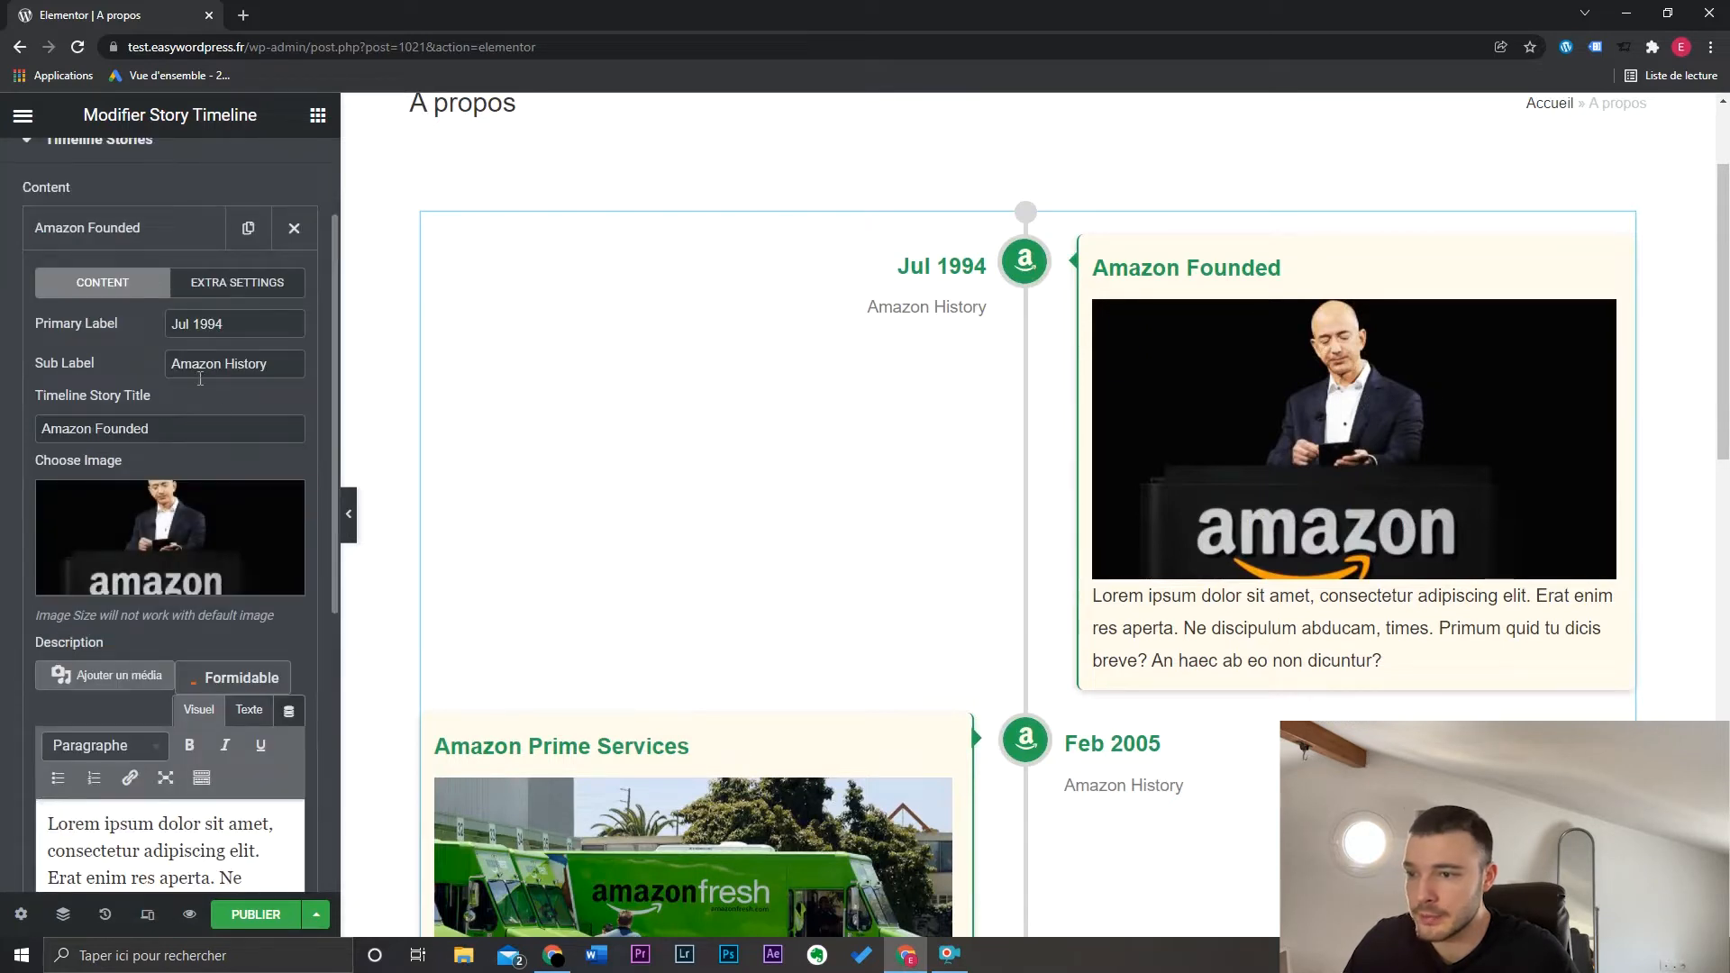
pyautogui.moveTo(243, 330); pyautogui.dragTo(151, 335)
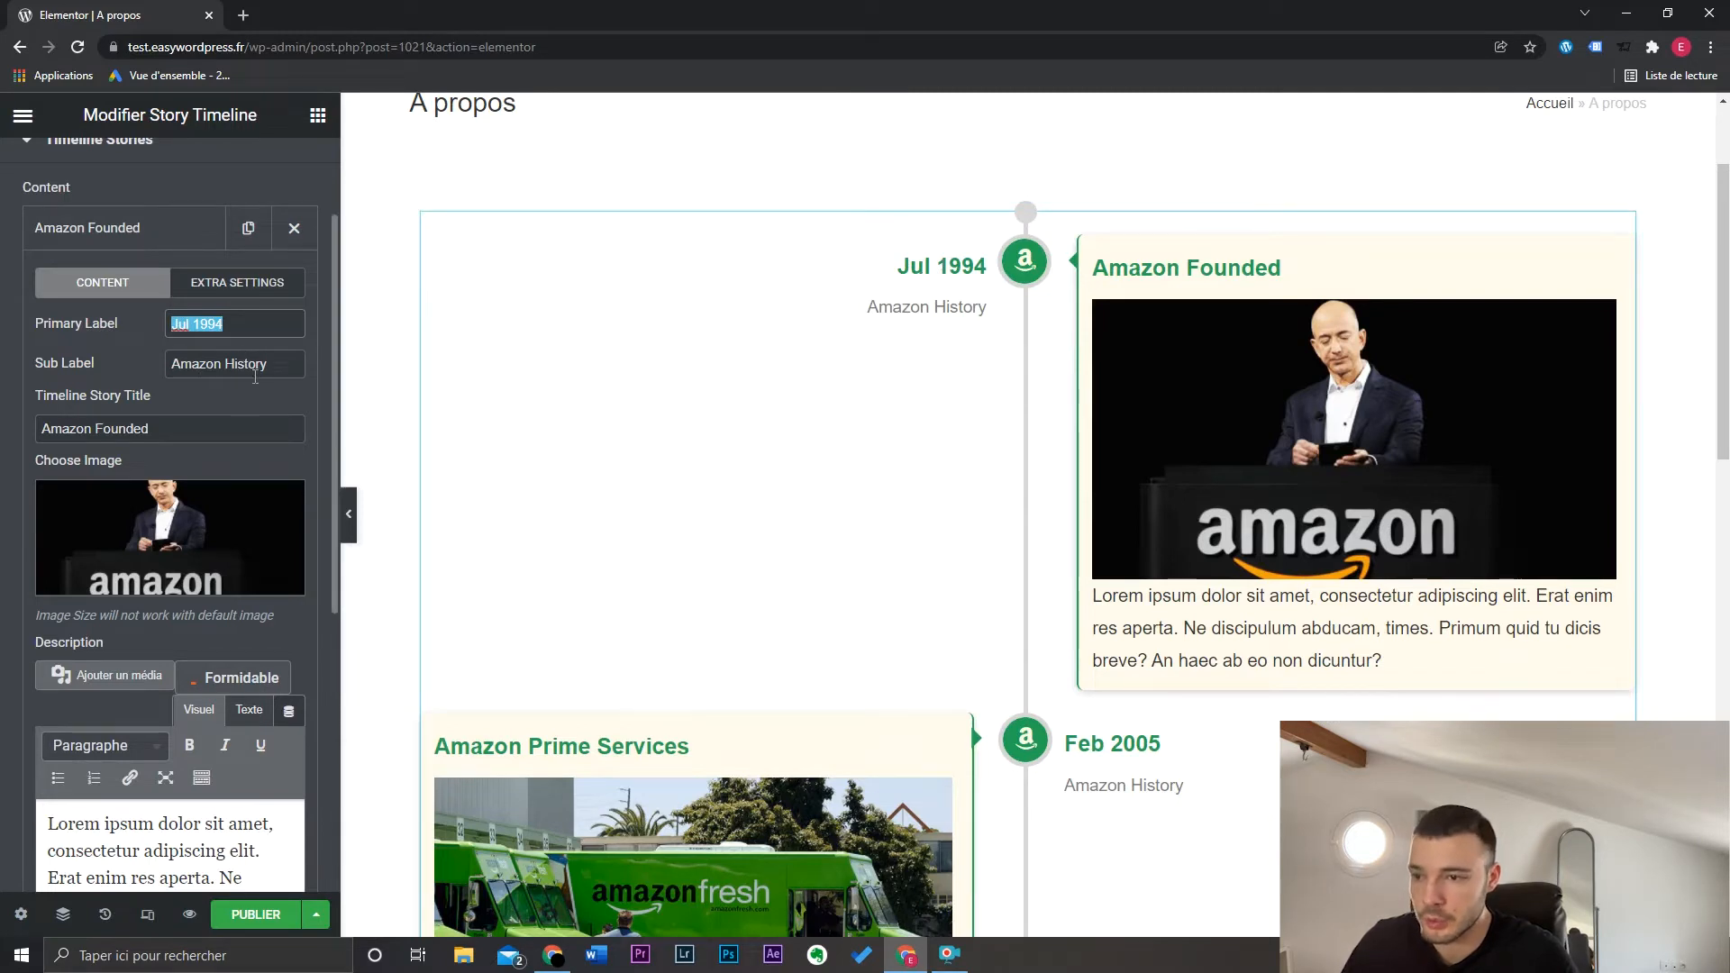
pyautogui.moveTo(279, 368); pyautogui.dragTo(70, 375)
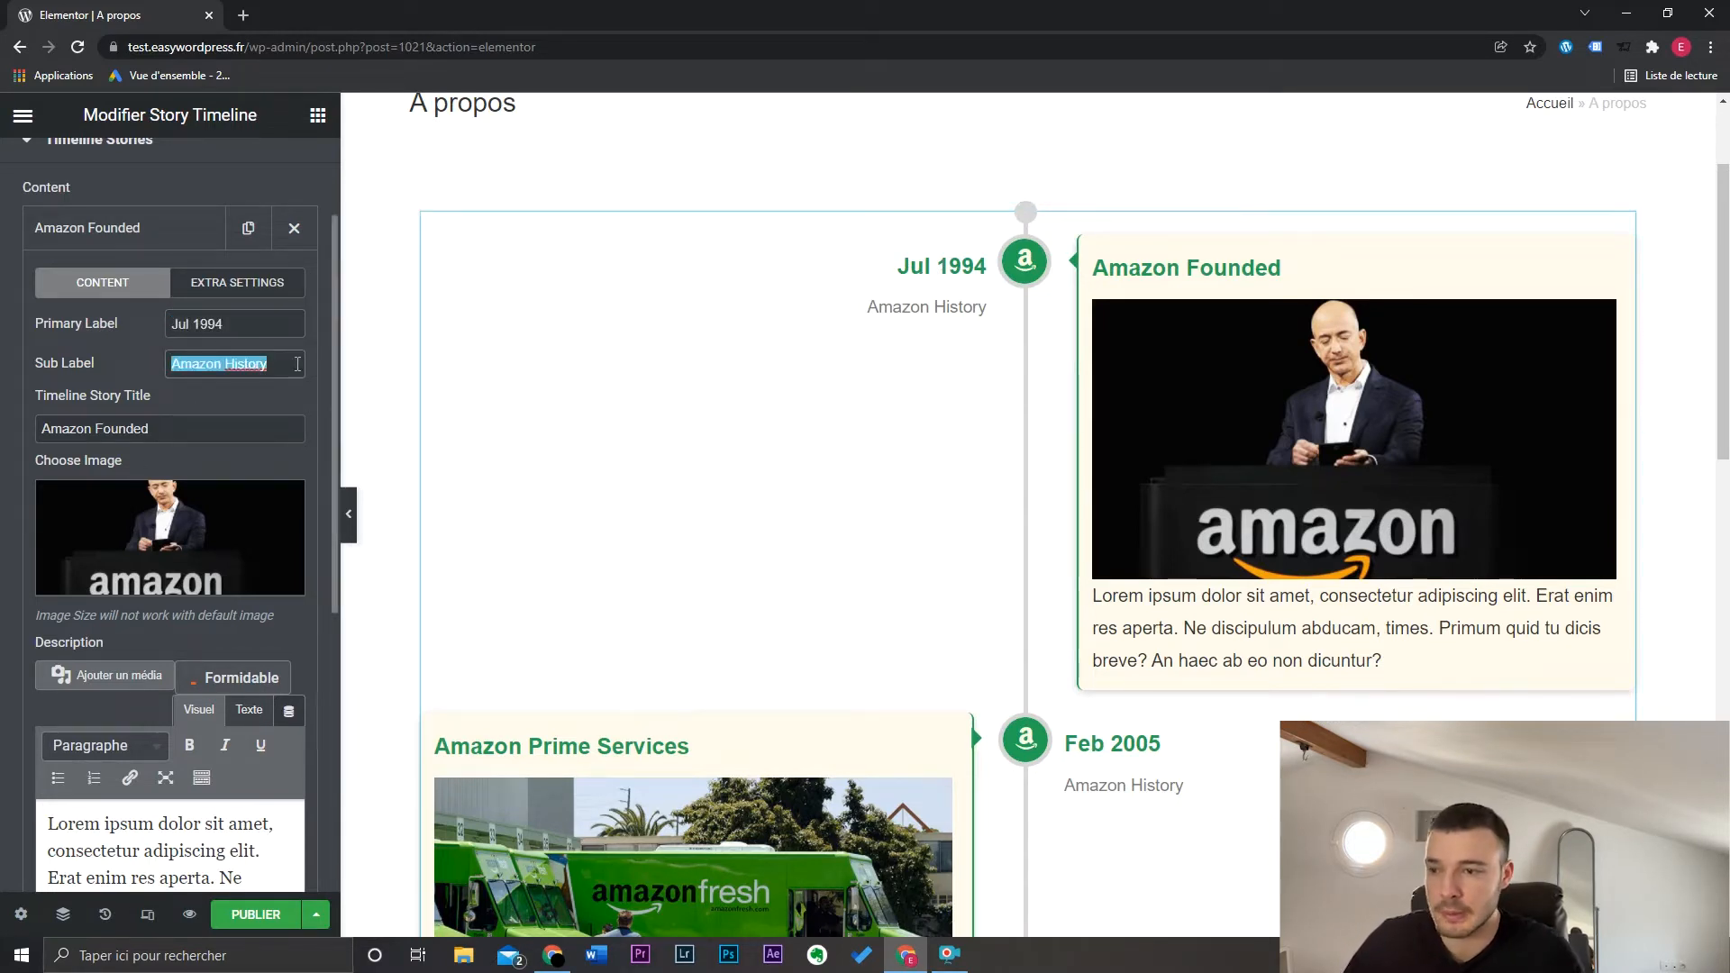
pyautogui.press('BackSpace')
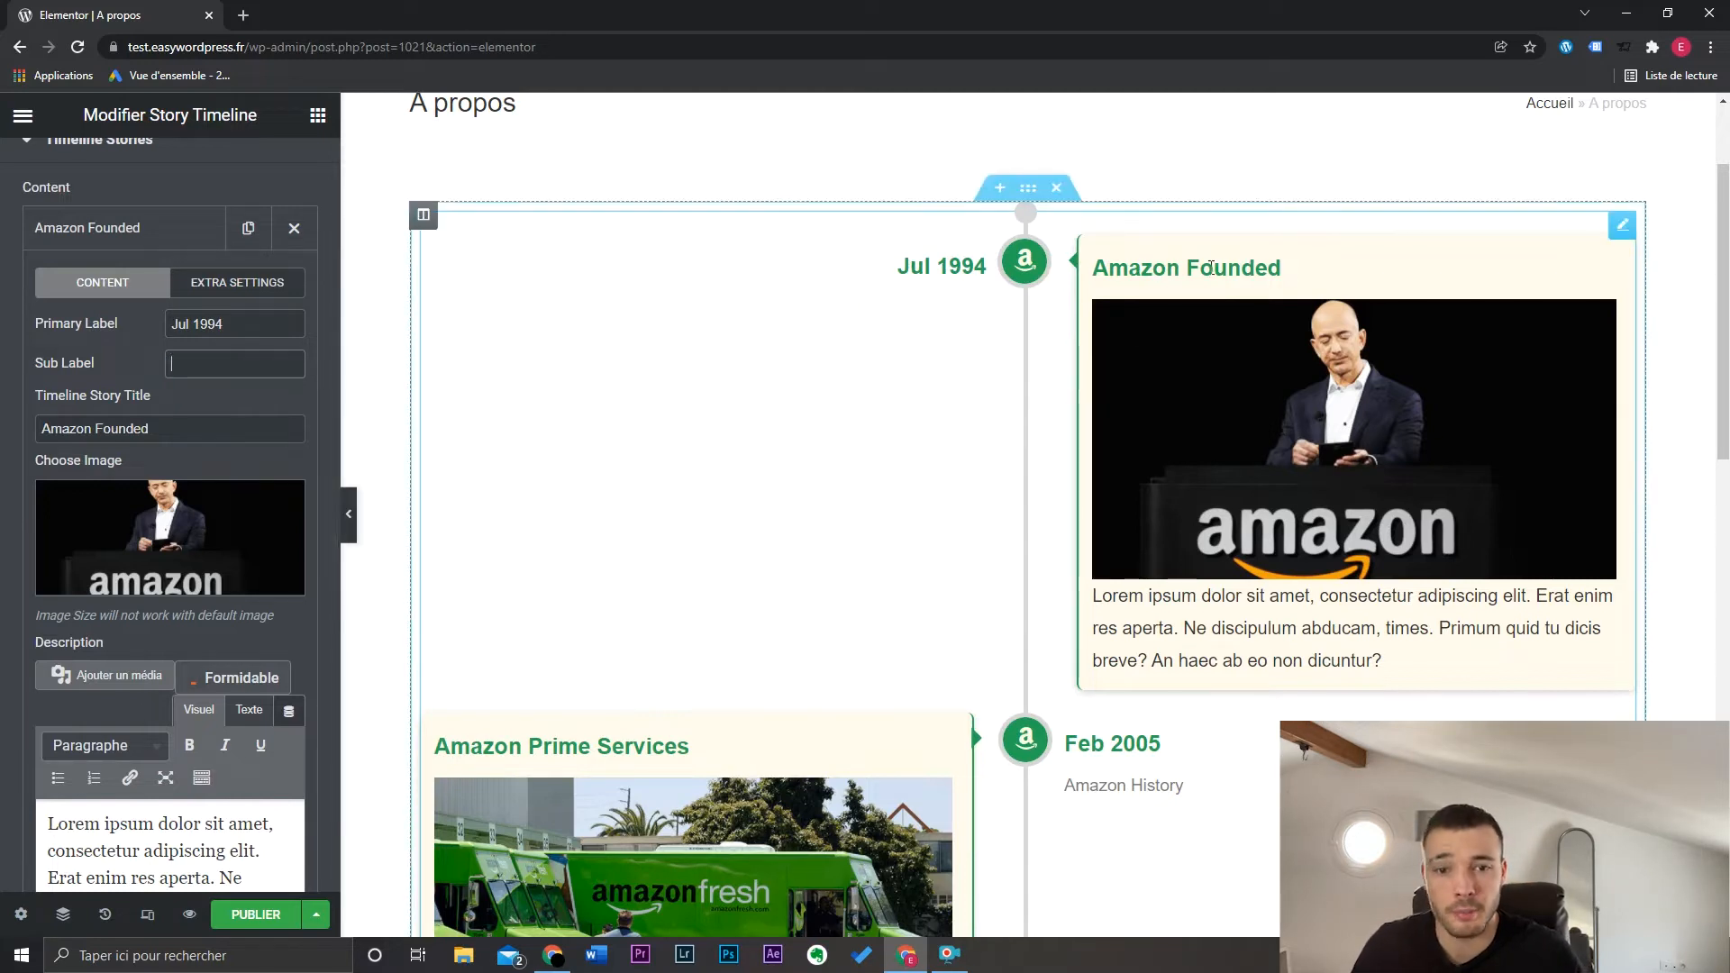
# Set the first story's title to "Création de l'entreprise" and its primary label to "Juillet 2020"
pyautogui.moveTo(270, 429); pyautogui.dragTo(3, 440)
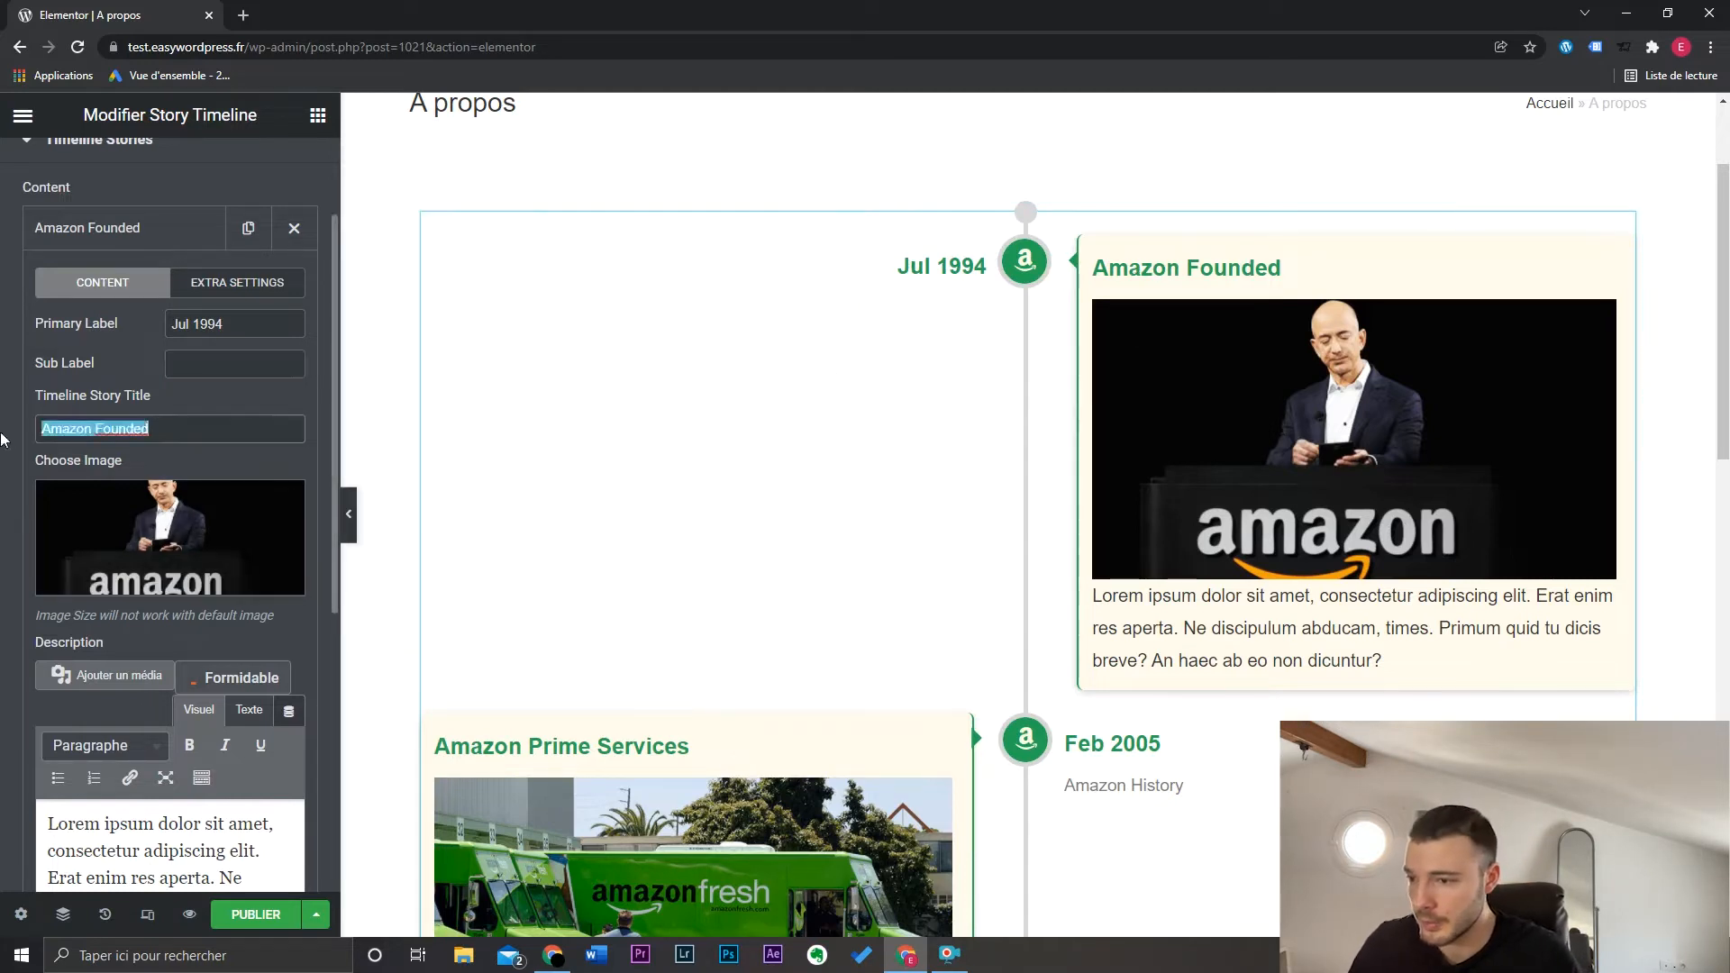
pyautogui.write('Créatio')
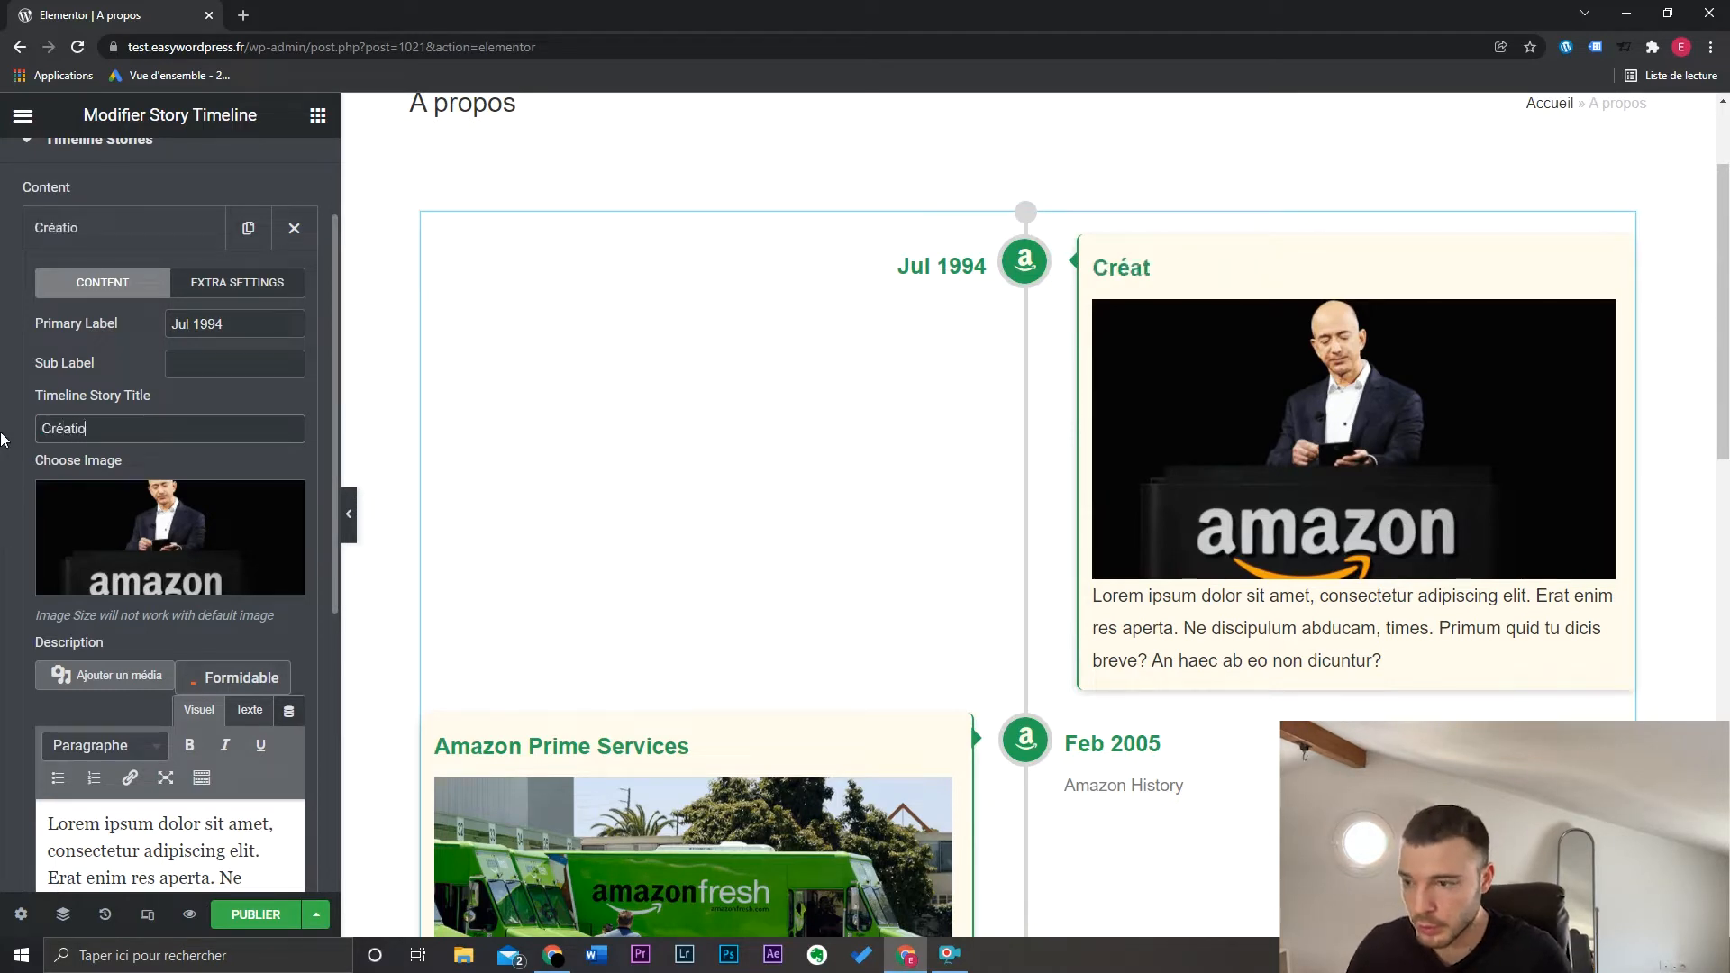
pyautogui.write("n de l'entreprise")
pyautogui.moveTo(278, 316); pyautogui.dragTo(165, 325)
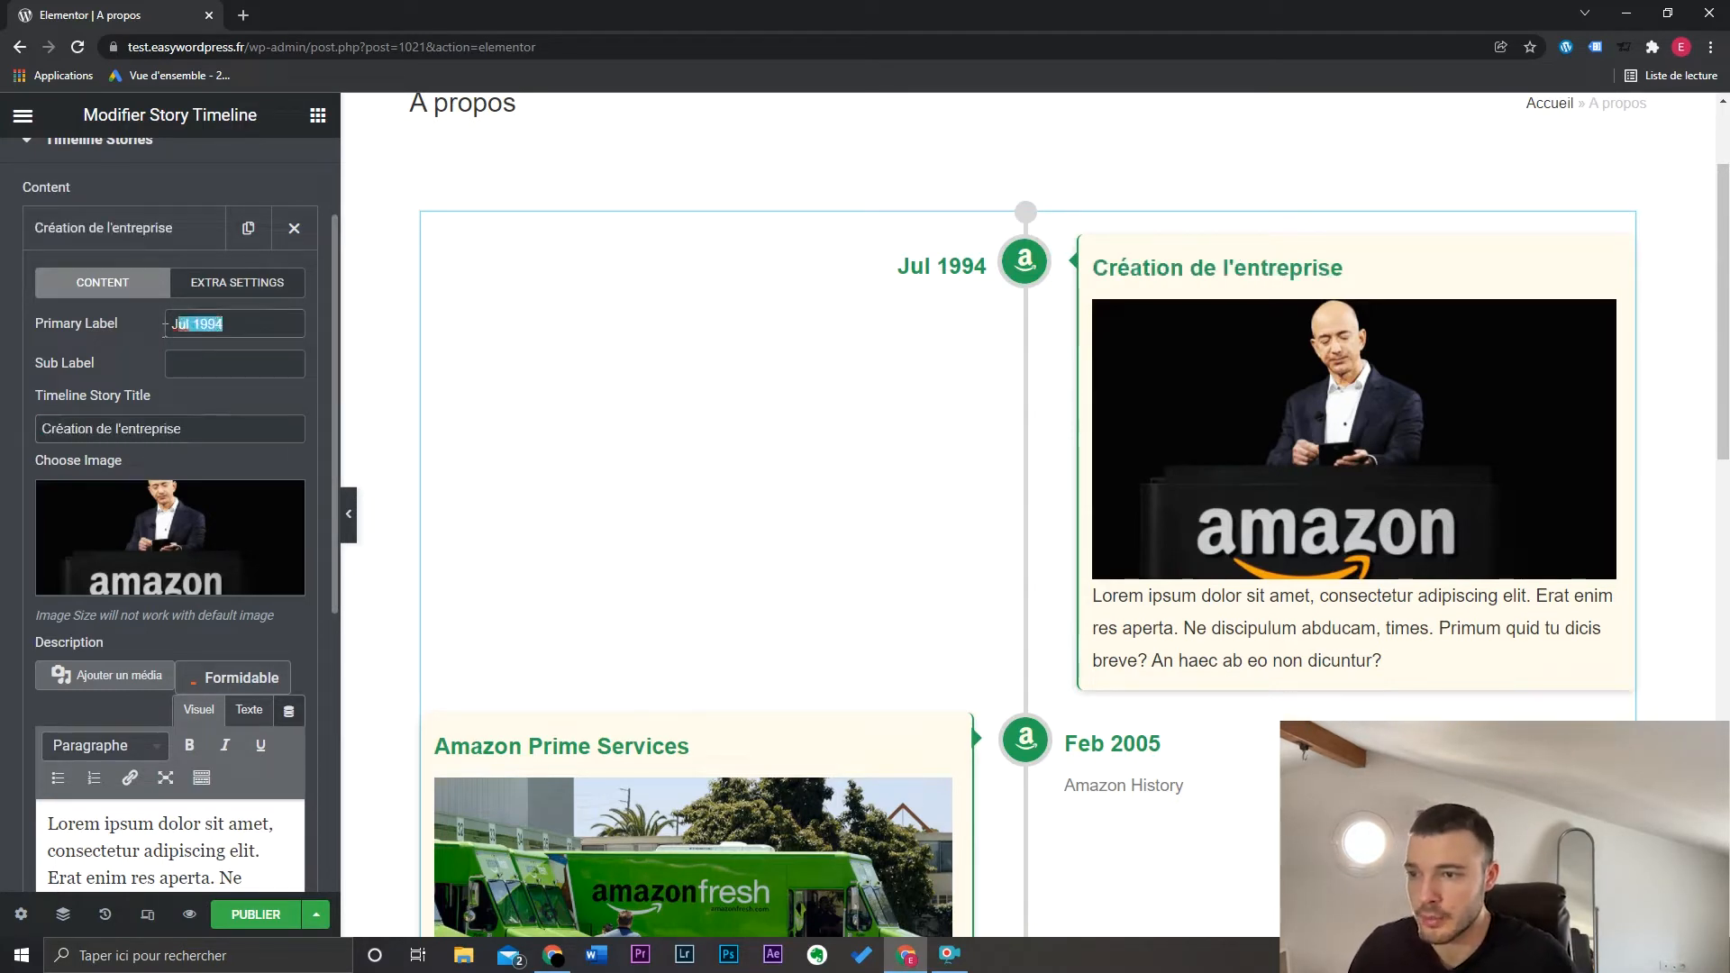
pyautogui.write('Ju')
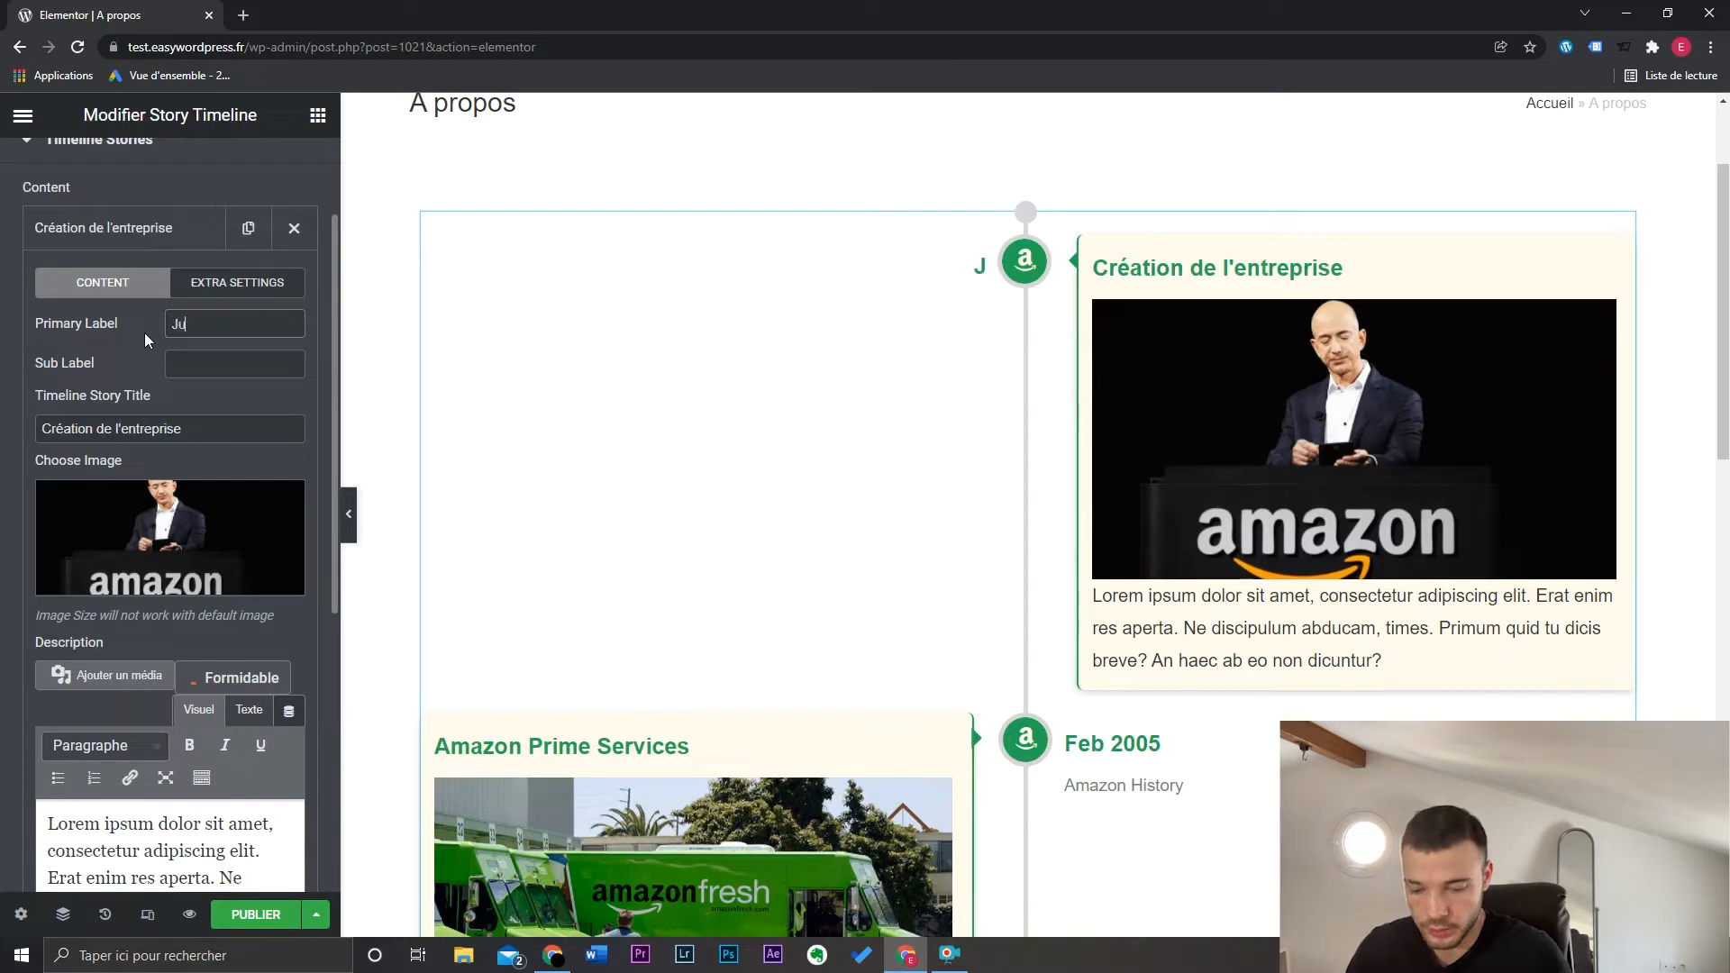
pyautogui.write('illet 2020')
pyautogui.scroll(-3, 124, 631)
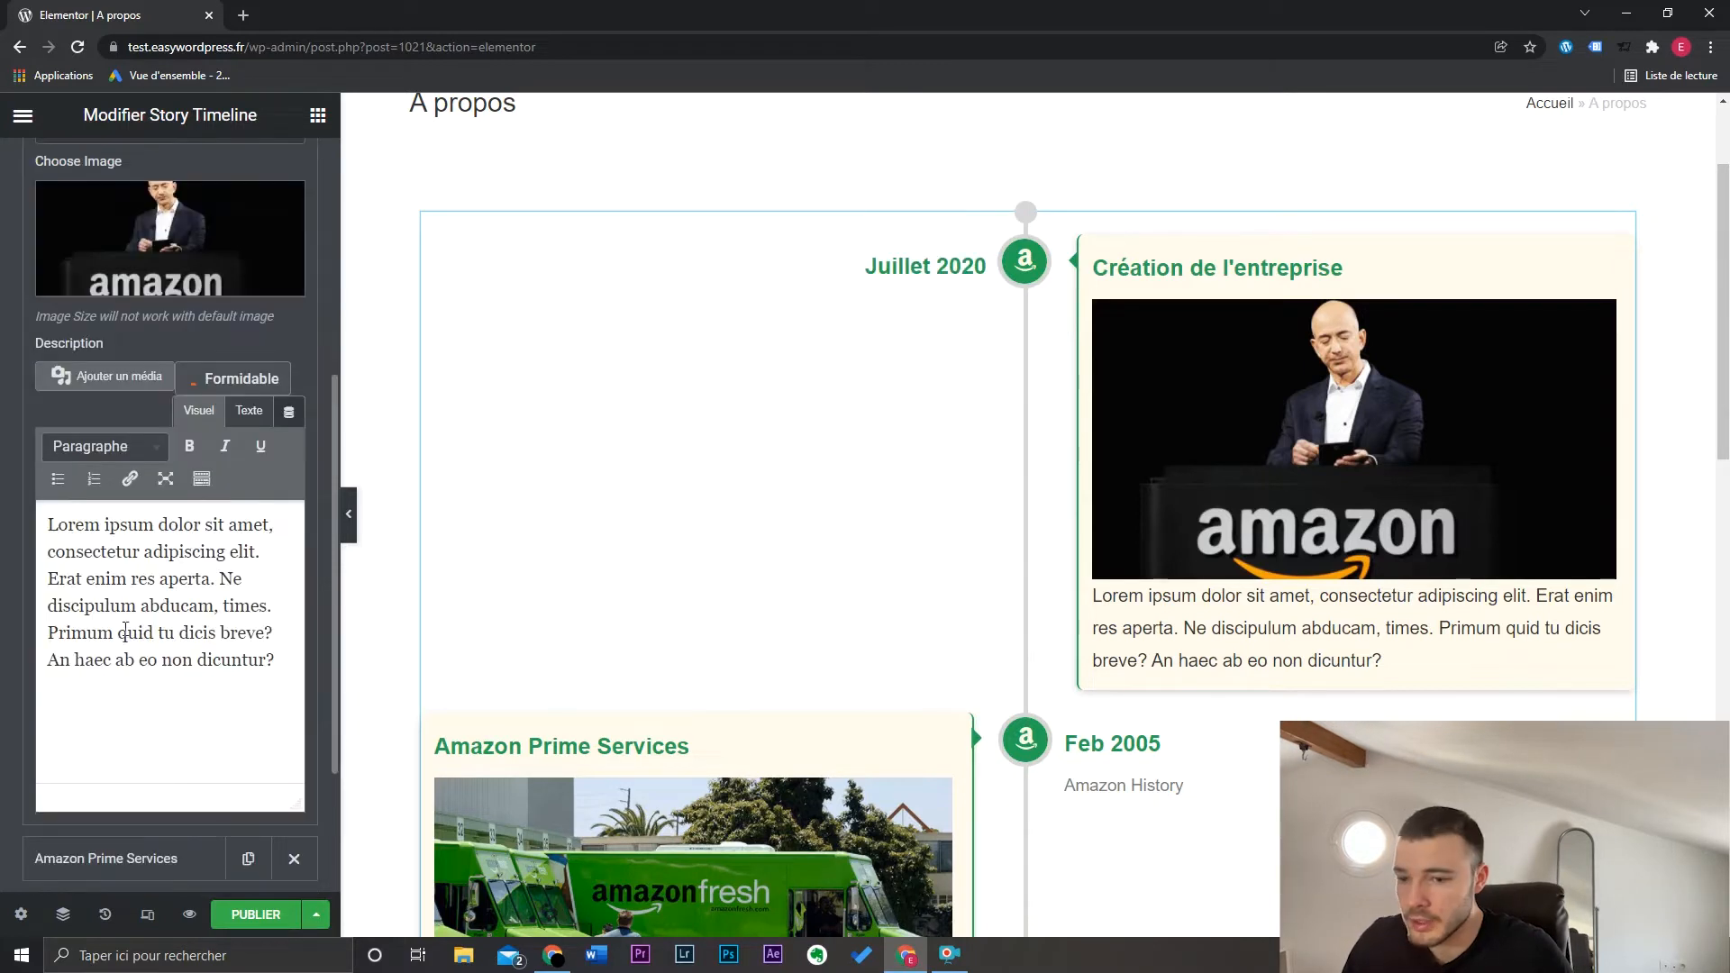
pyautogui.moveTo(285, 661); pyautogui.dragTo(2, 508)
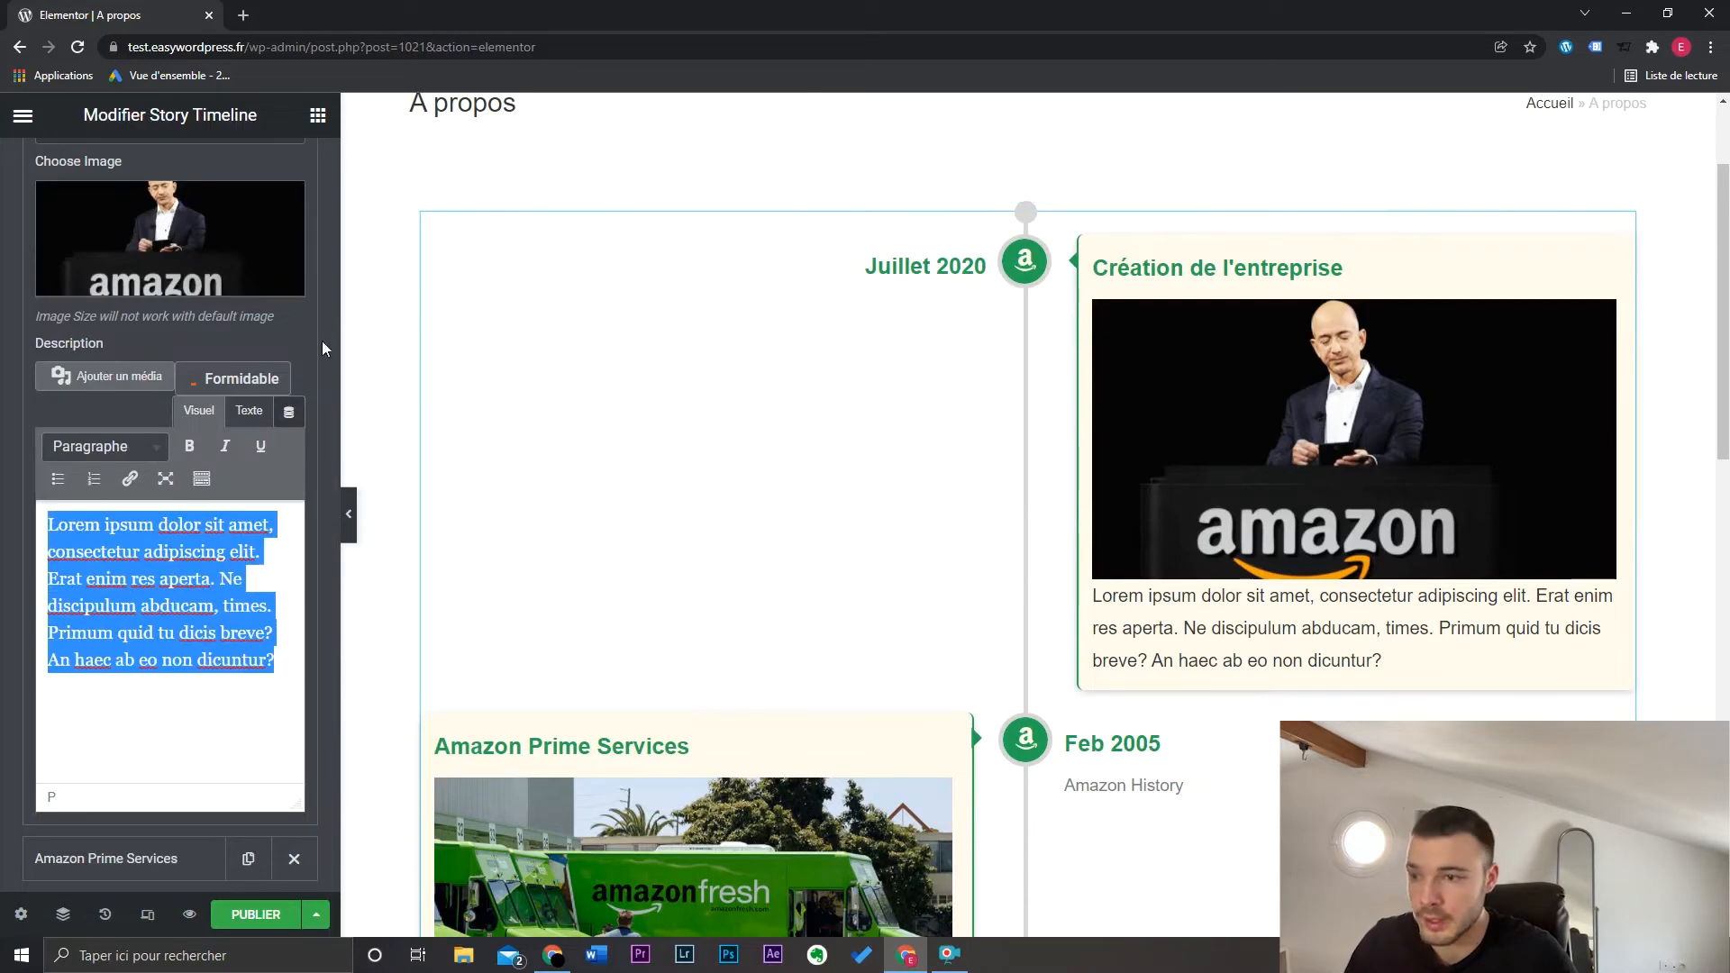
pyautogui.scroll(2, 306, 339)
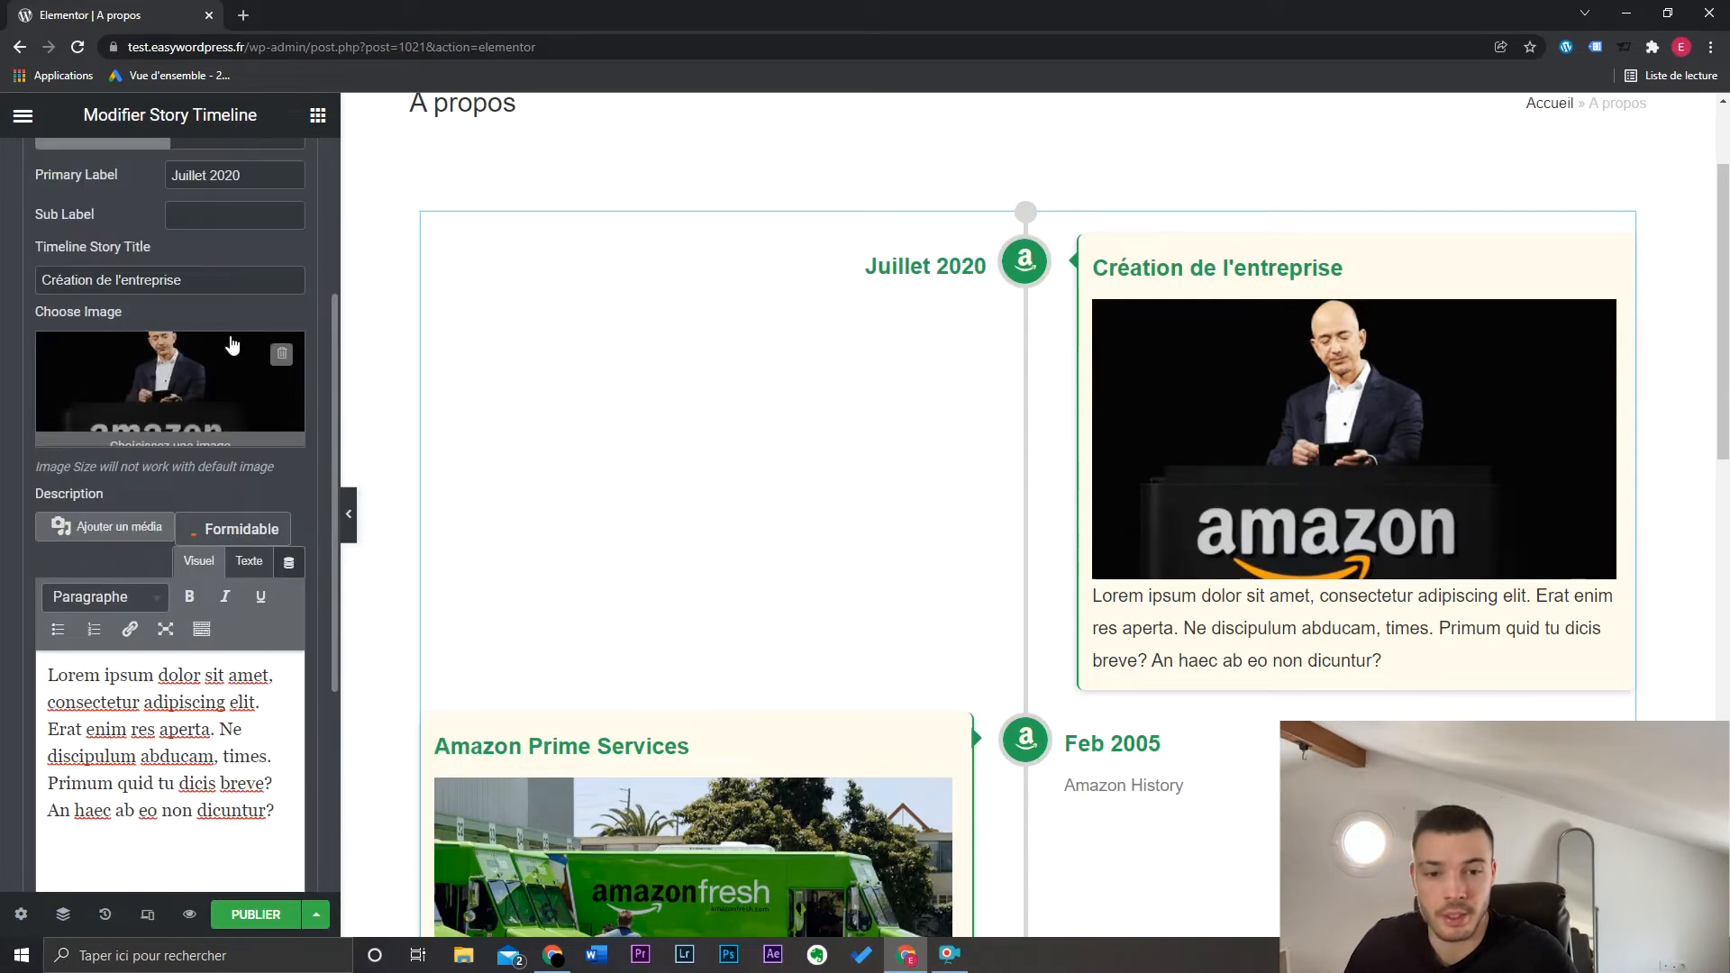
pyautogui.scroll(3, 176, 360)
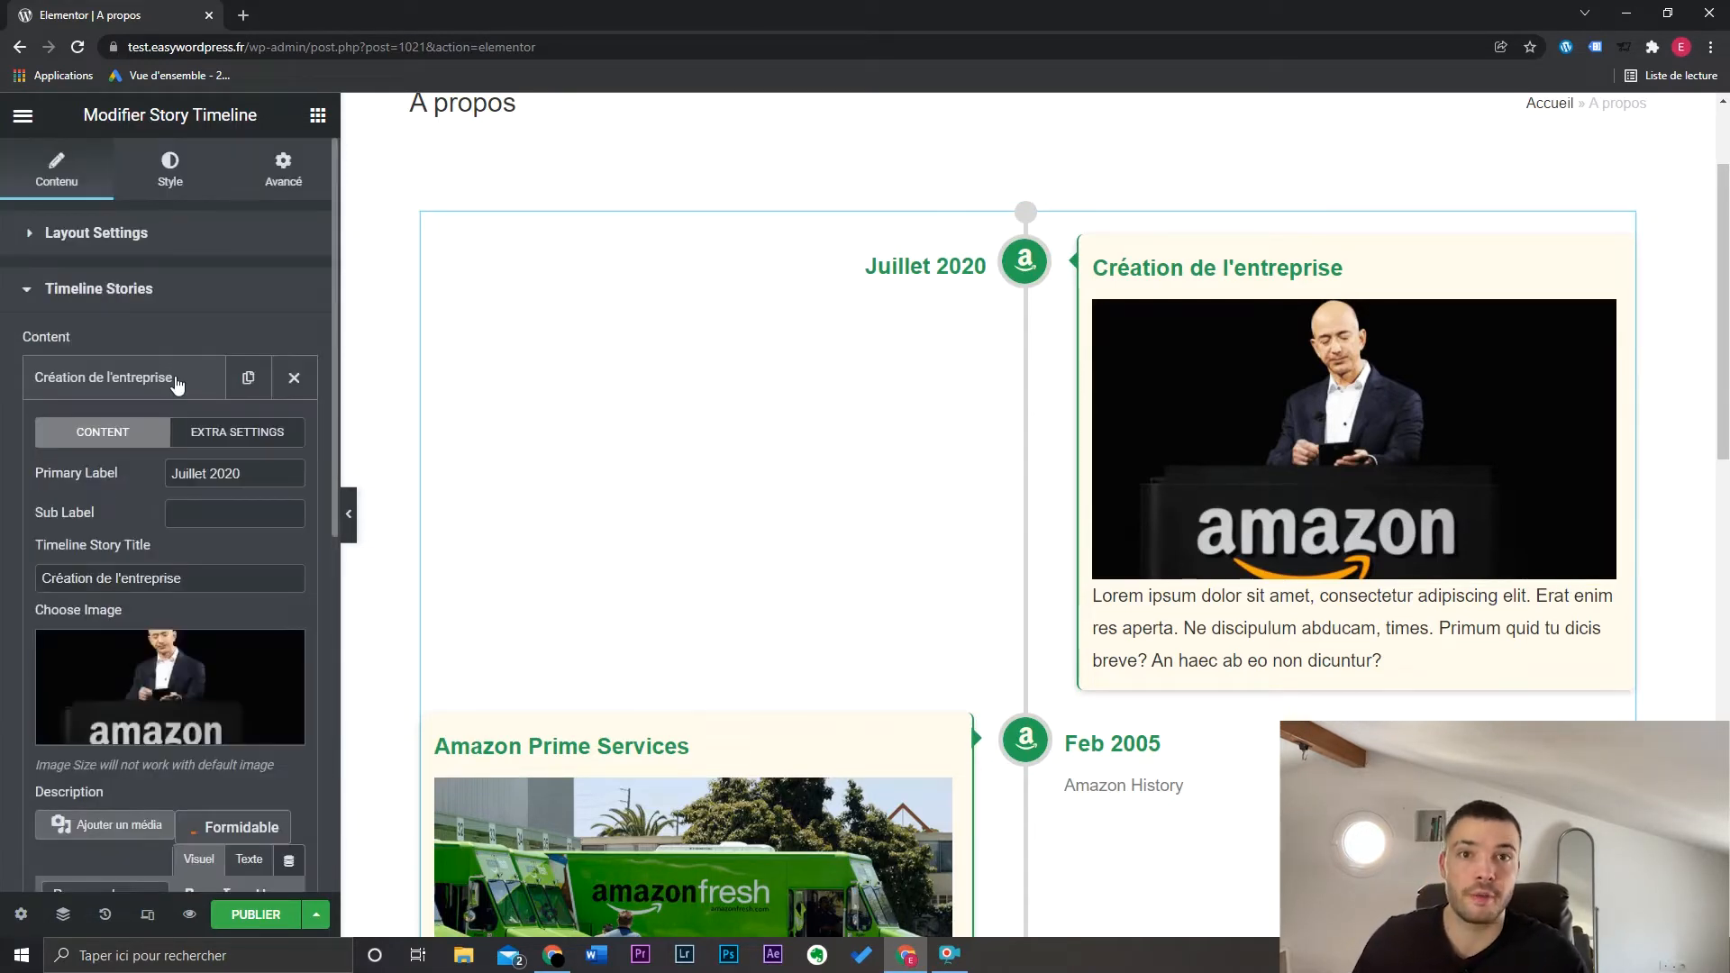
pyautogui.click(177, 383)
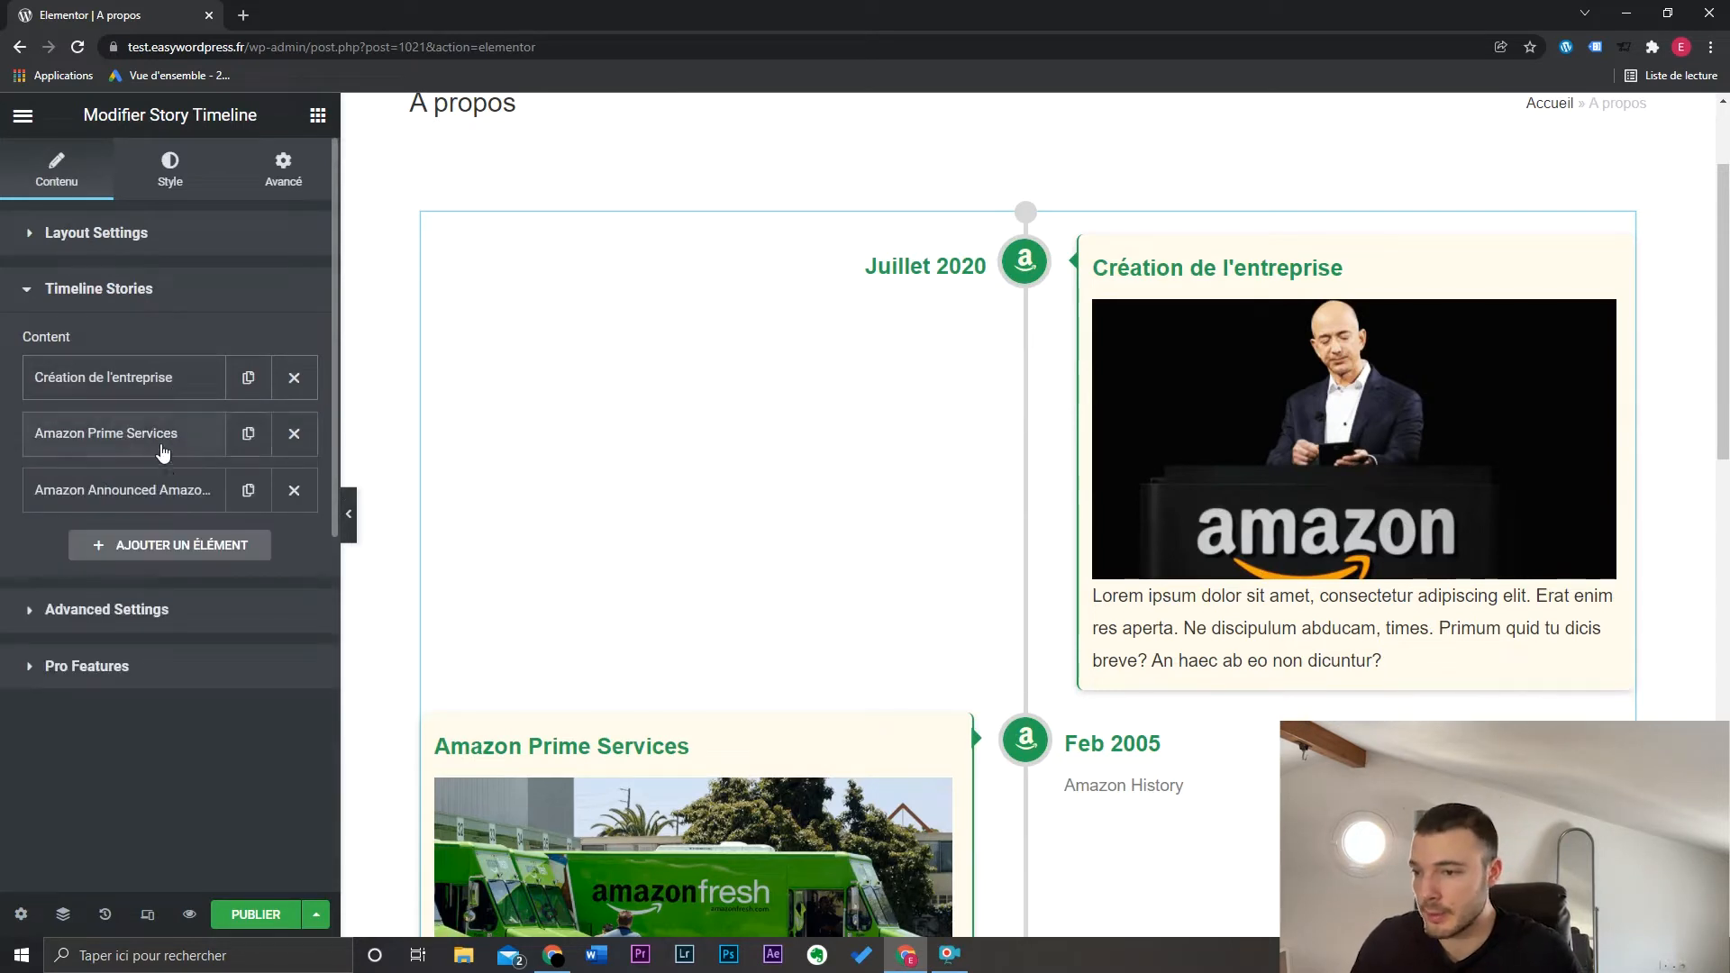
# Try duplicating and reordering the last timeline story, and delete the two extra entries
pyautogui.click(249, 501)
pyautogui.click(248, 544)
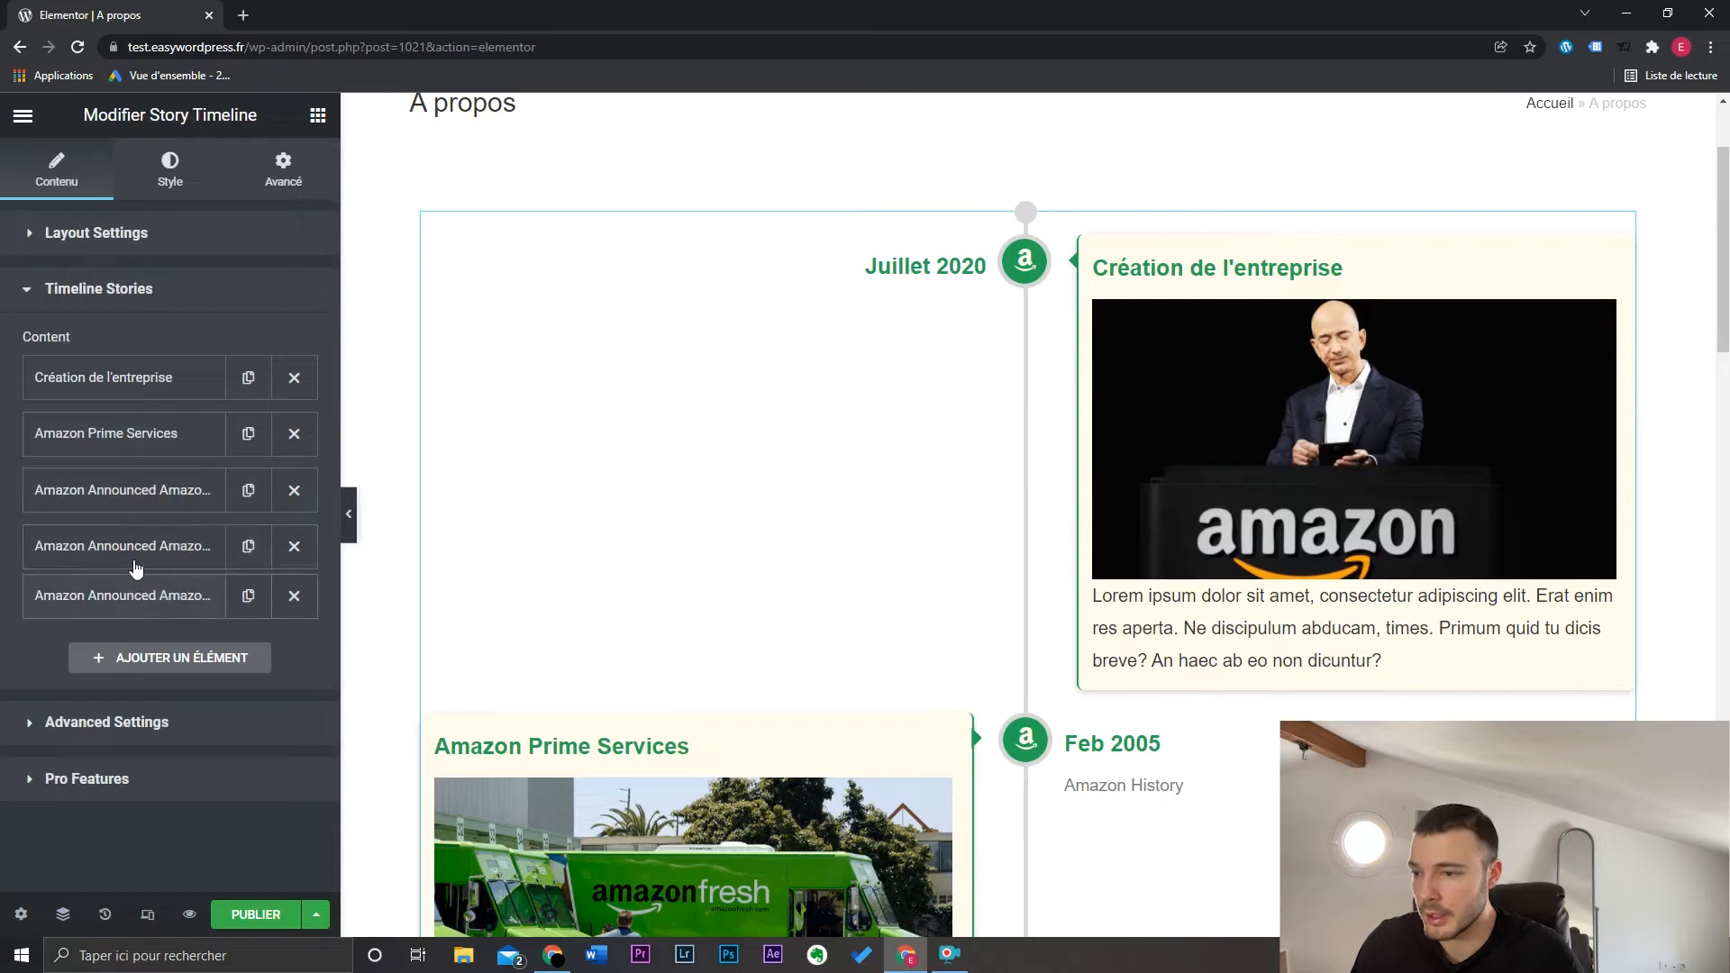
pyautogui.moveTo(135, 566)
pyautogui.mouseDown()
pyautogui.moveTo(142, 381)
pyautogui.moveTo(142, 599)
pyautogui.moveTo(150, 408)
pyautogui.moveTo(127, 533)
pyautogui.mouseUp()
pyautogui.click(294, 491)
pyautogui.click(294, 491)
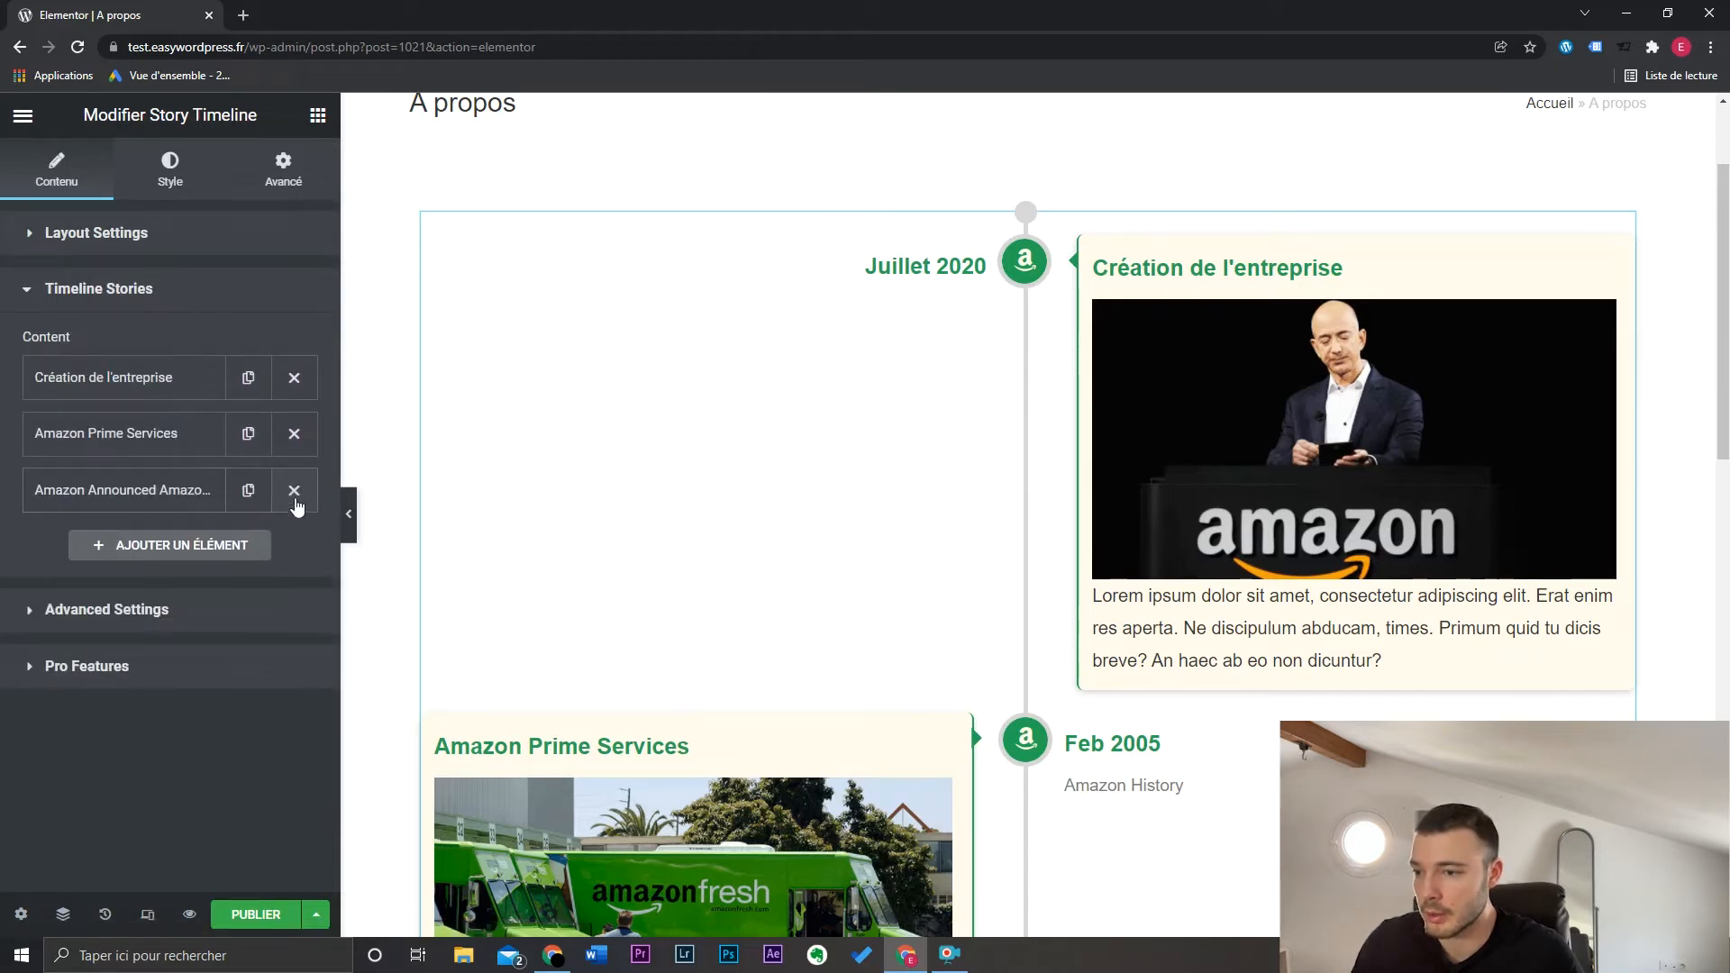
# Review the timeline's advanced animation setting and the list of Pro features, and look over the stories on the page
pyautogui.scroll(-9, 1046, 382)
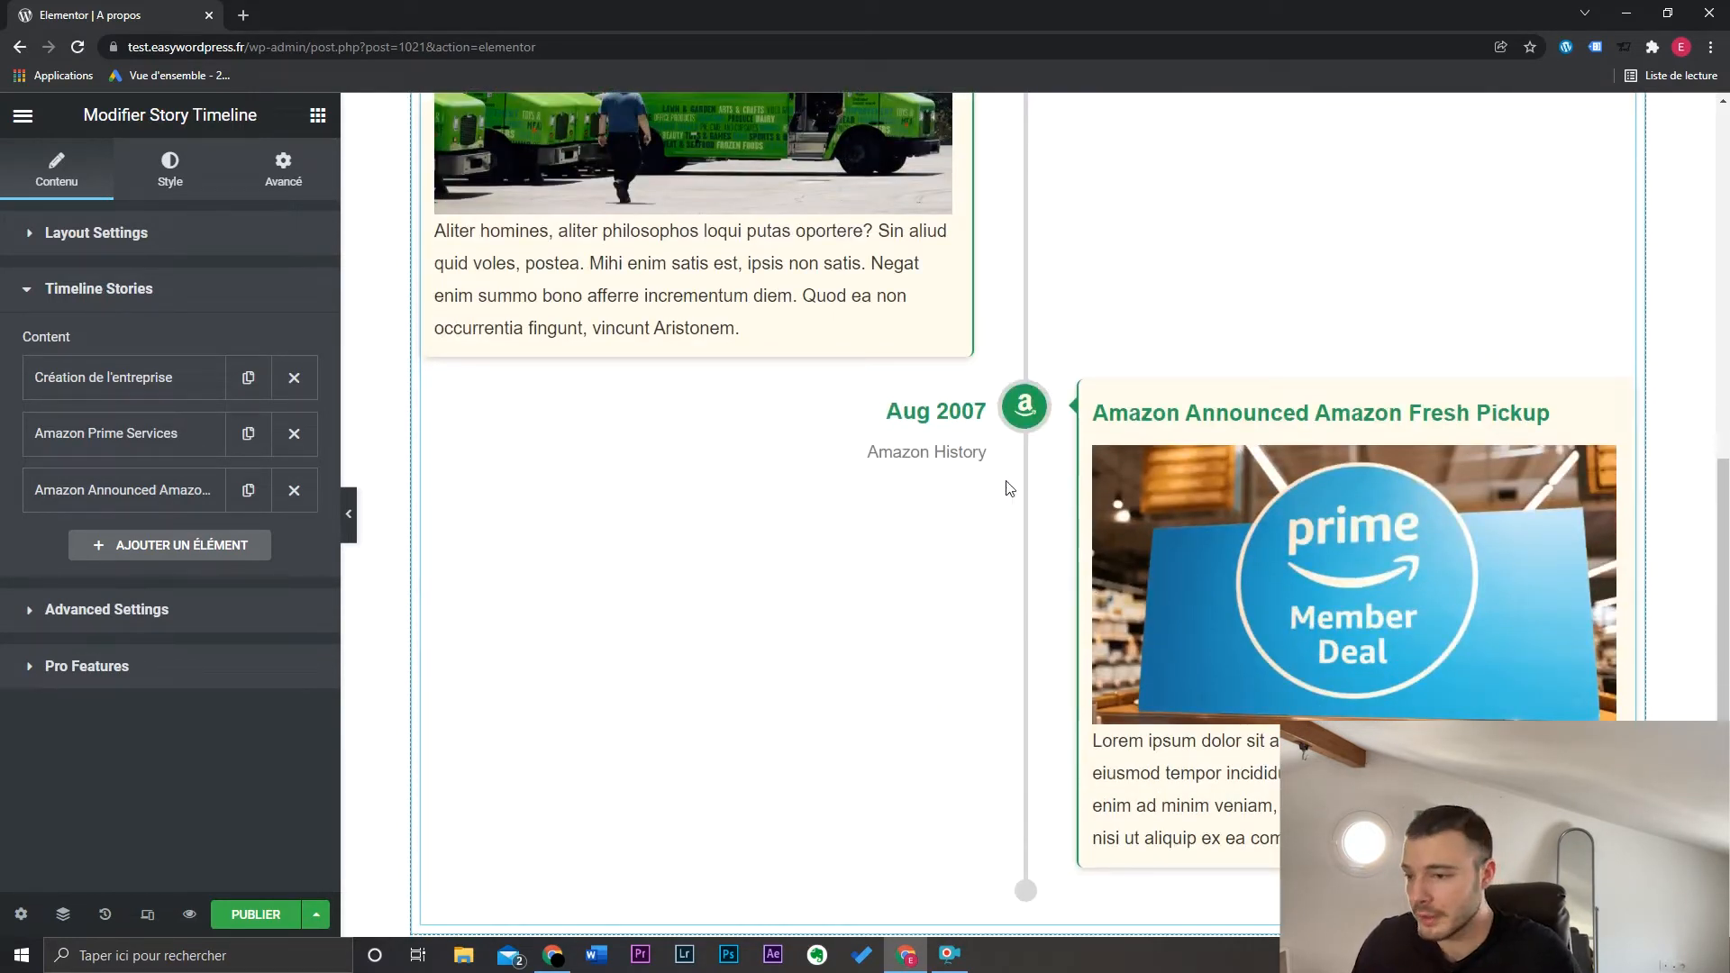
pyautogui.click(182, 620)
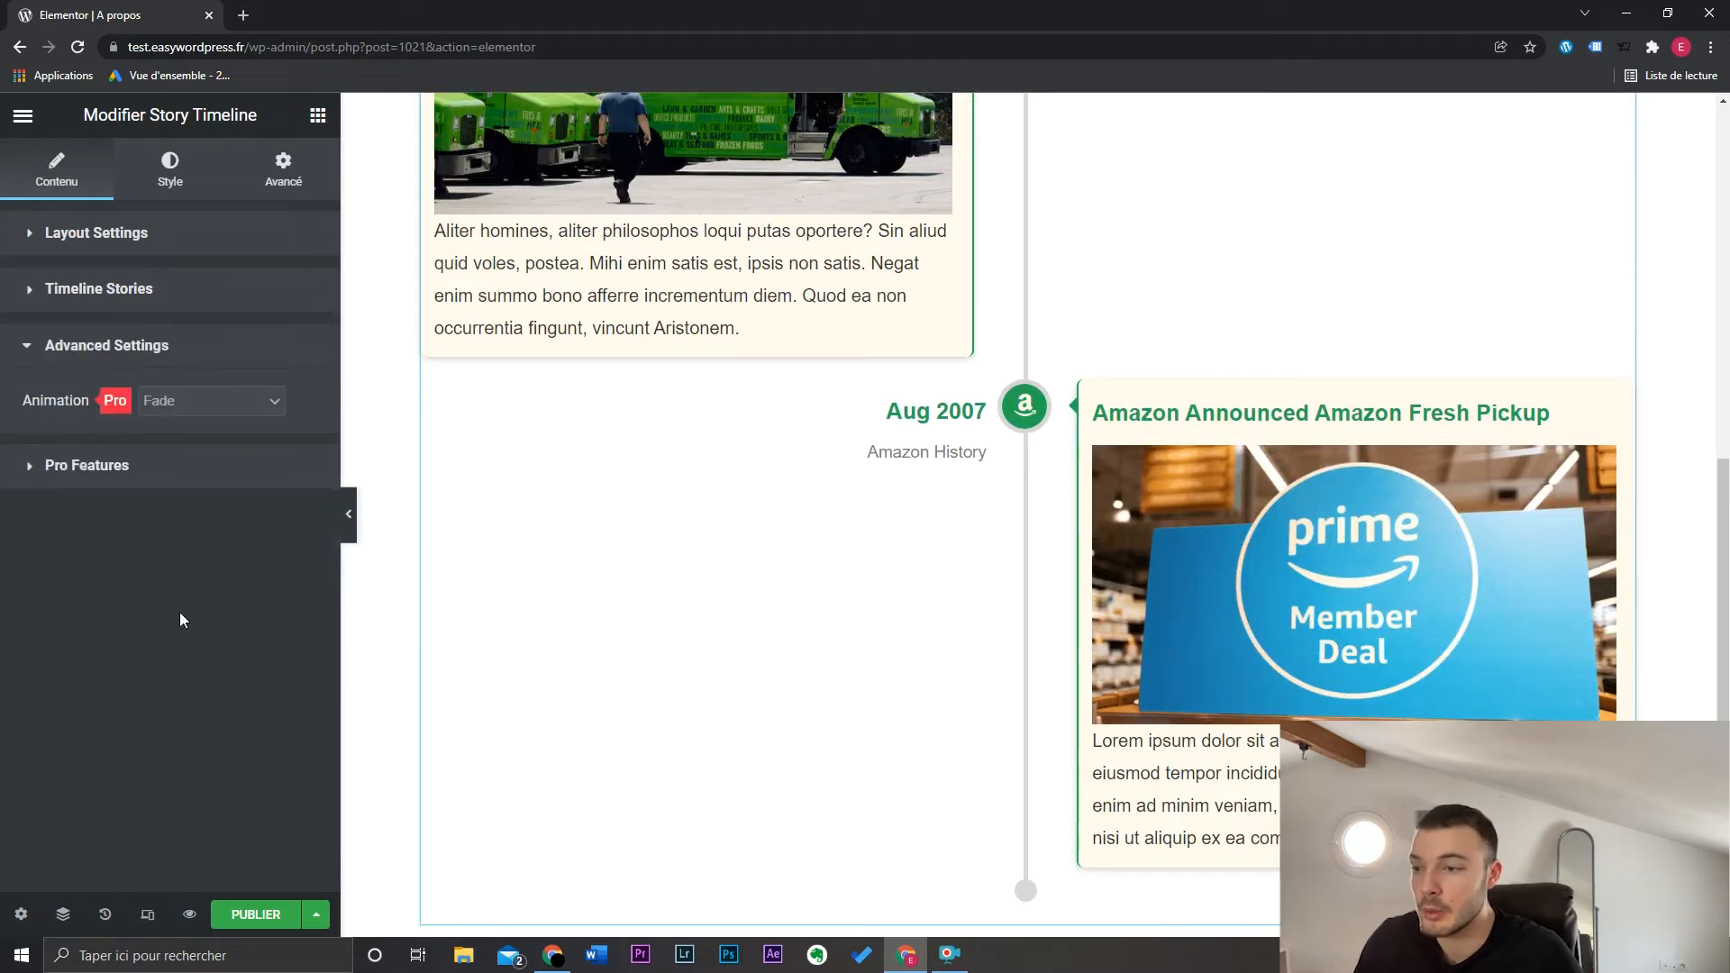
pyautogui.click(170, 470)
pyautogui.scroll(-2, 211, 503)
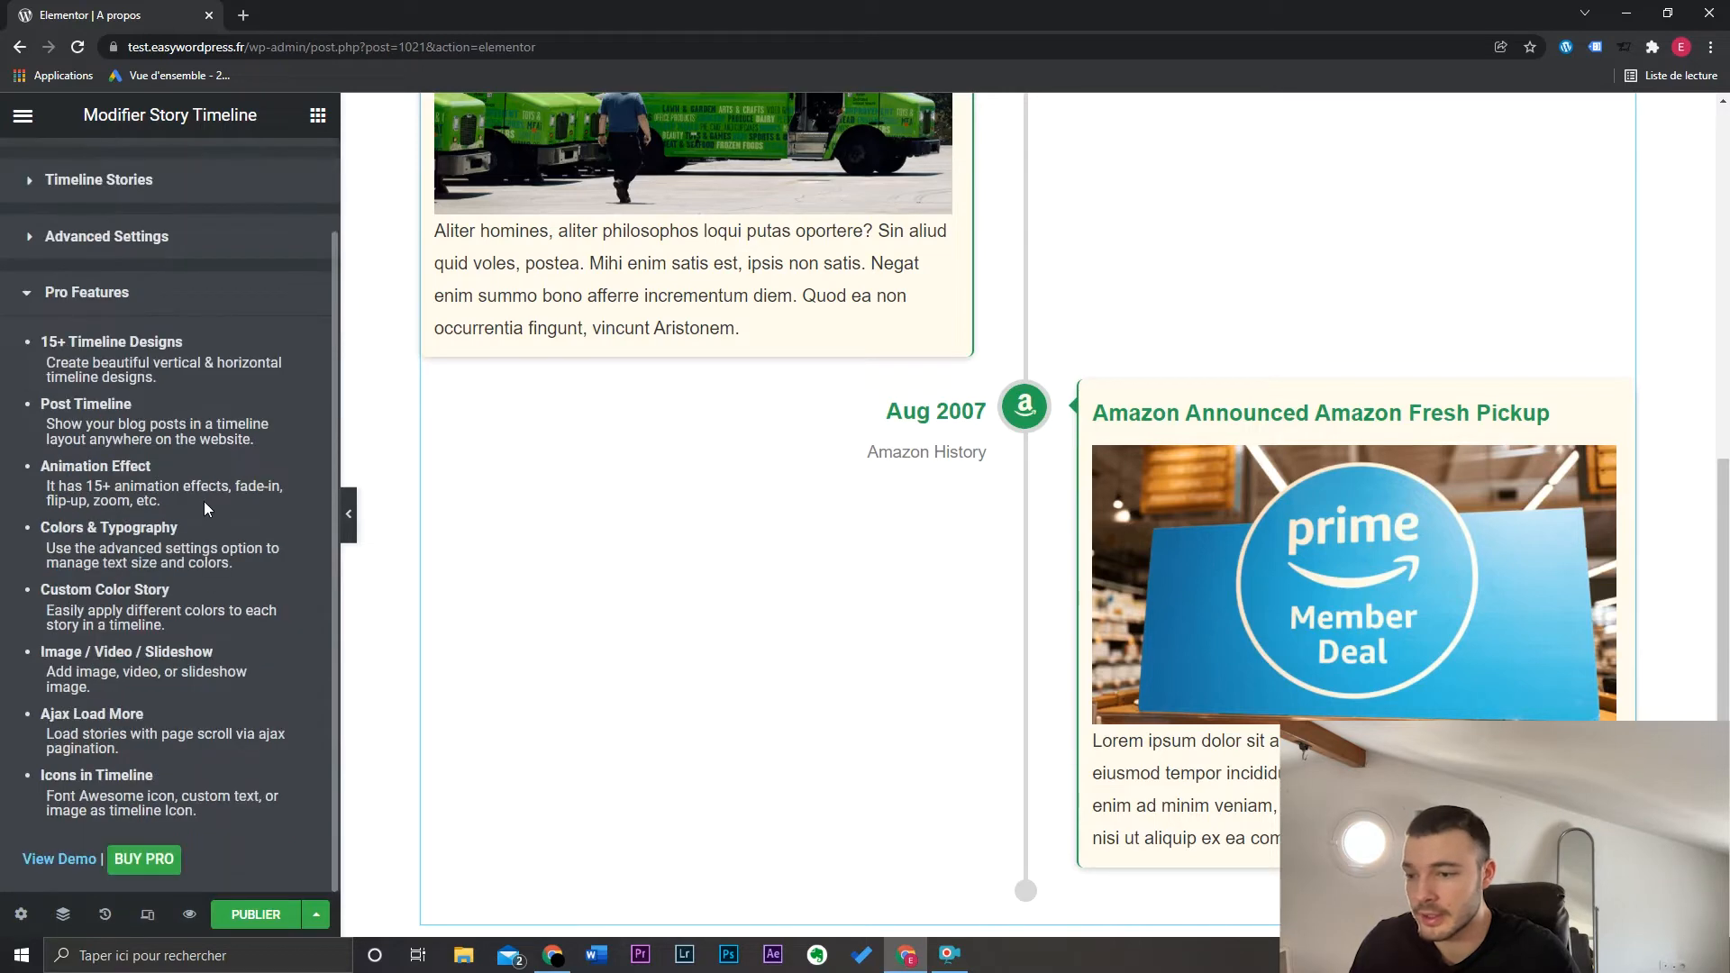
pyautogui.scroll(2, 177, 606)
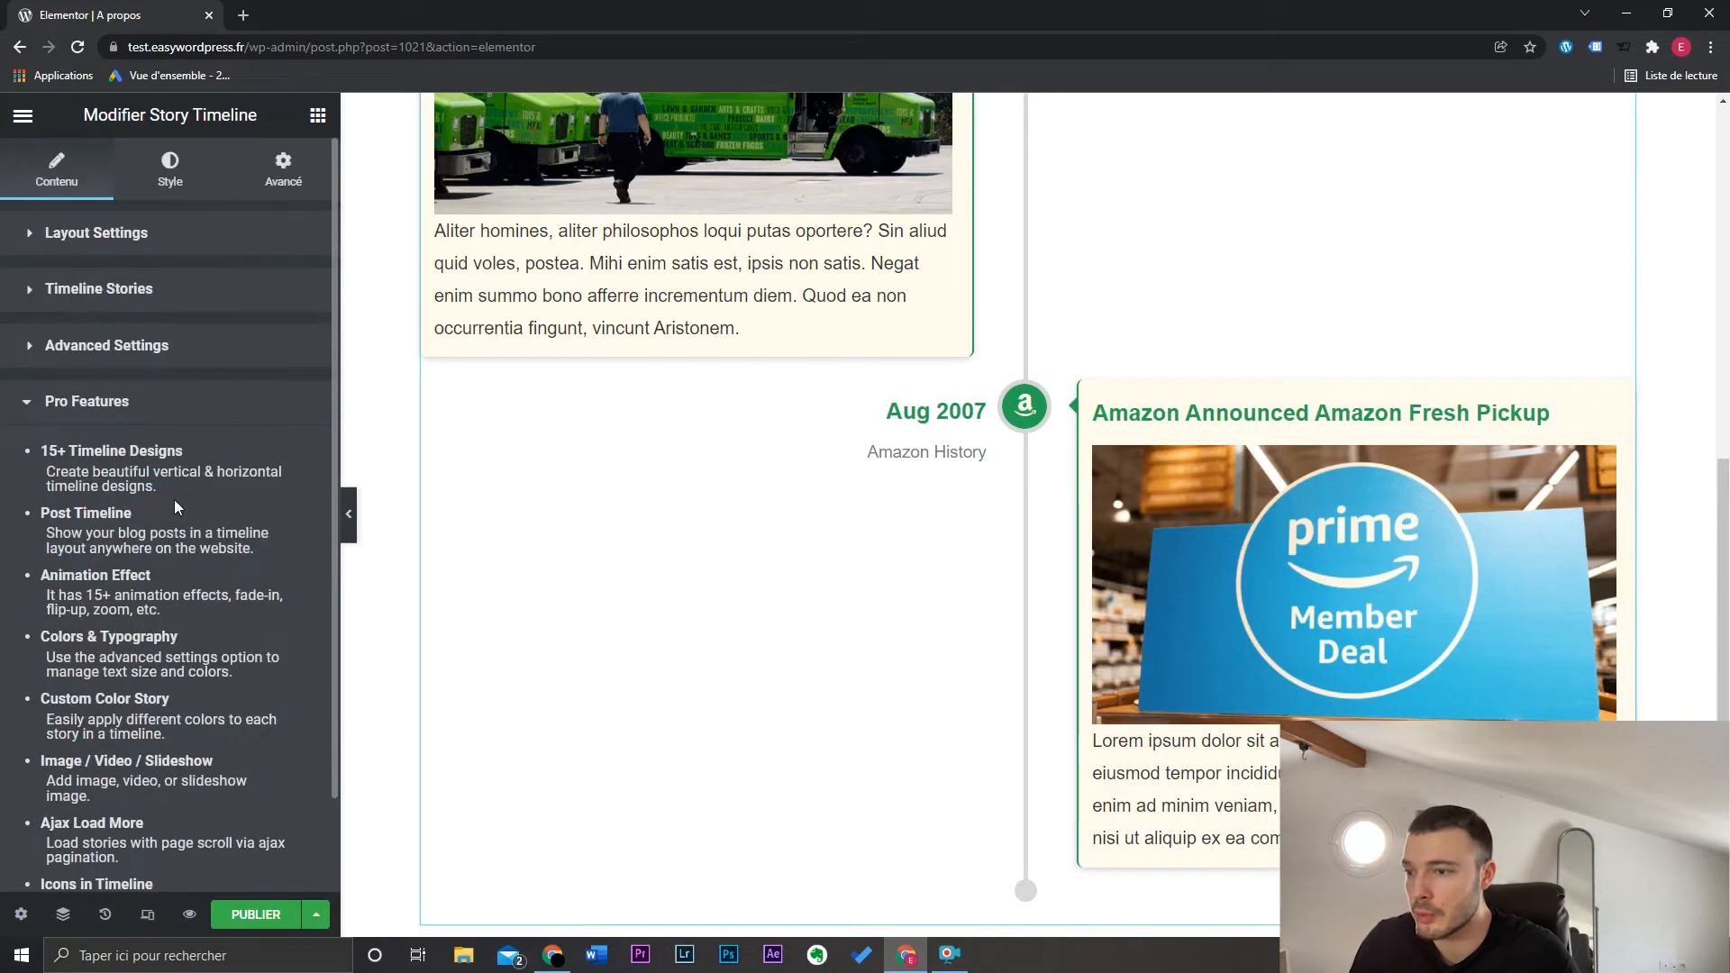
pyautogui.click(176, 407)
pyautogui.click(163, 349)
pyautogui.scroll(10, 1162, 483)
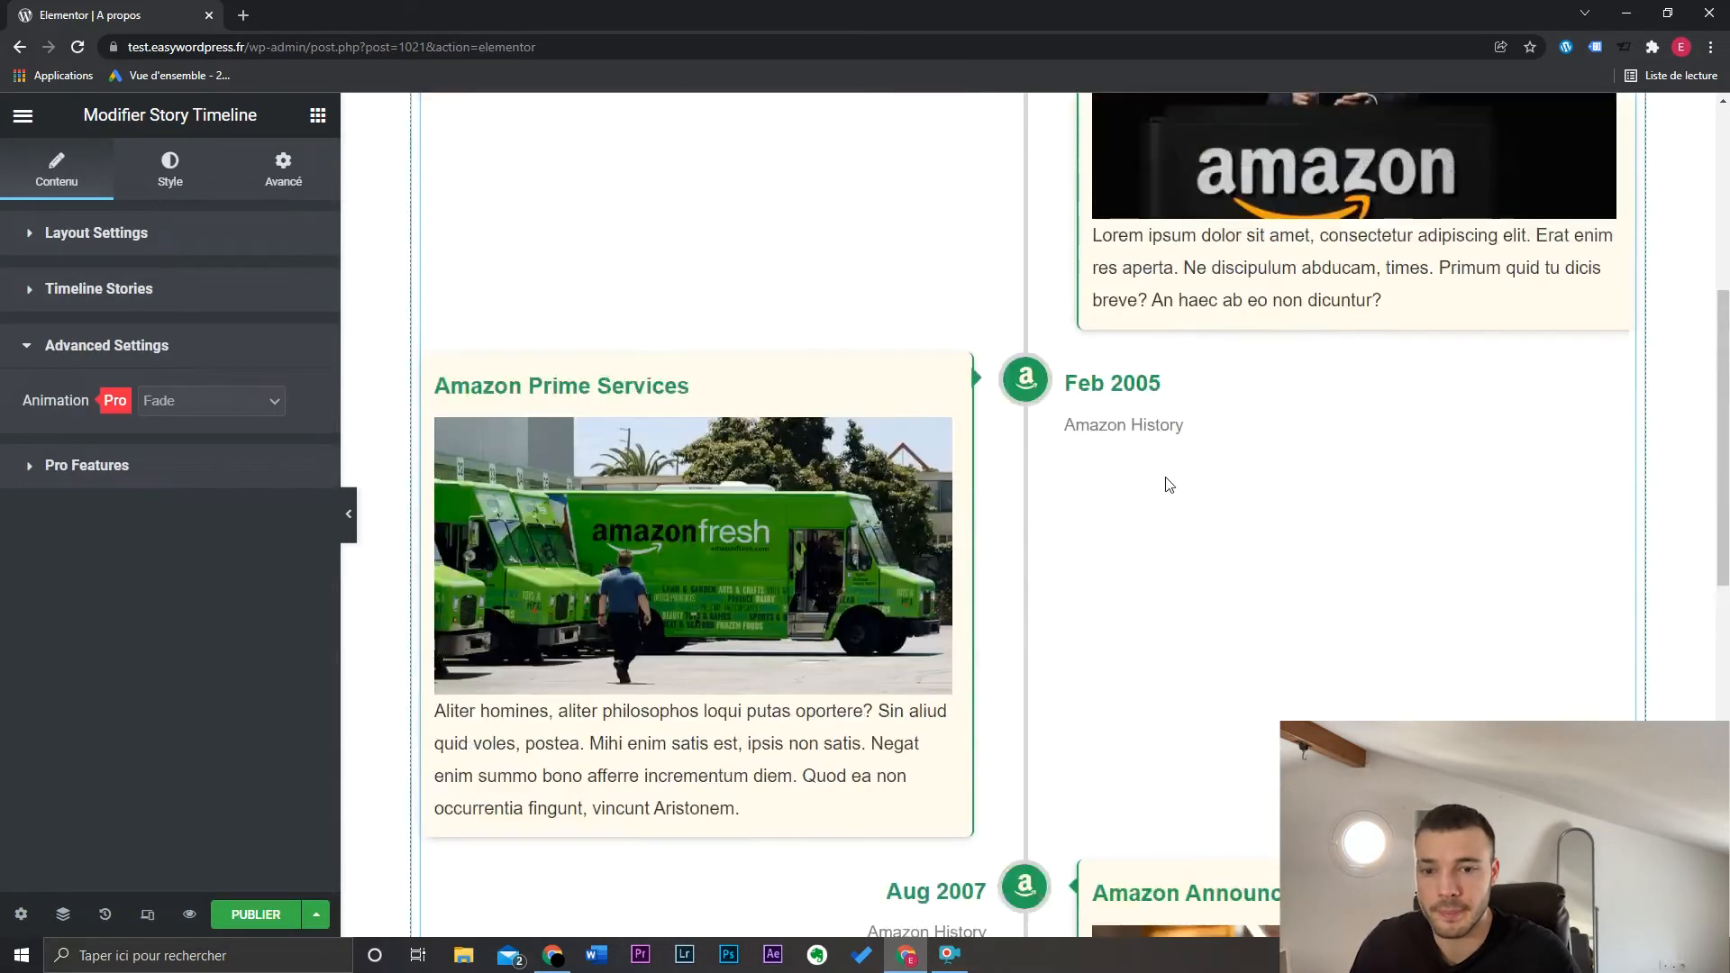
pyautogui.scroll(-3, 1447, 523)
pyautogui.scroll(4, 1446, 522)
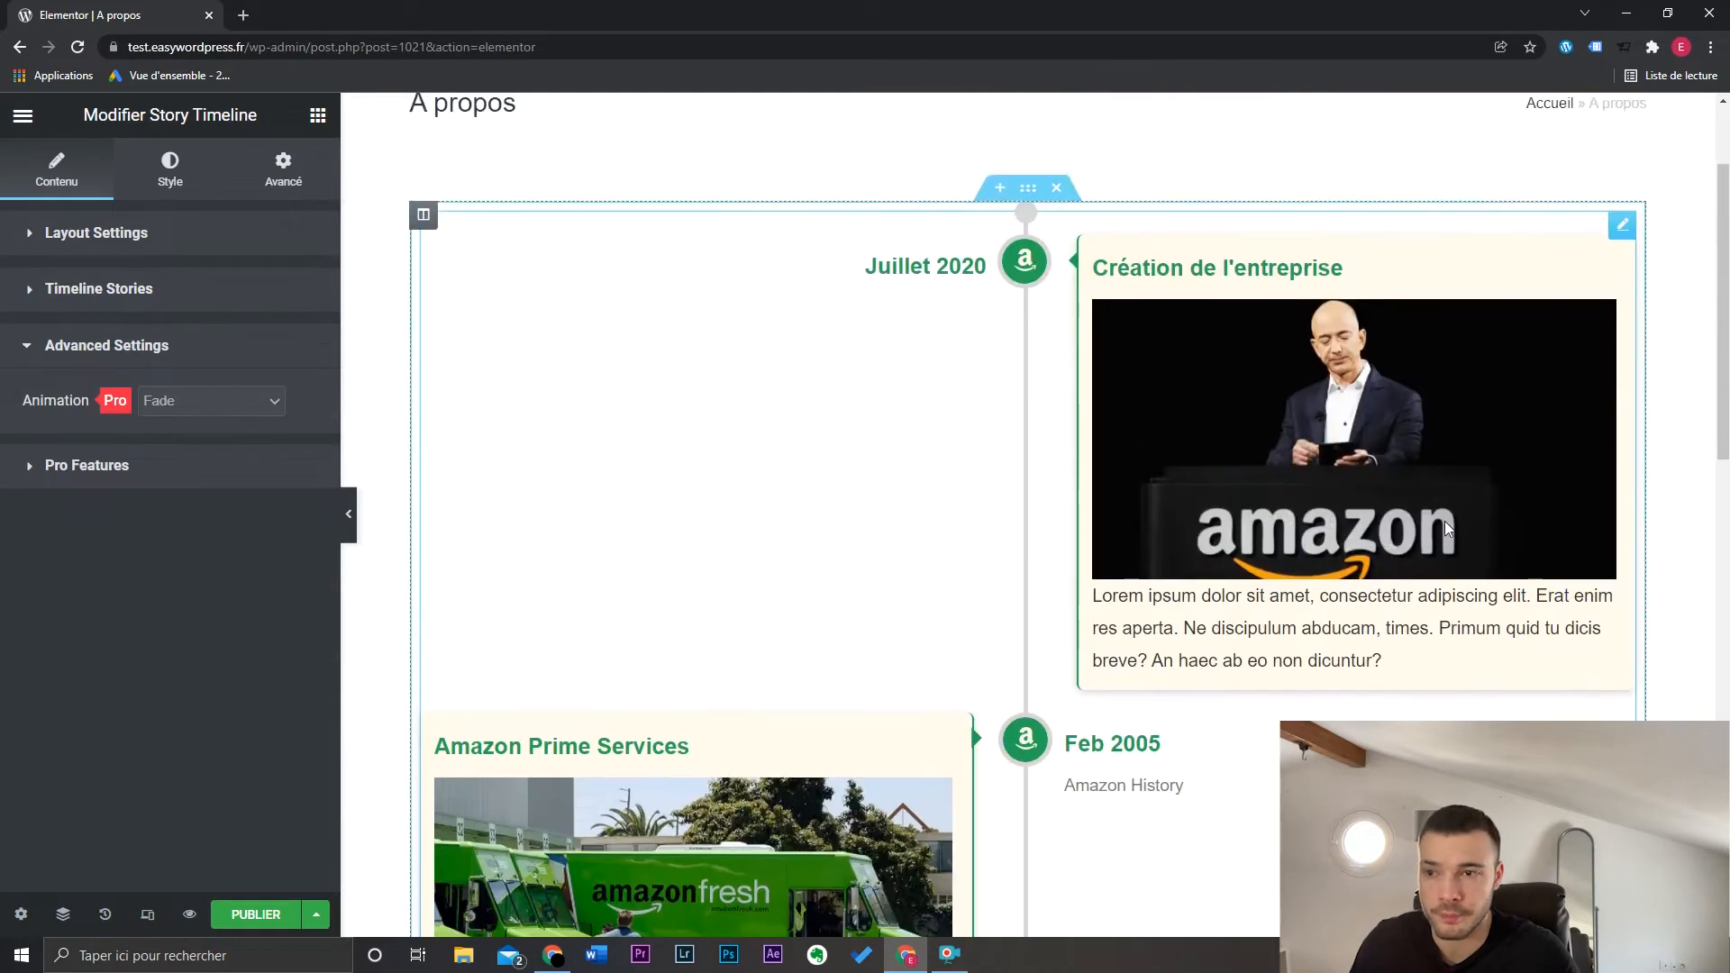
pyautogui.scroll(-3, 1445, 529)
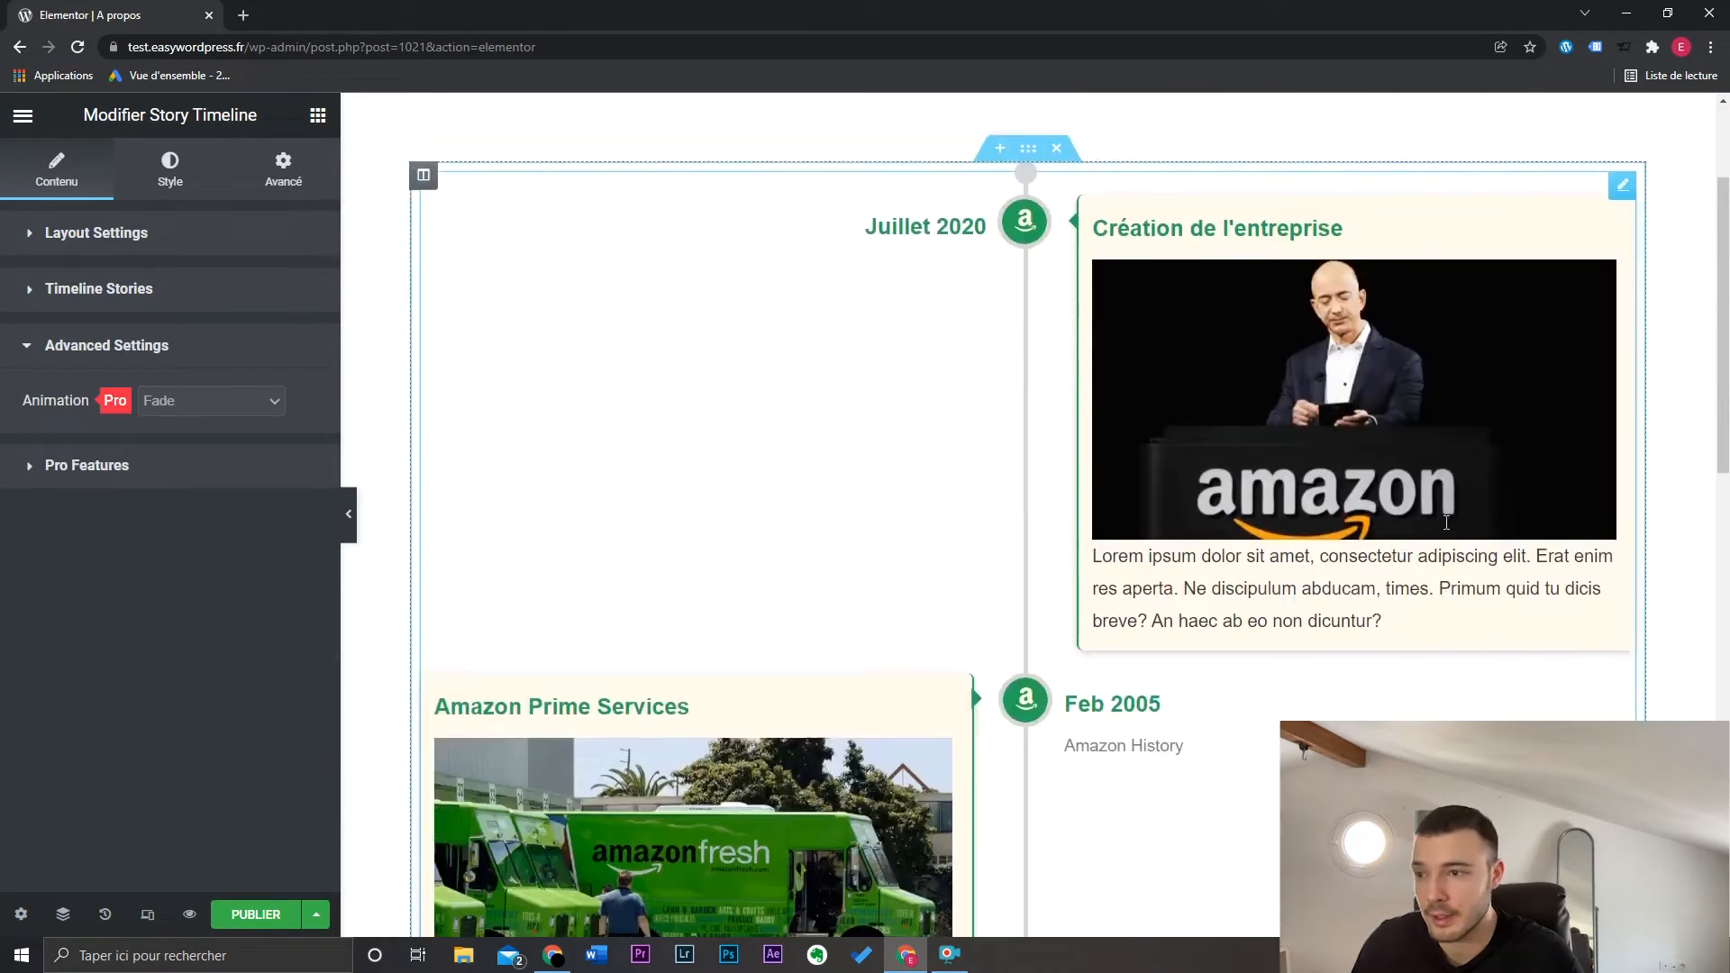
pyautogui.scroll(3, 1445, 529)
# Set the timeline's story title color to the light red #D75A5A in the style settings
pyautogui.click(166, 171)
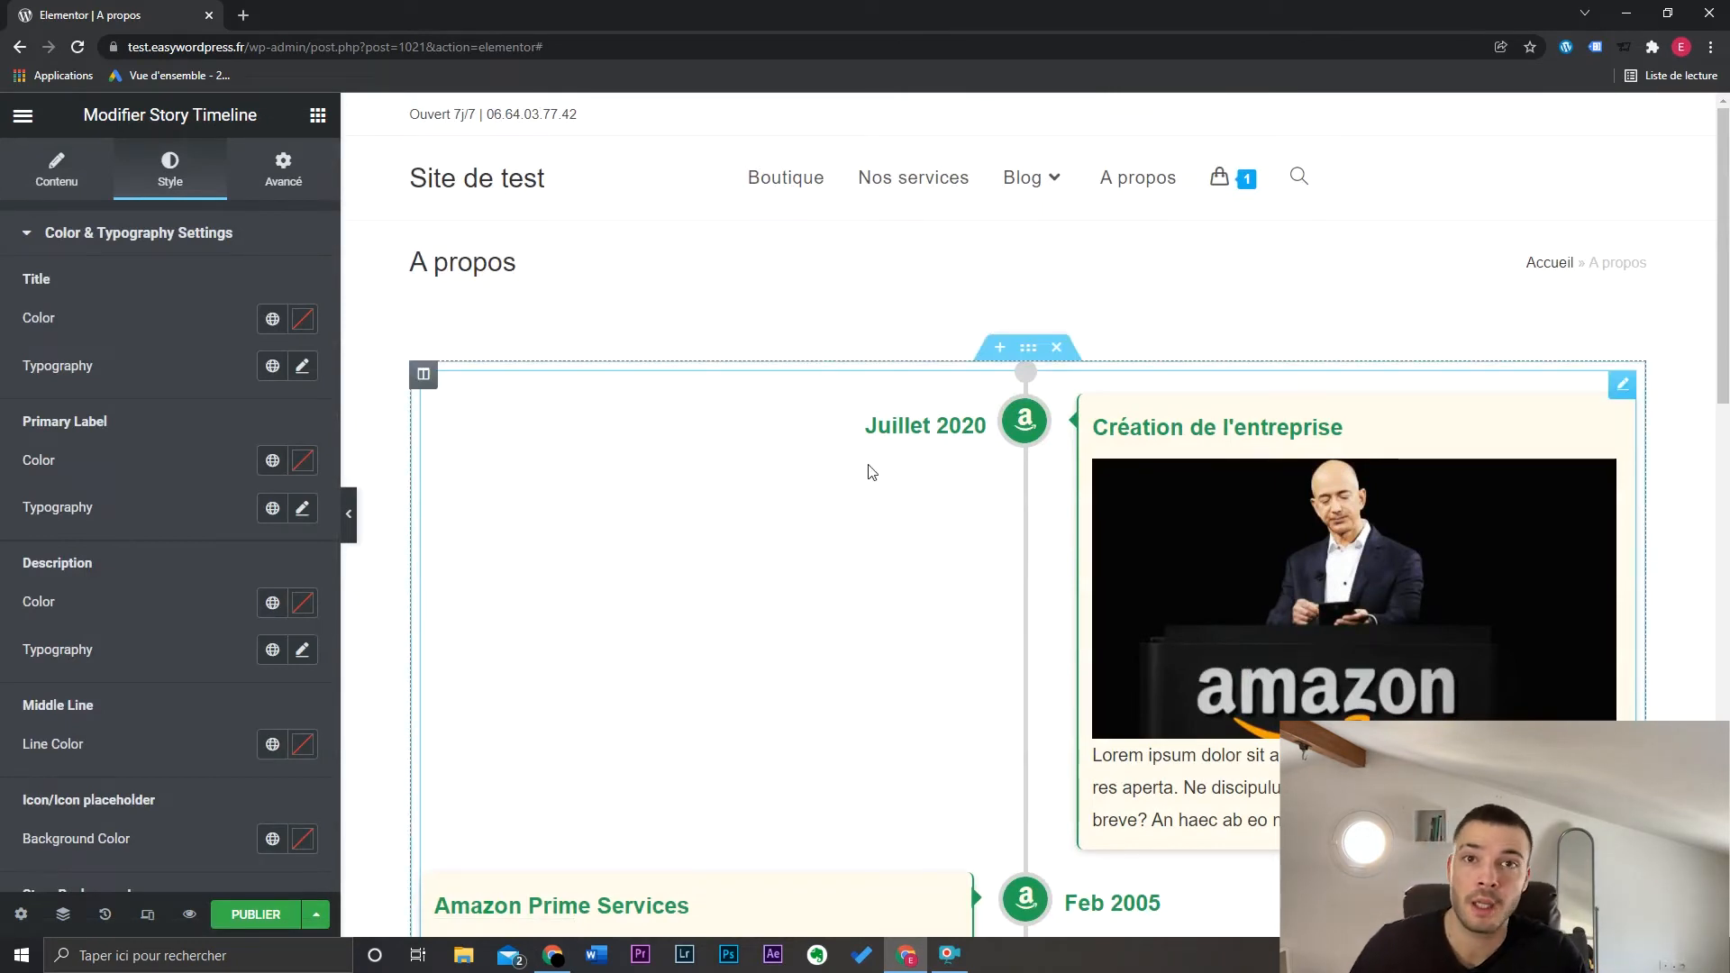
pyautogui.click(303, 319)
pyautogui.moveTo(232, 494); pyautogui.dragTo(192, 431)
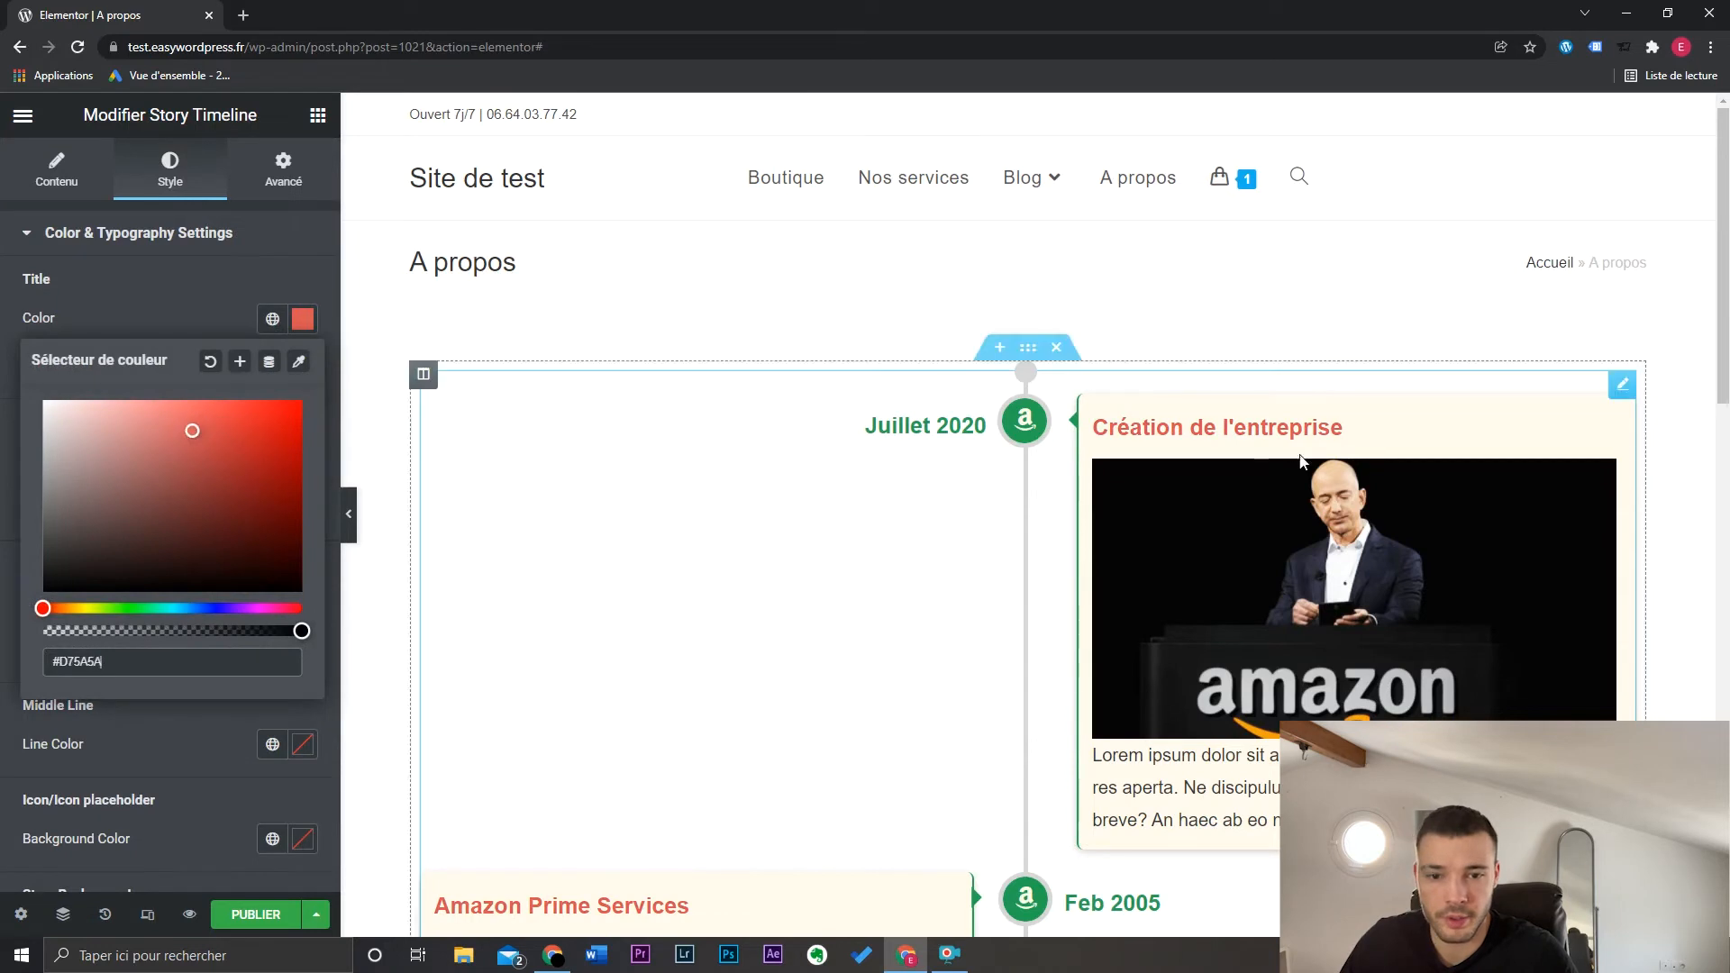
pyautogui.click(301, 322)
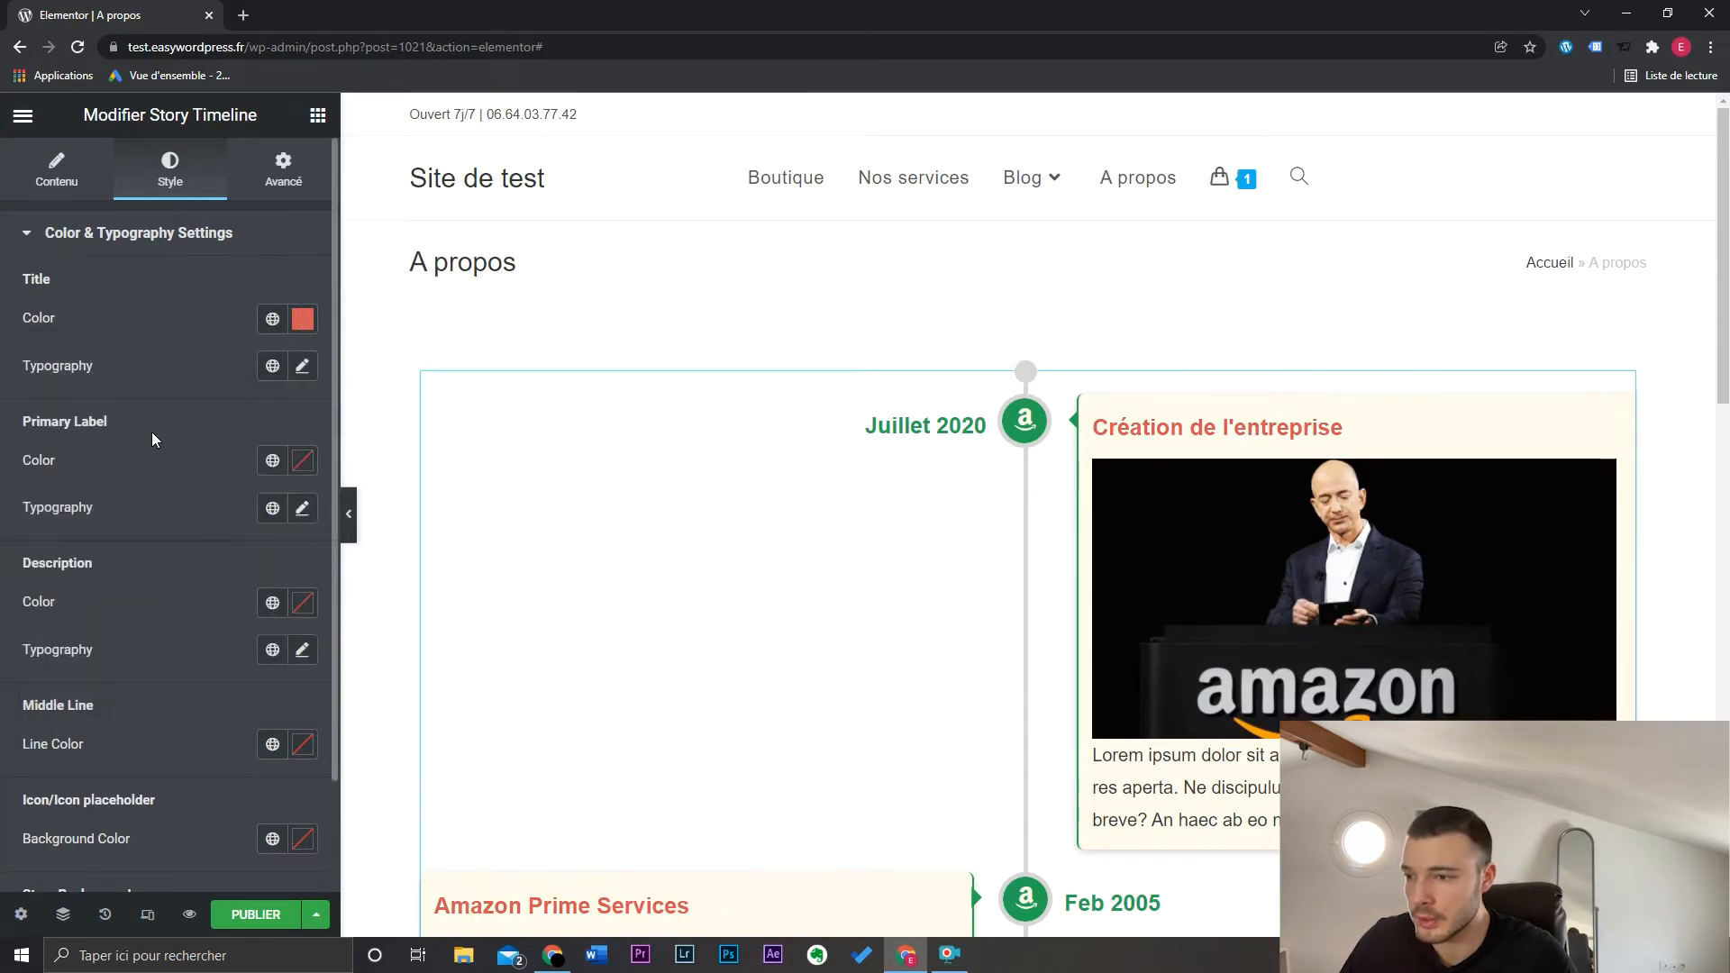
# Set the primary label color to #BF4040 and its typography transformation to Majuscule
pyautogui.click(304, 462)
pyautogui.moveTo(217, 645); pyautogui.dragTo(214, 591)
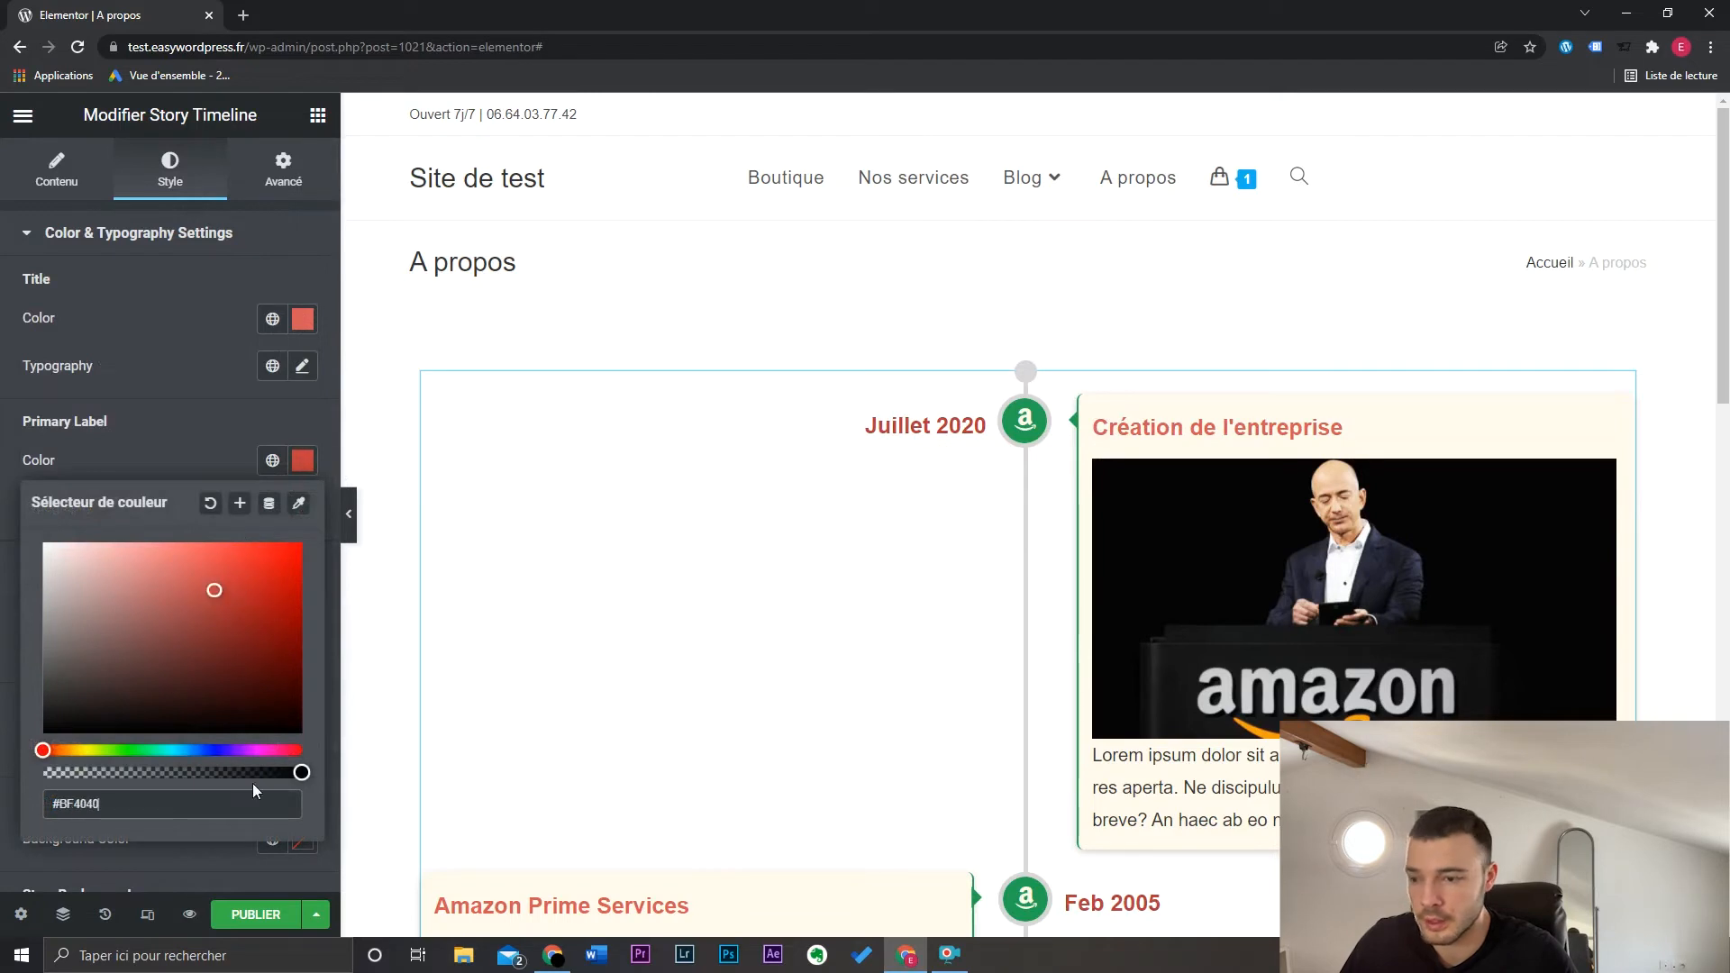
pyautogui.click(304, 464)
pyautogui.click(302, 509)
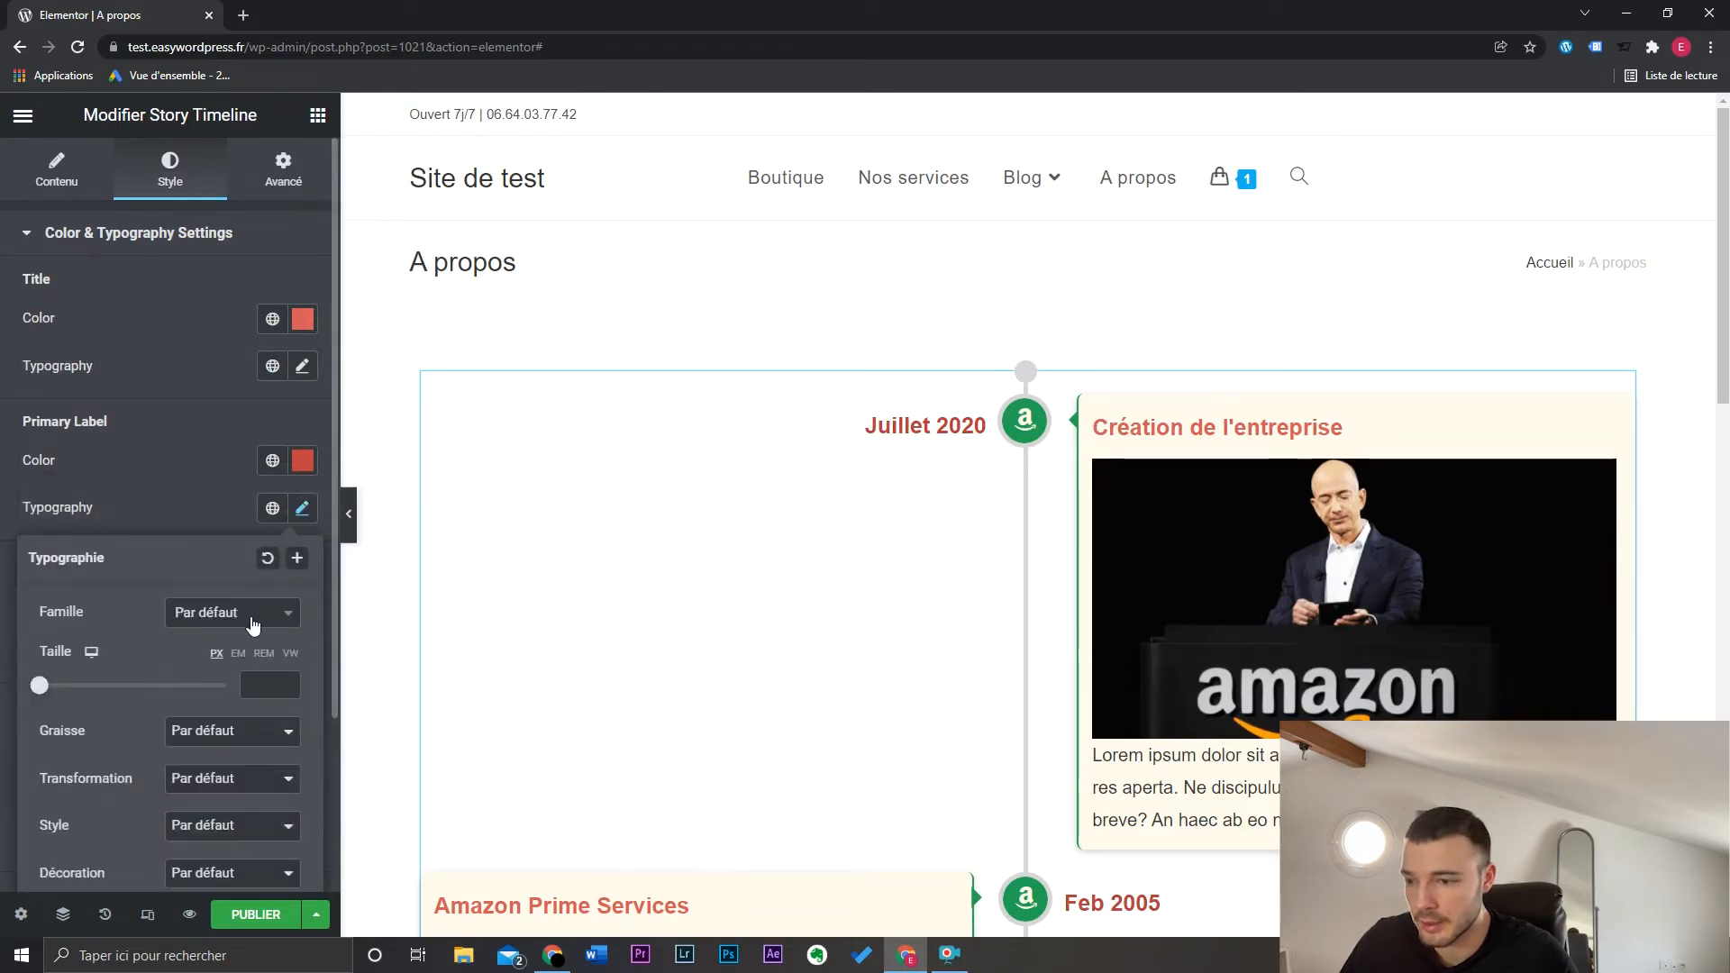
pyautogui.click(236, 780)
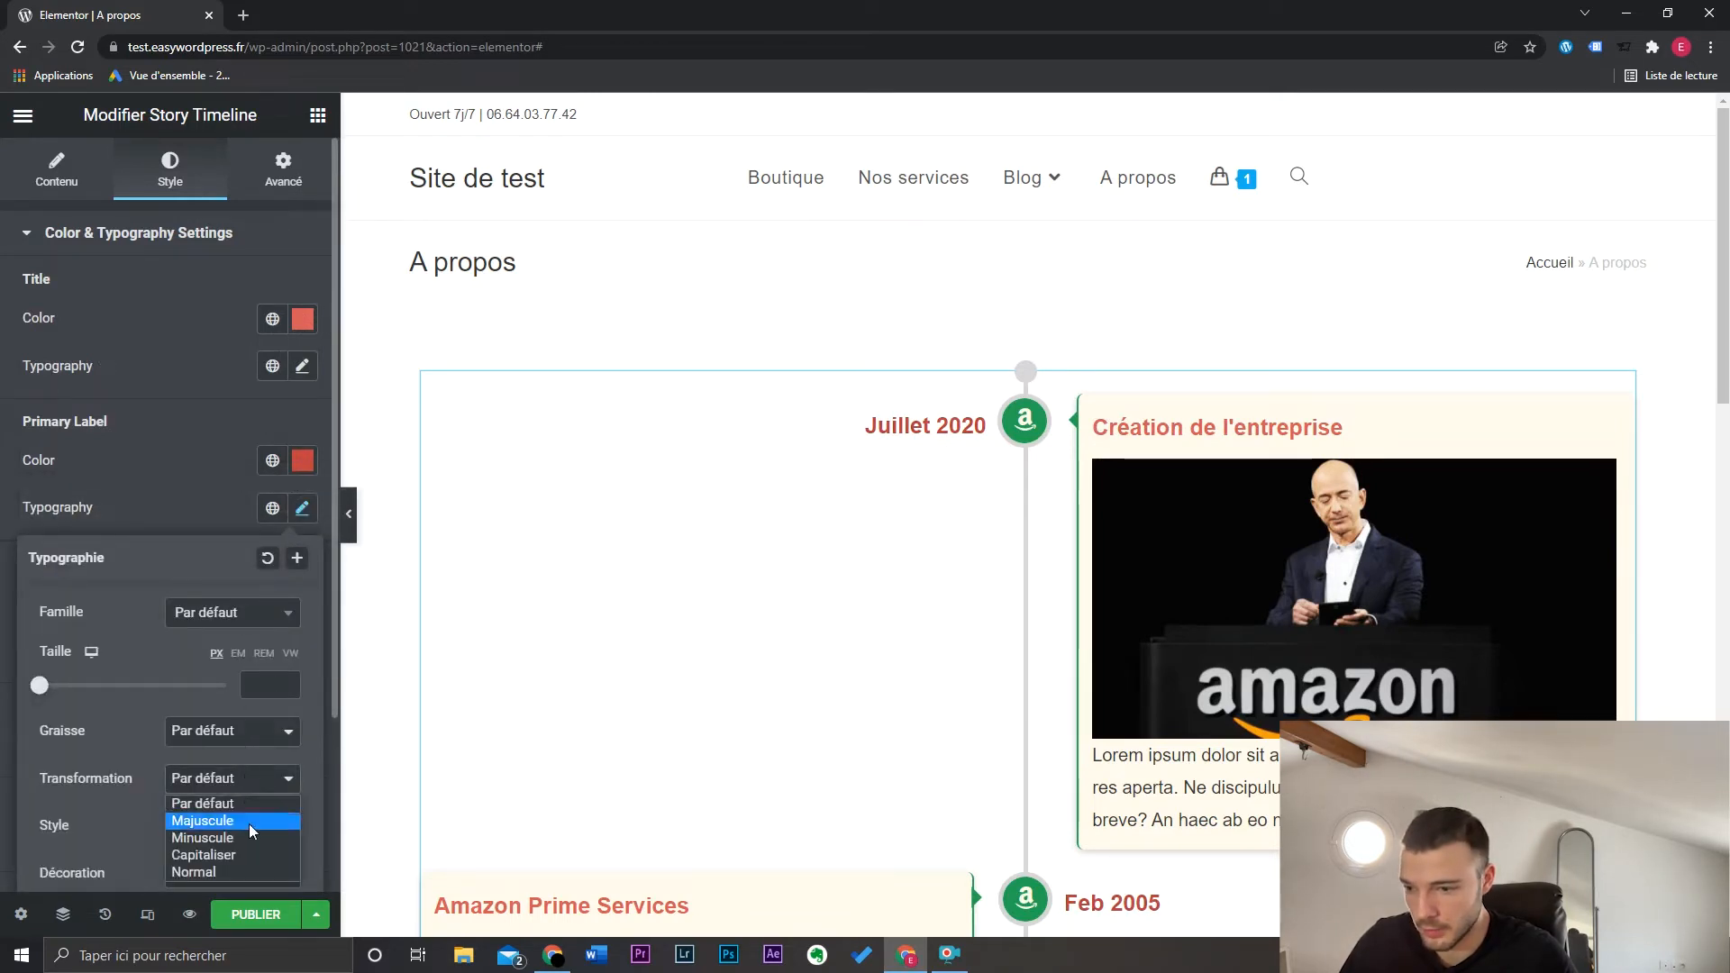
pyautogui.click(249, 822)
pyautogui.click(302, 508)
# Set the timeline's middle line color to the red #C51B1B
pyautogui.scroll(-2, 180, 541)
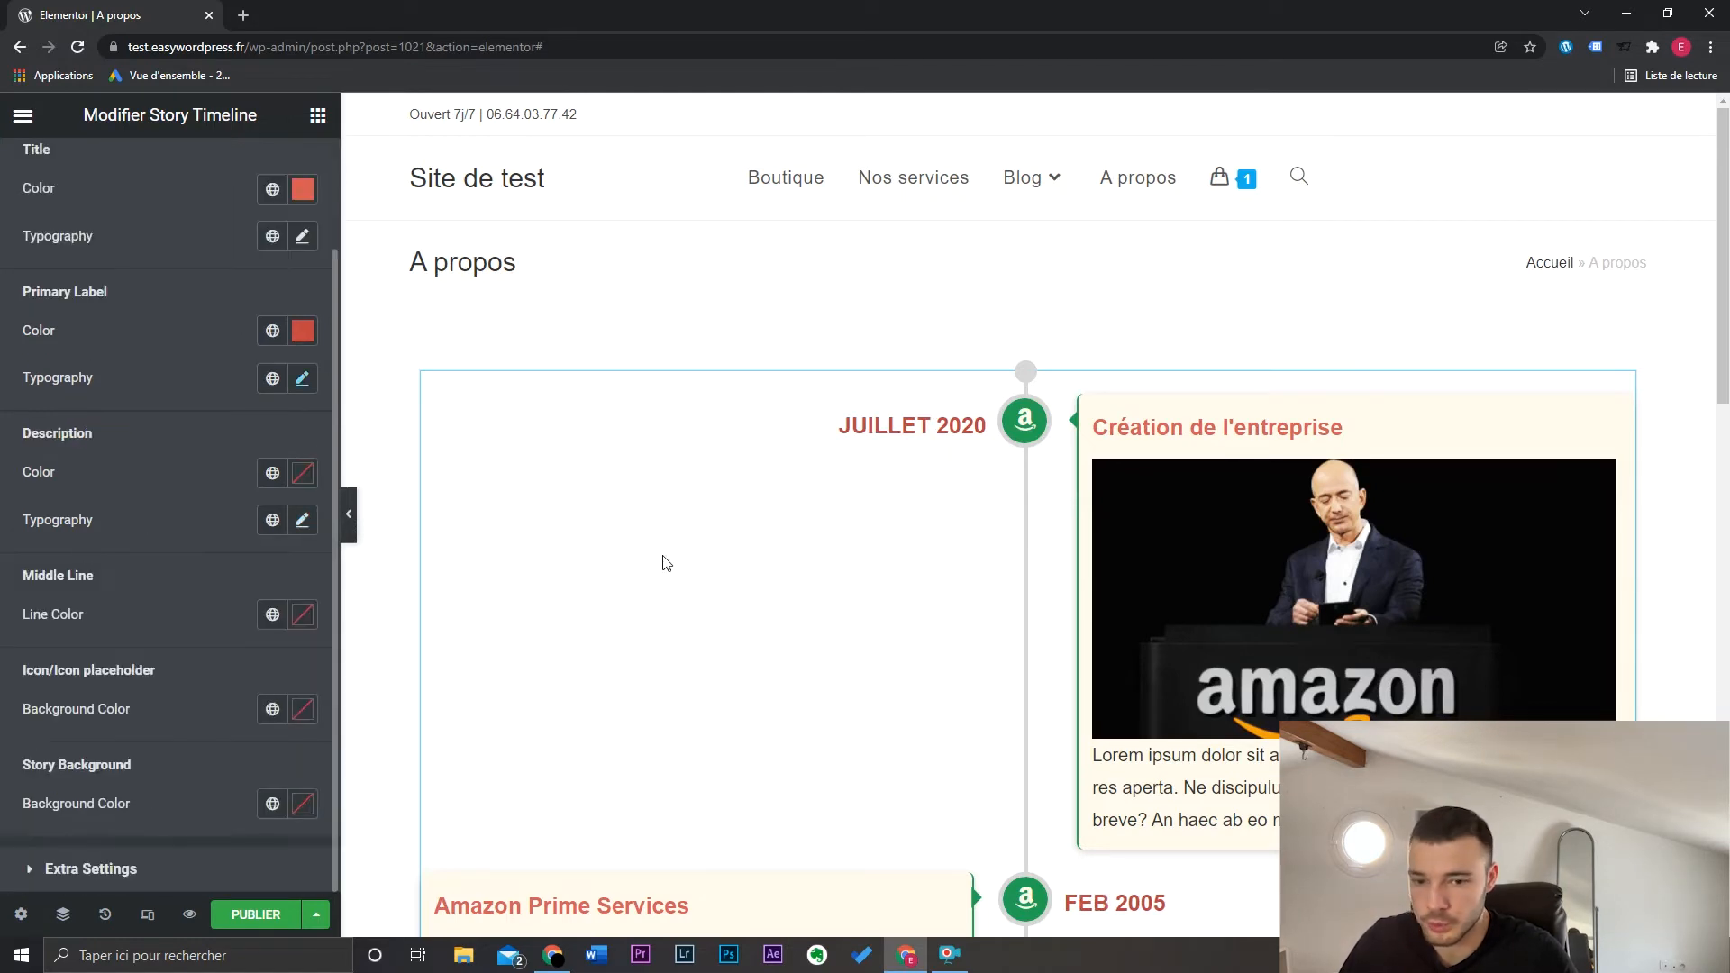
pyautogui.scroll(-1, 901, 577)
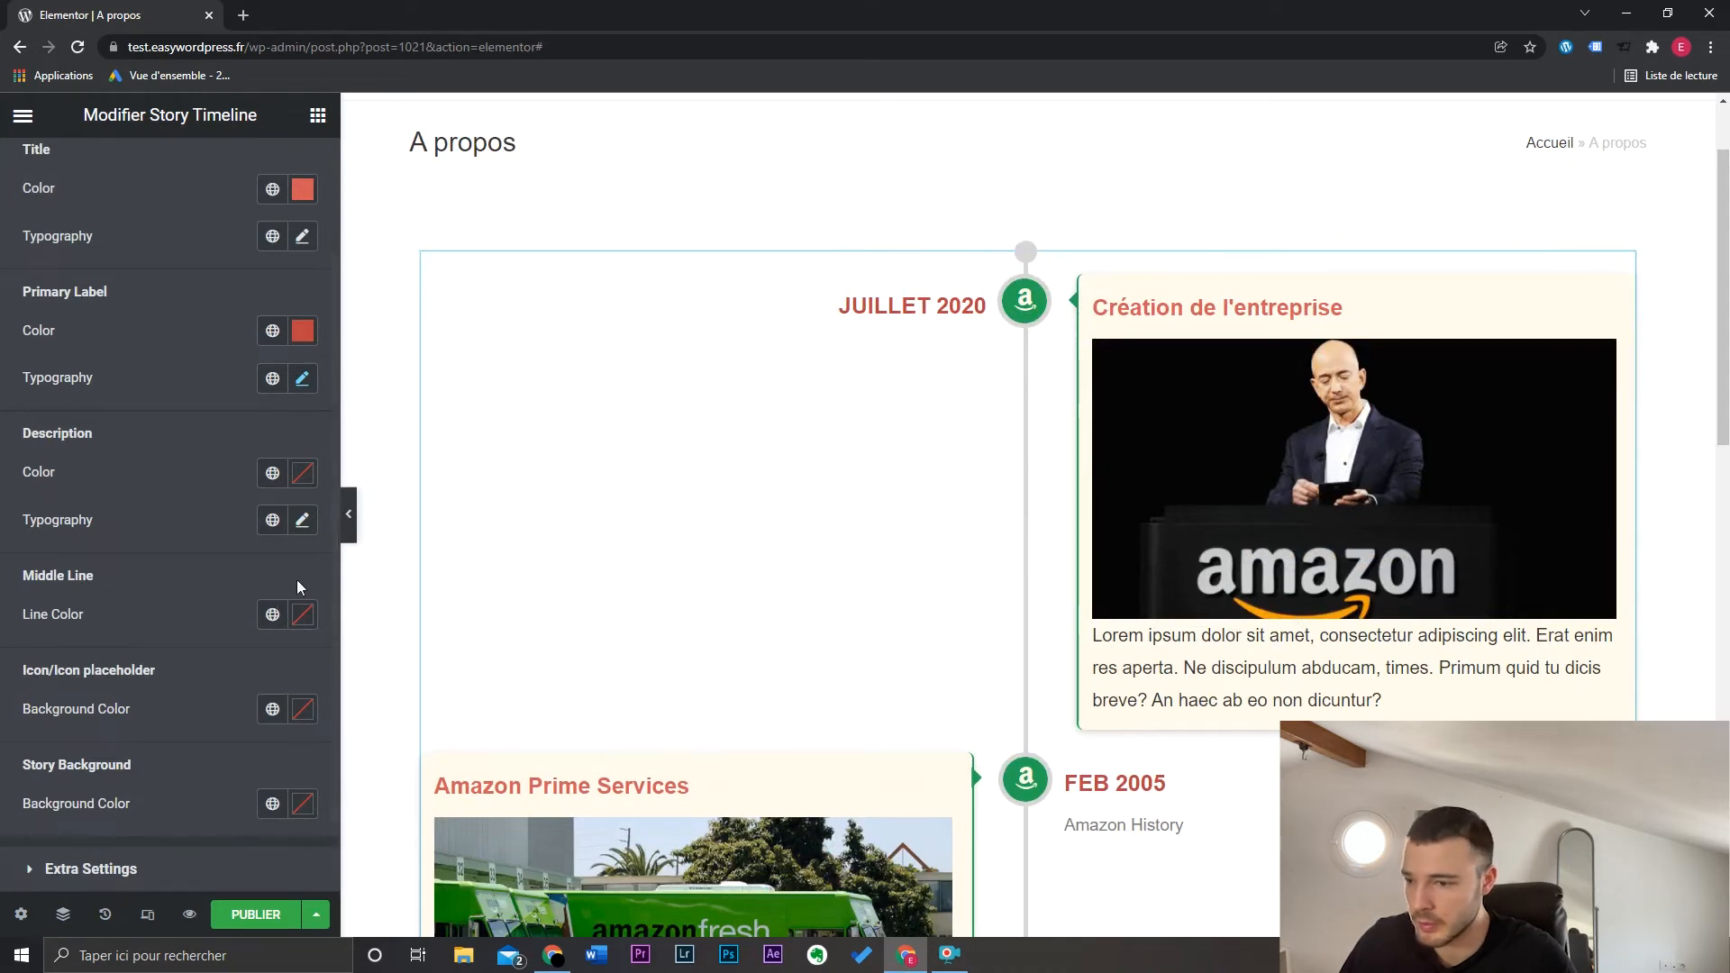
pyautogui.click(295, 615)
pyautogui.moveTo(278, 340)
pyautogui.mouseDown()
pyautogui.moveTo(224, 359)
pyautogui.moveTo(269, 343)
pyautogui.mouseUp()
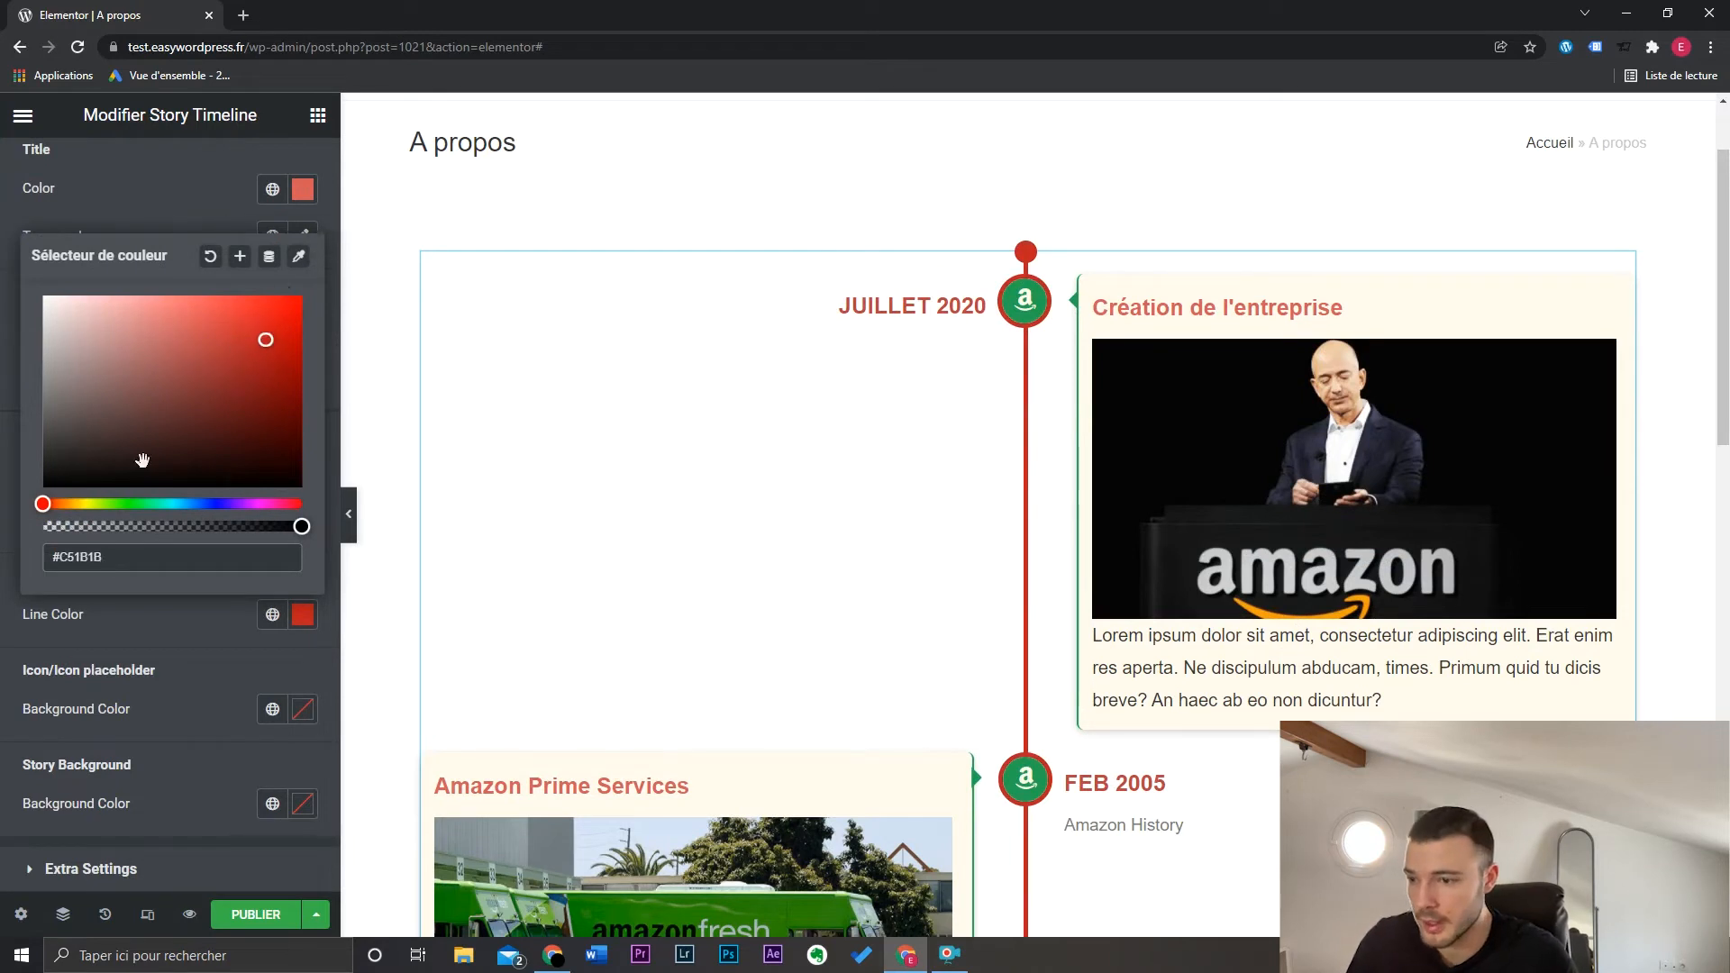
pyautogui.click(224, 691)
# Set the background color of the timeline's icon placeholders to a dark red
pyautogui.click(304, 717)
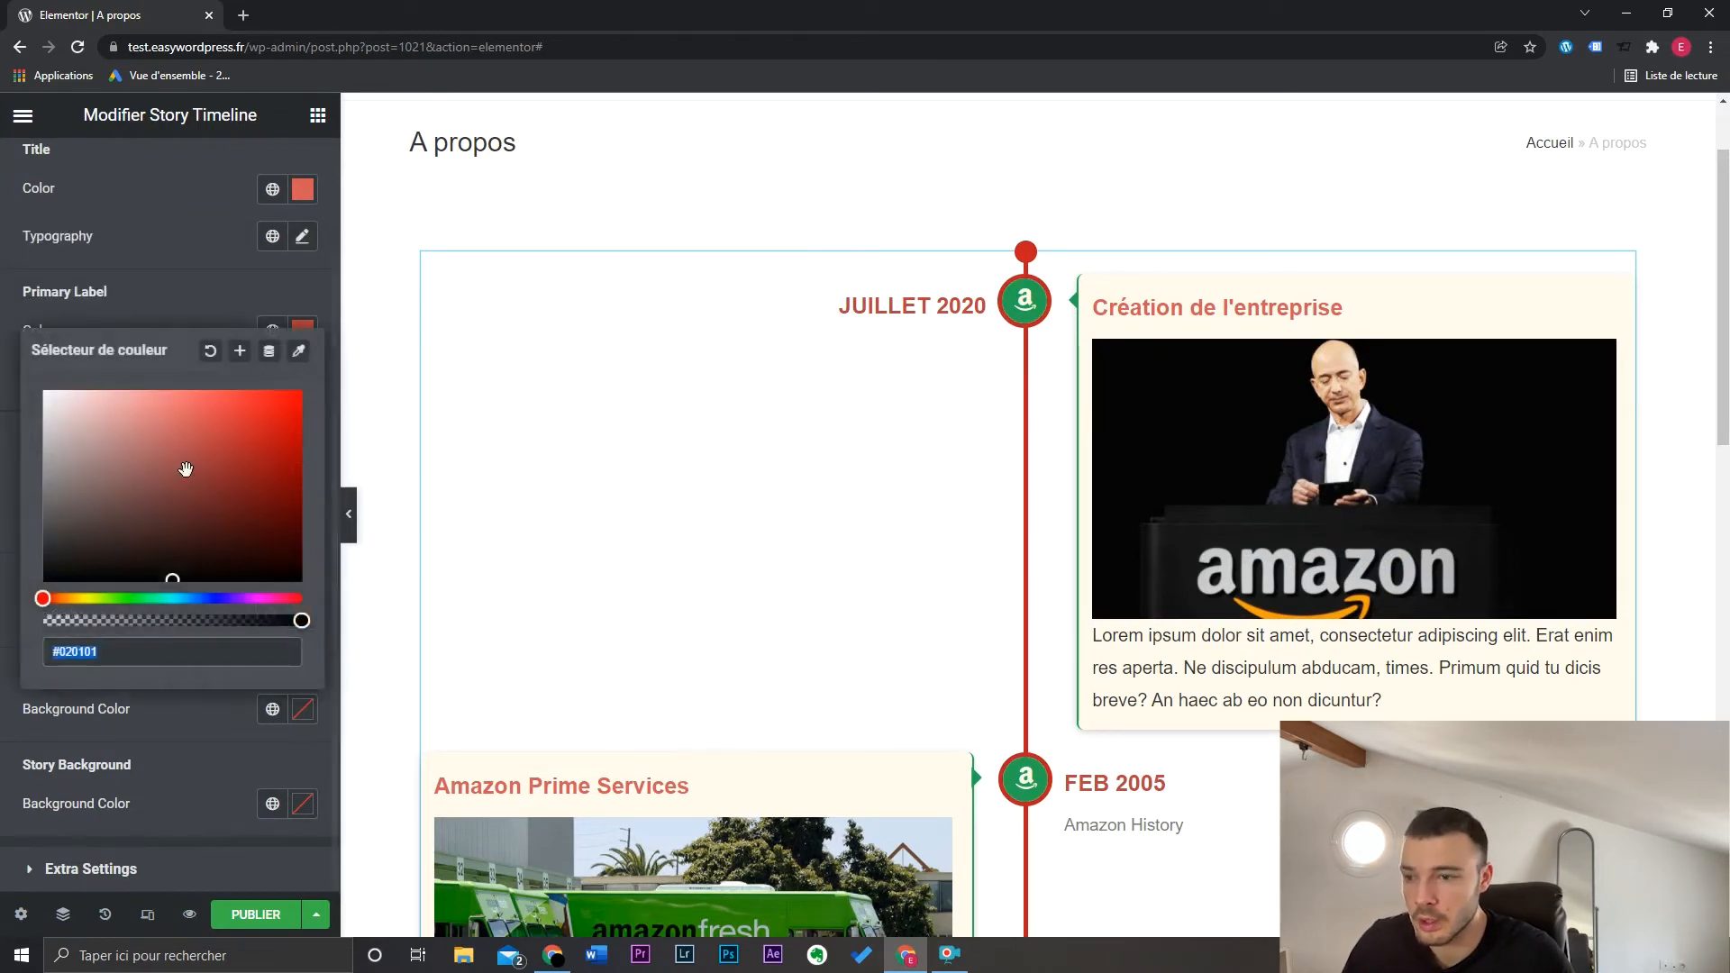
pyautogui.click(217, 490)
pyautogui.click(231, 708)
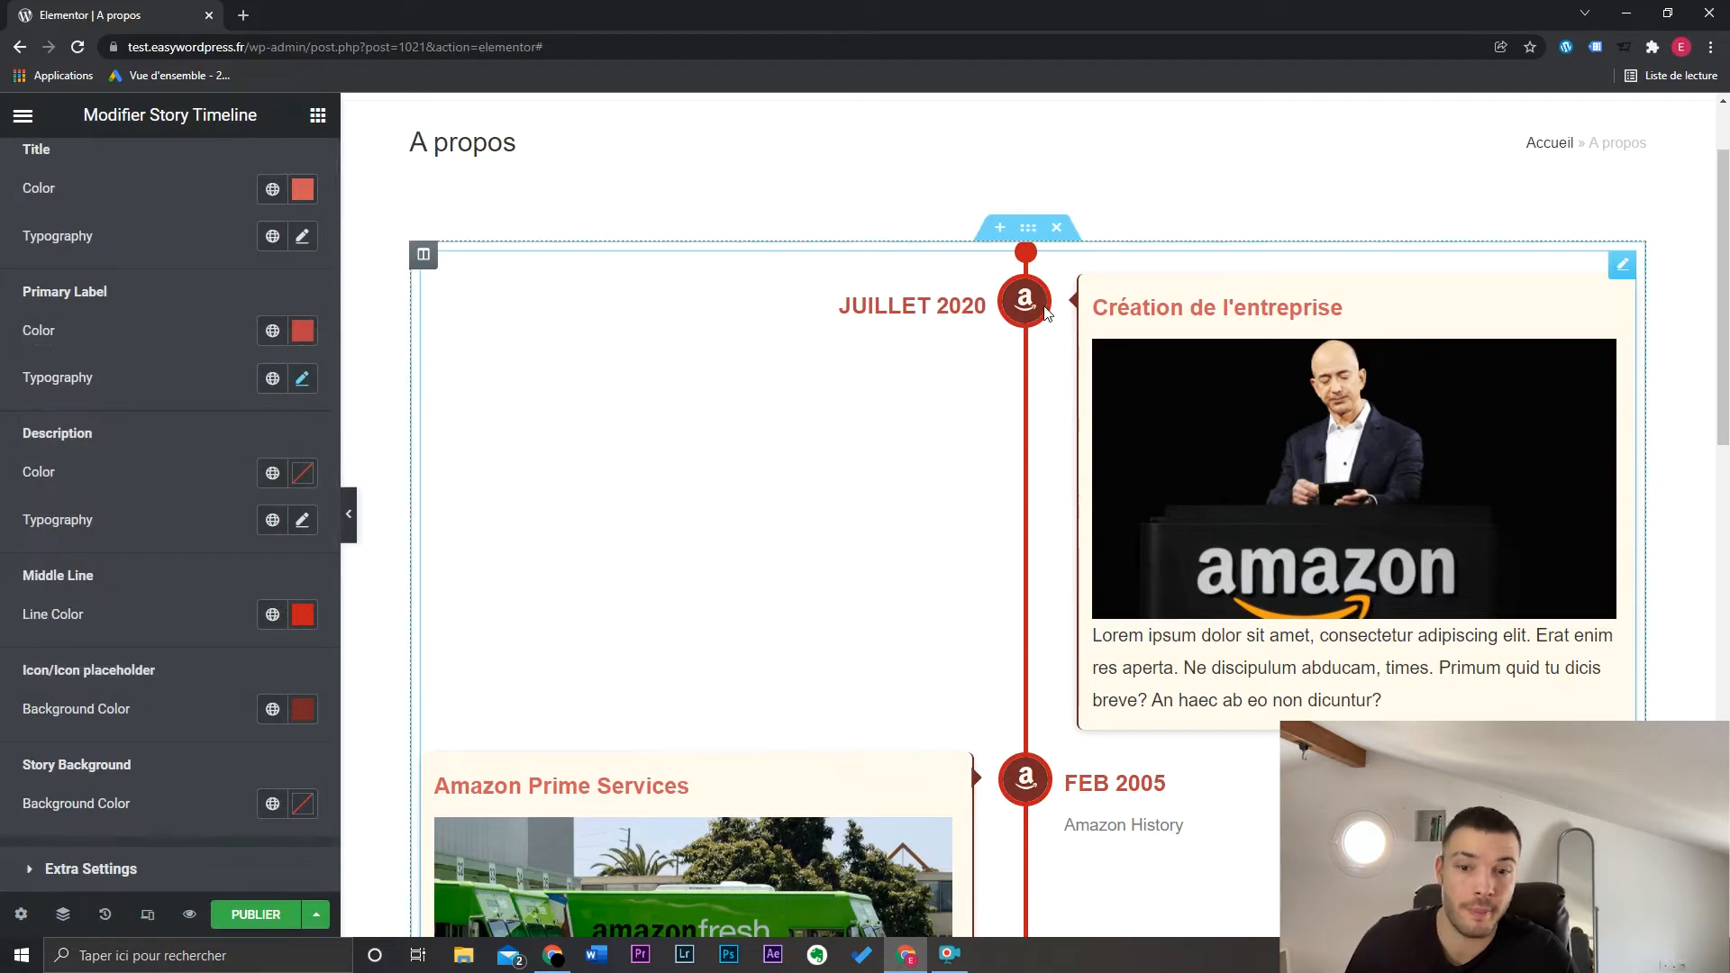
# Show the middle line label on the "Création de l'entreprise" story and set its text to "2020"
pyautogui.scroll(2, 185, 507)
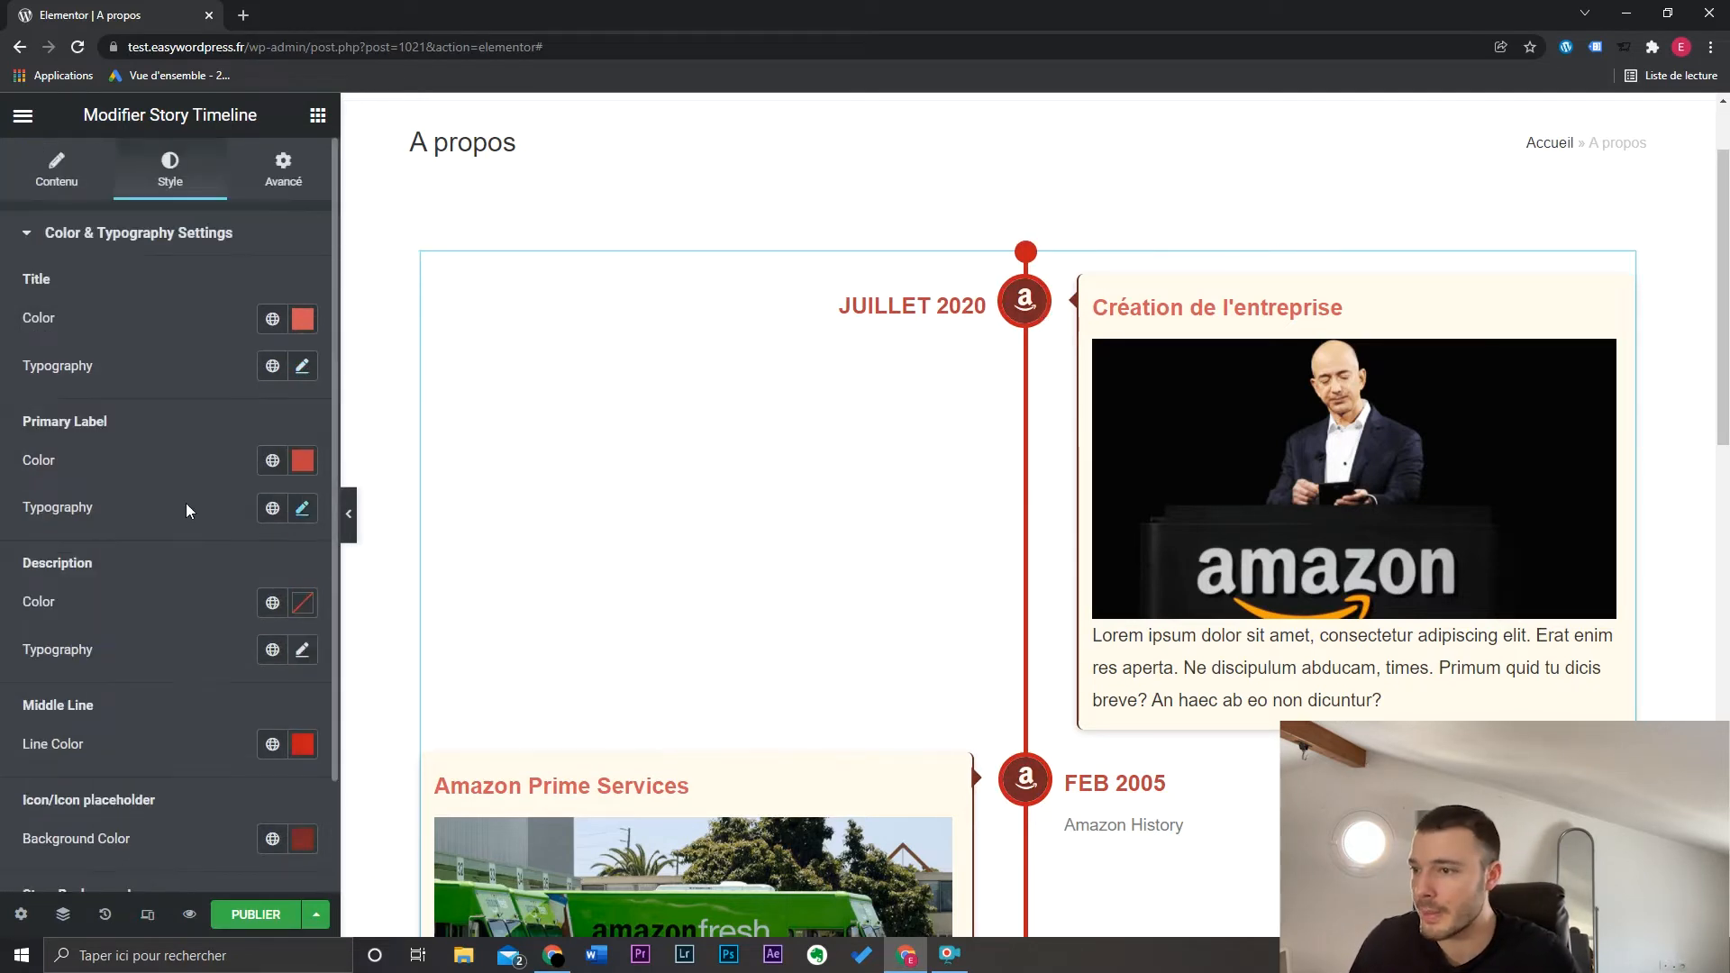
pyautogui.click(61, 177)
pyautogui.click(147, 401)
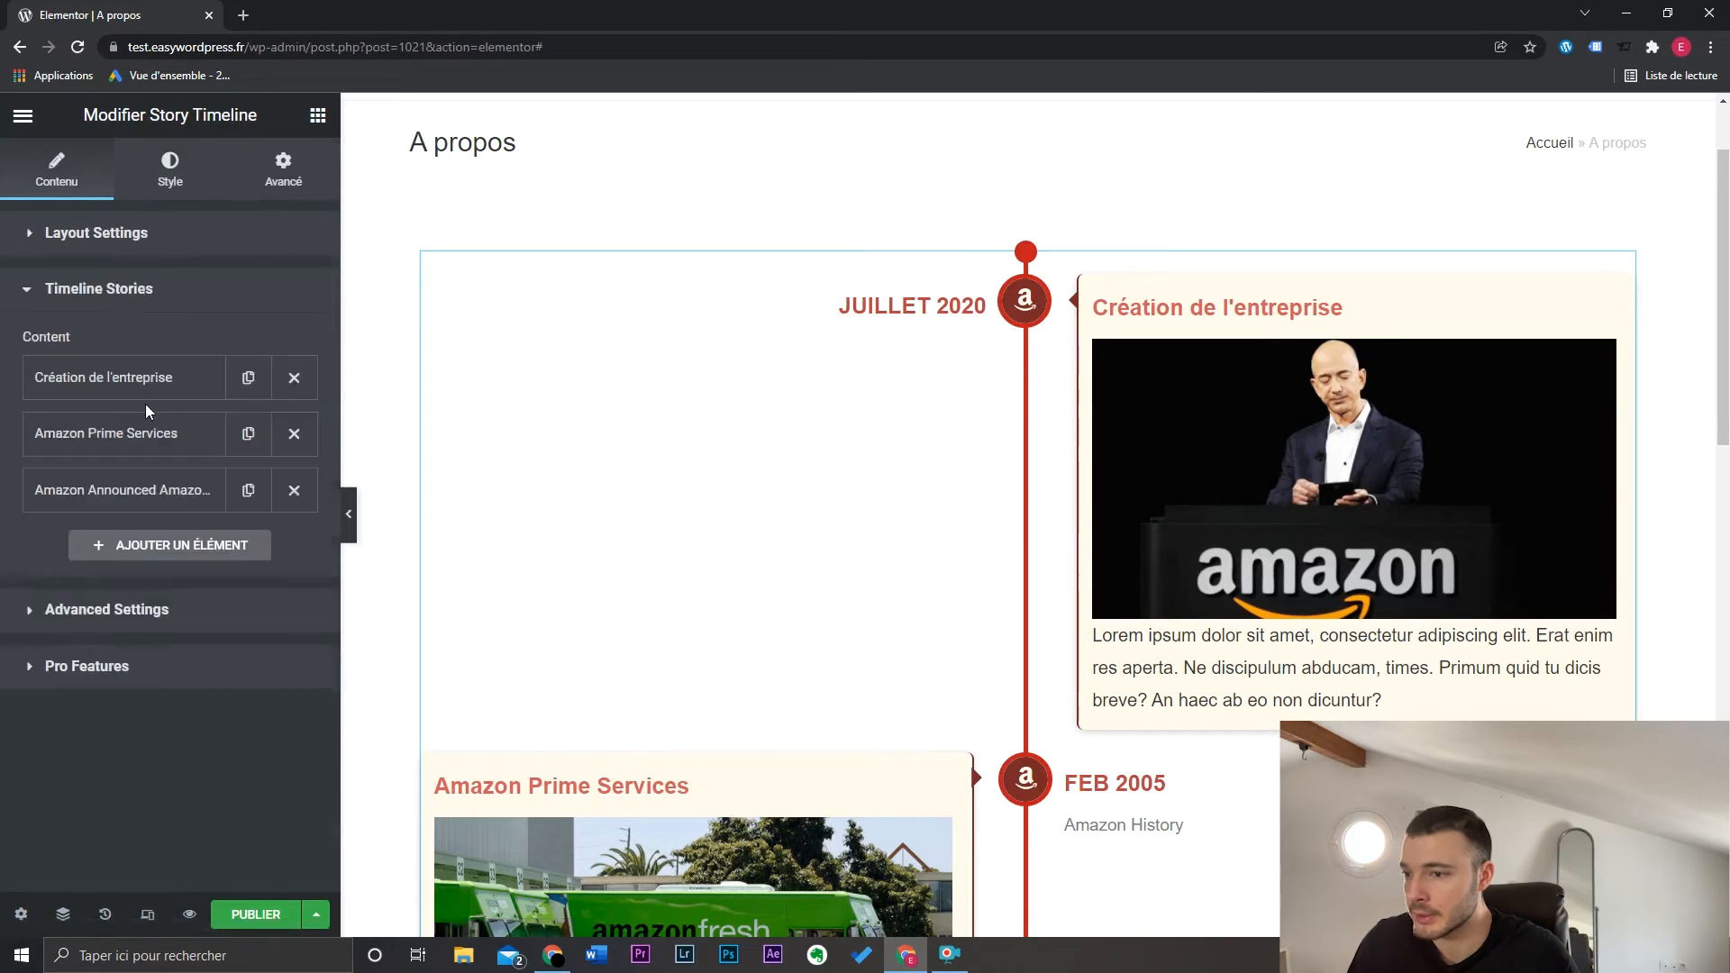
pyautogui.click(147, 386)
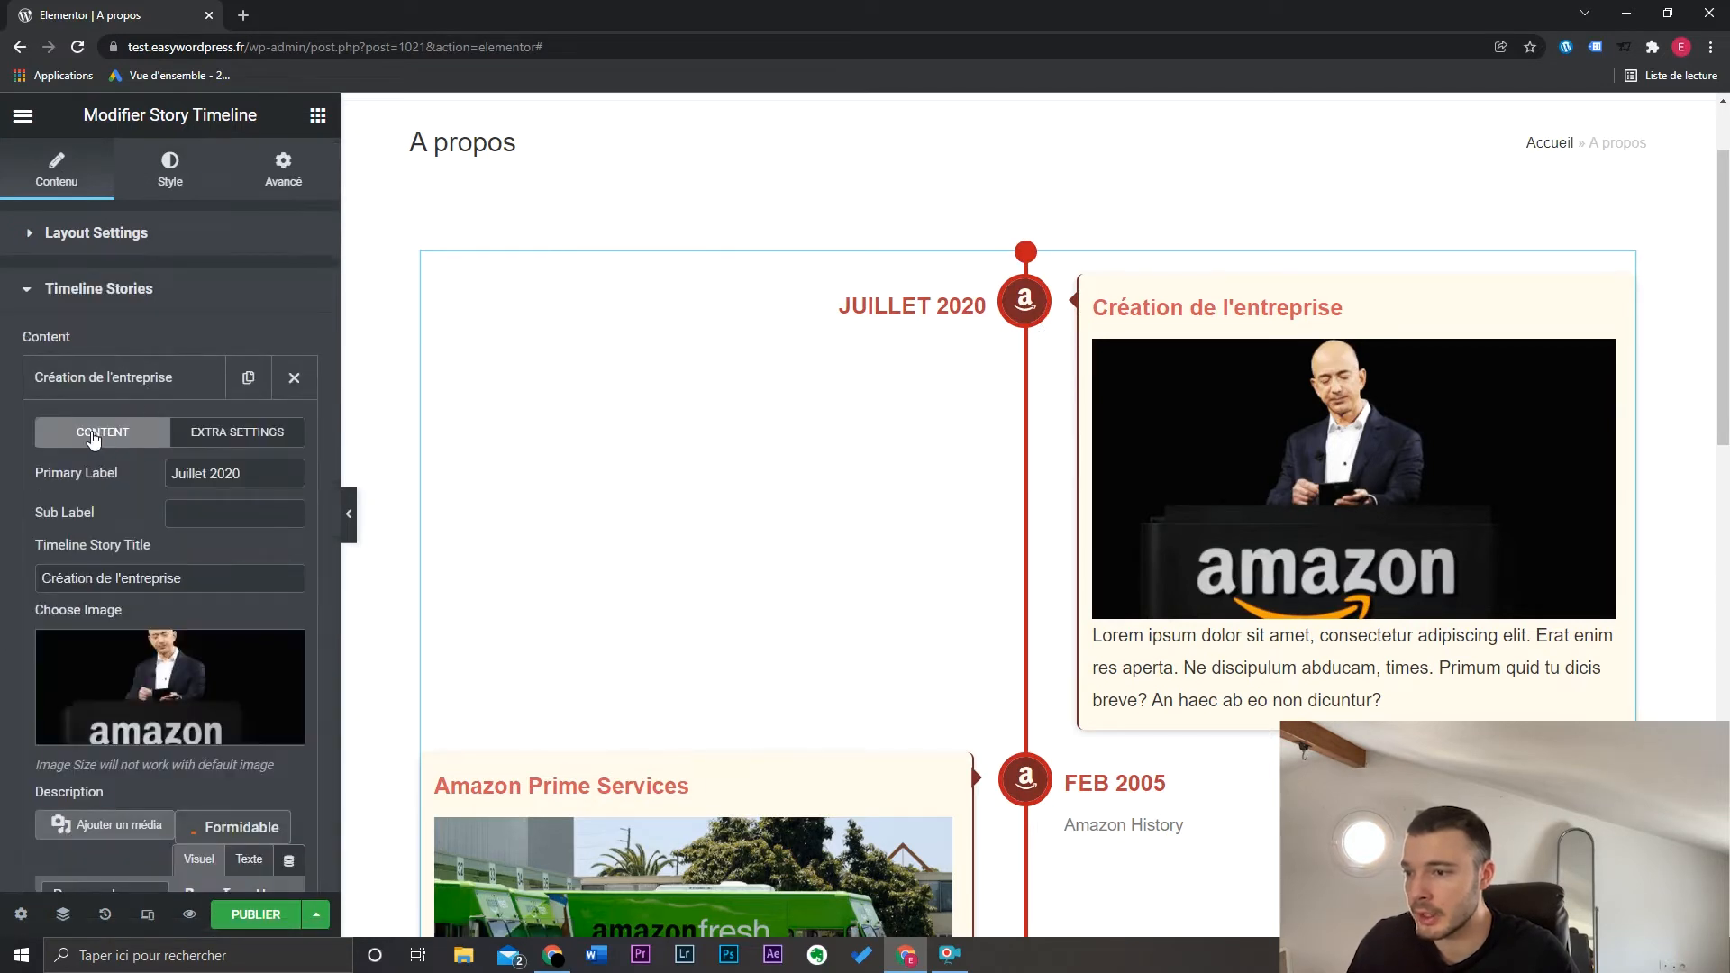
pyautogui.click(263, 434)
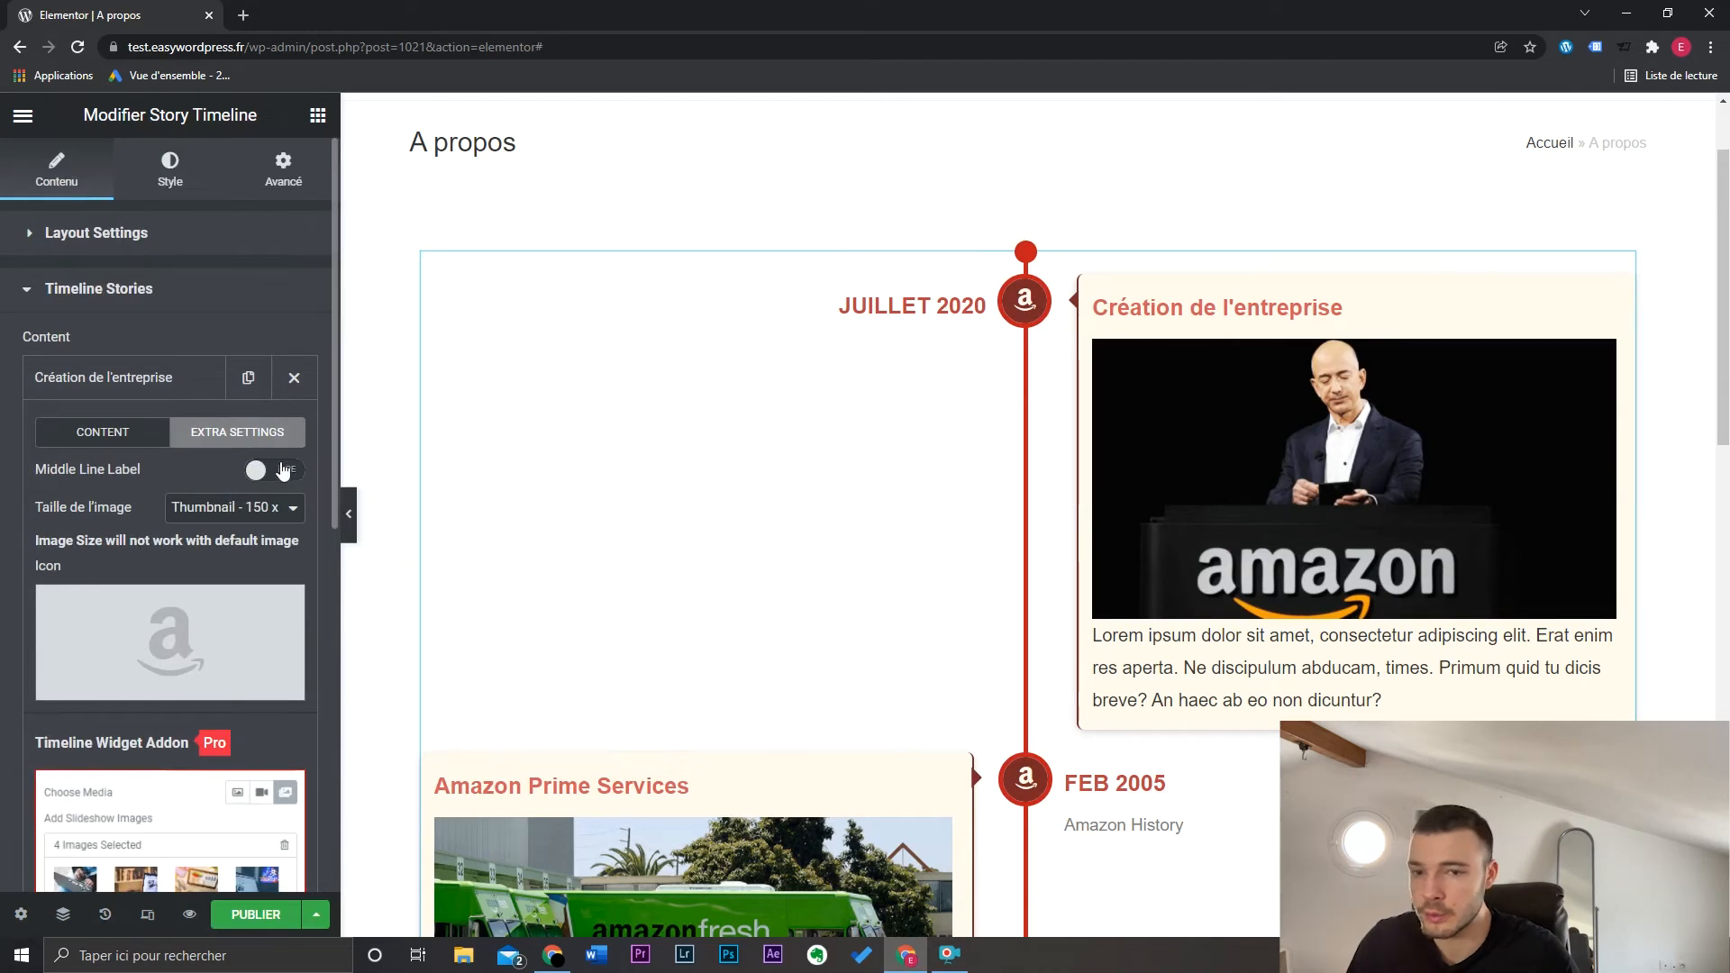
pyautogui.click(282, 471)
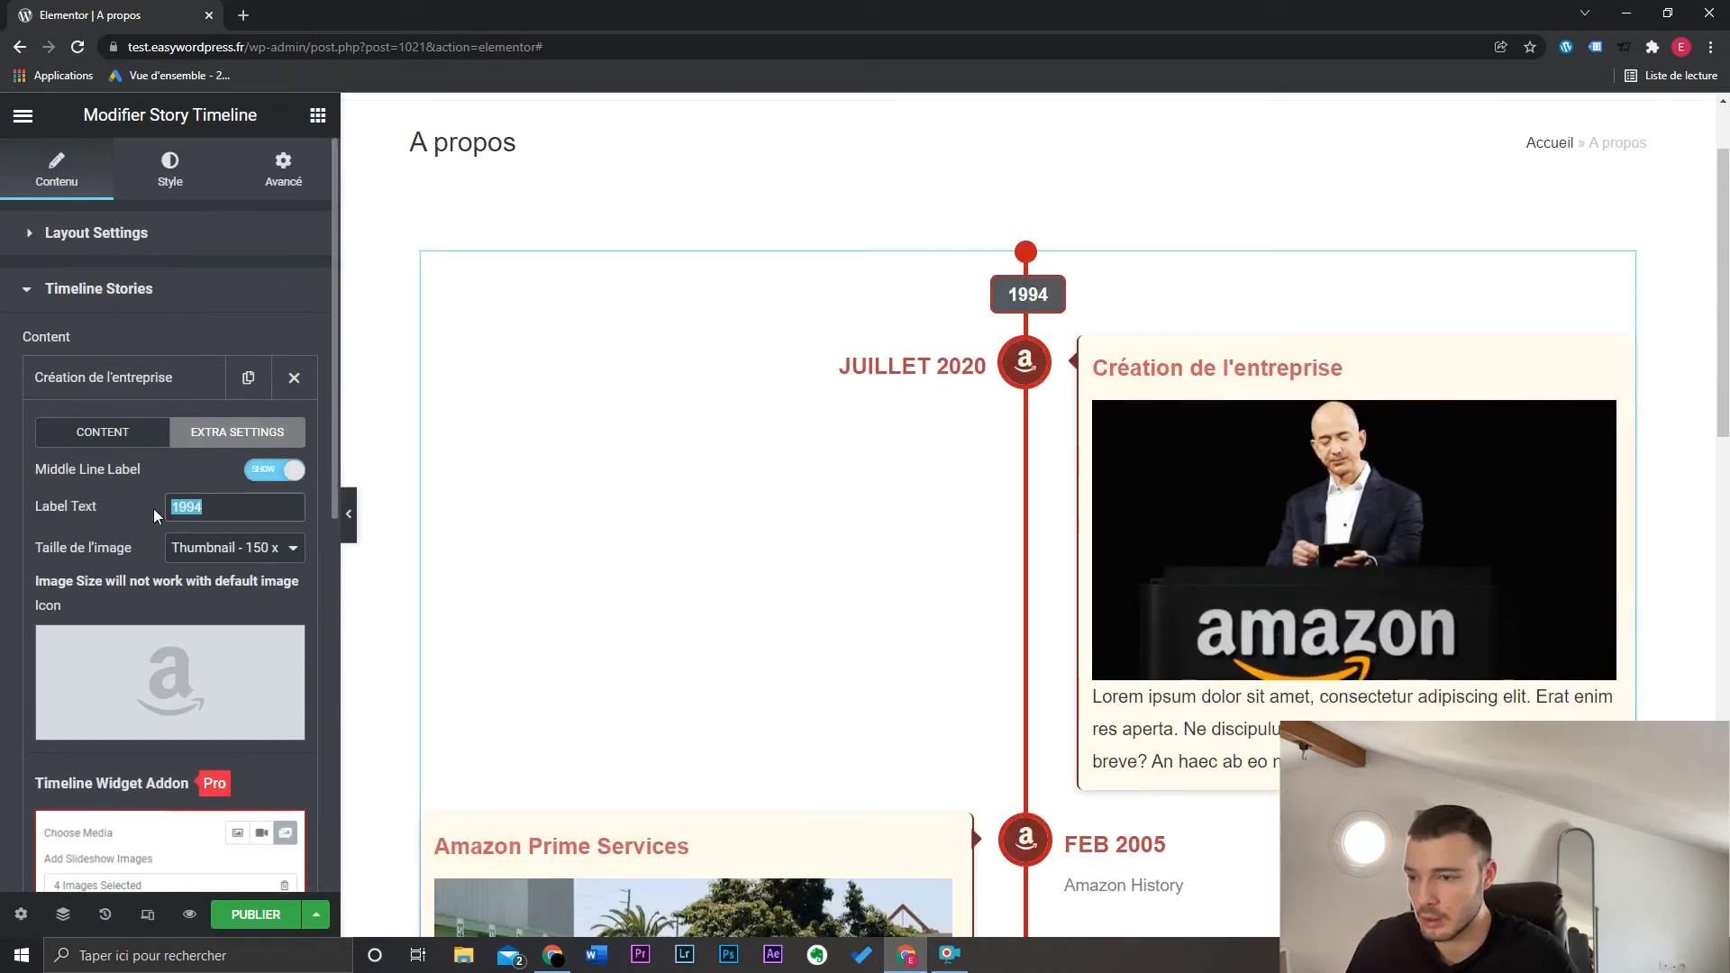
pyautogui.write('2020')
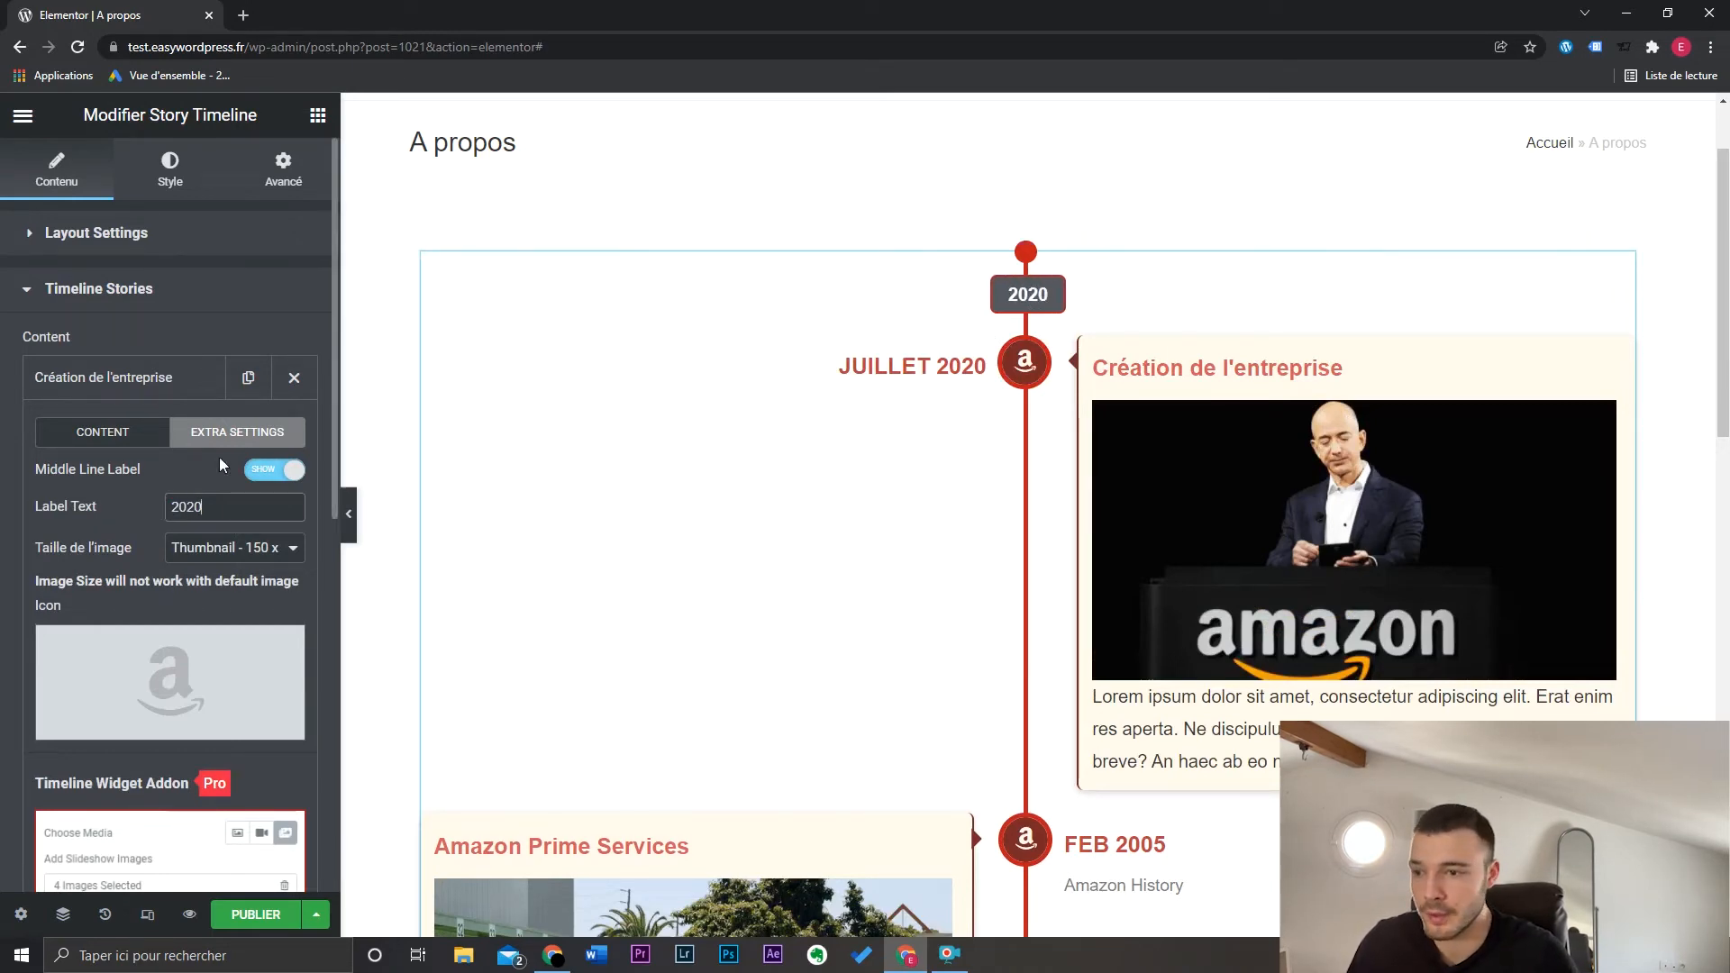
pyautogui.click(154, 379)
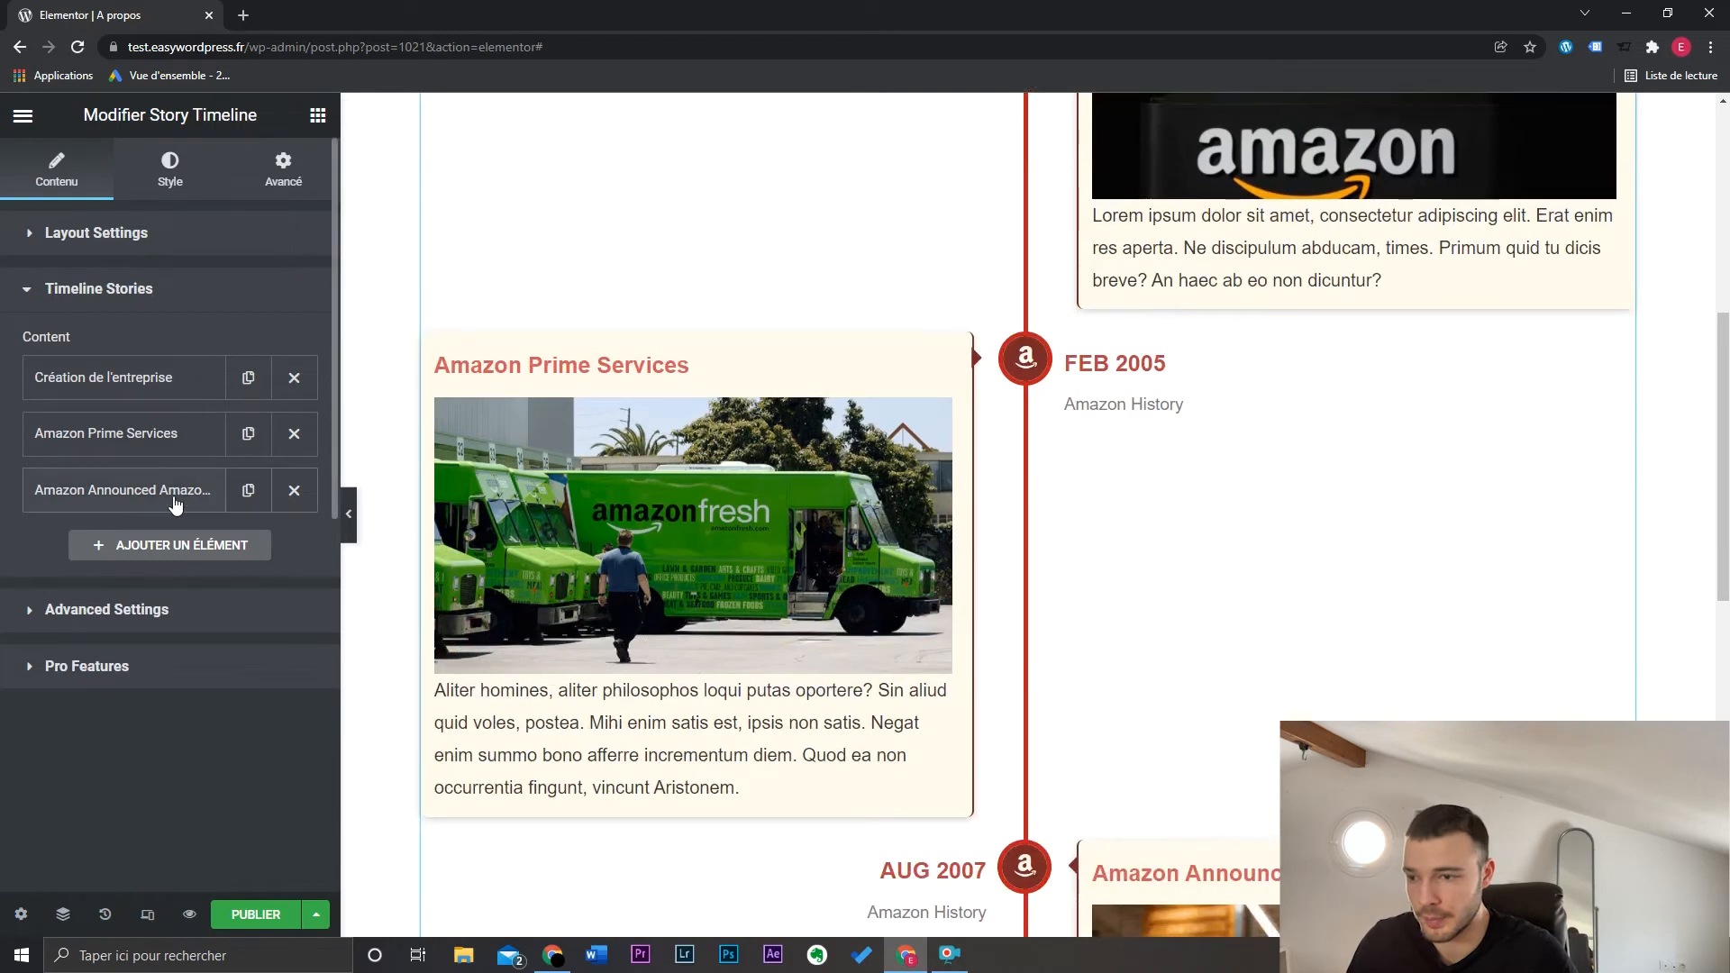
# Show the middle line label on the last timeline story and check the year labels along the timeline
pyautogui.click(176, 502)
pyautogui.click(237, 544)
pyautogui.click(284, 582)
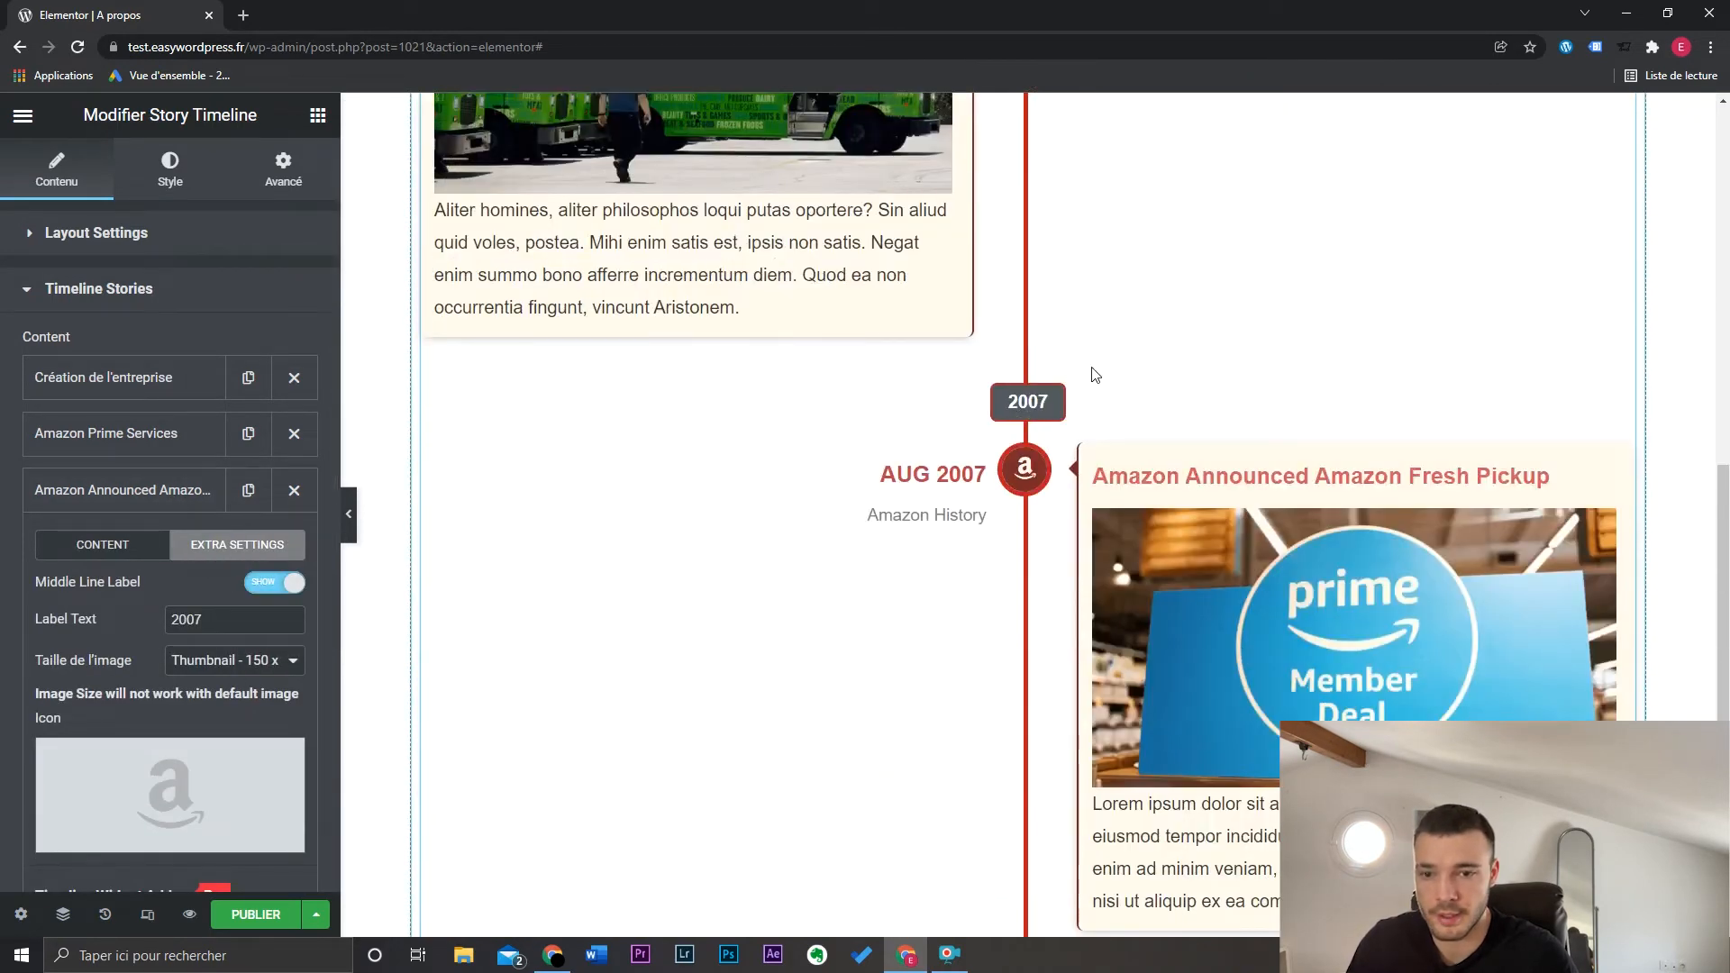
pyautogui.scroll(15, 1105, 475)
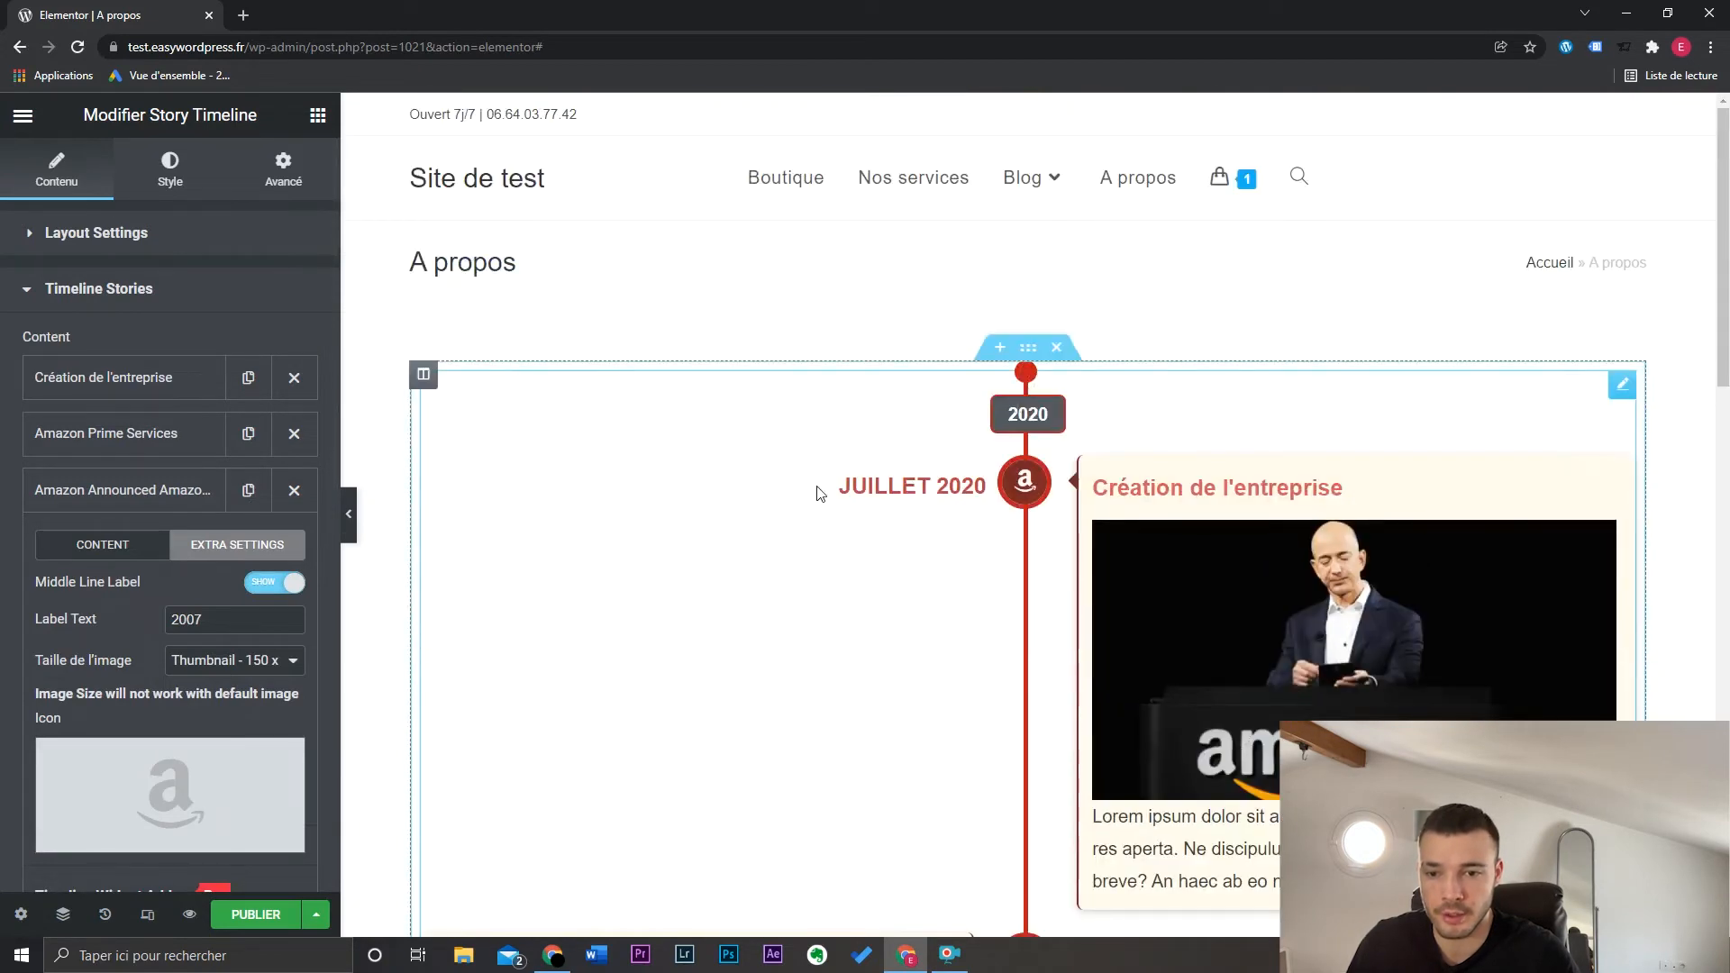
pyautogui.scroll(-6, 982, 594)
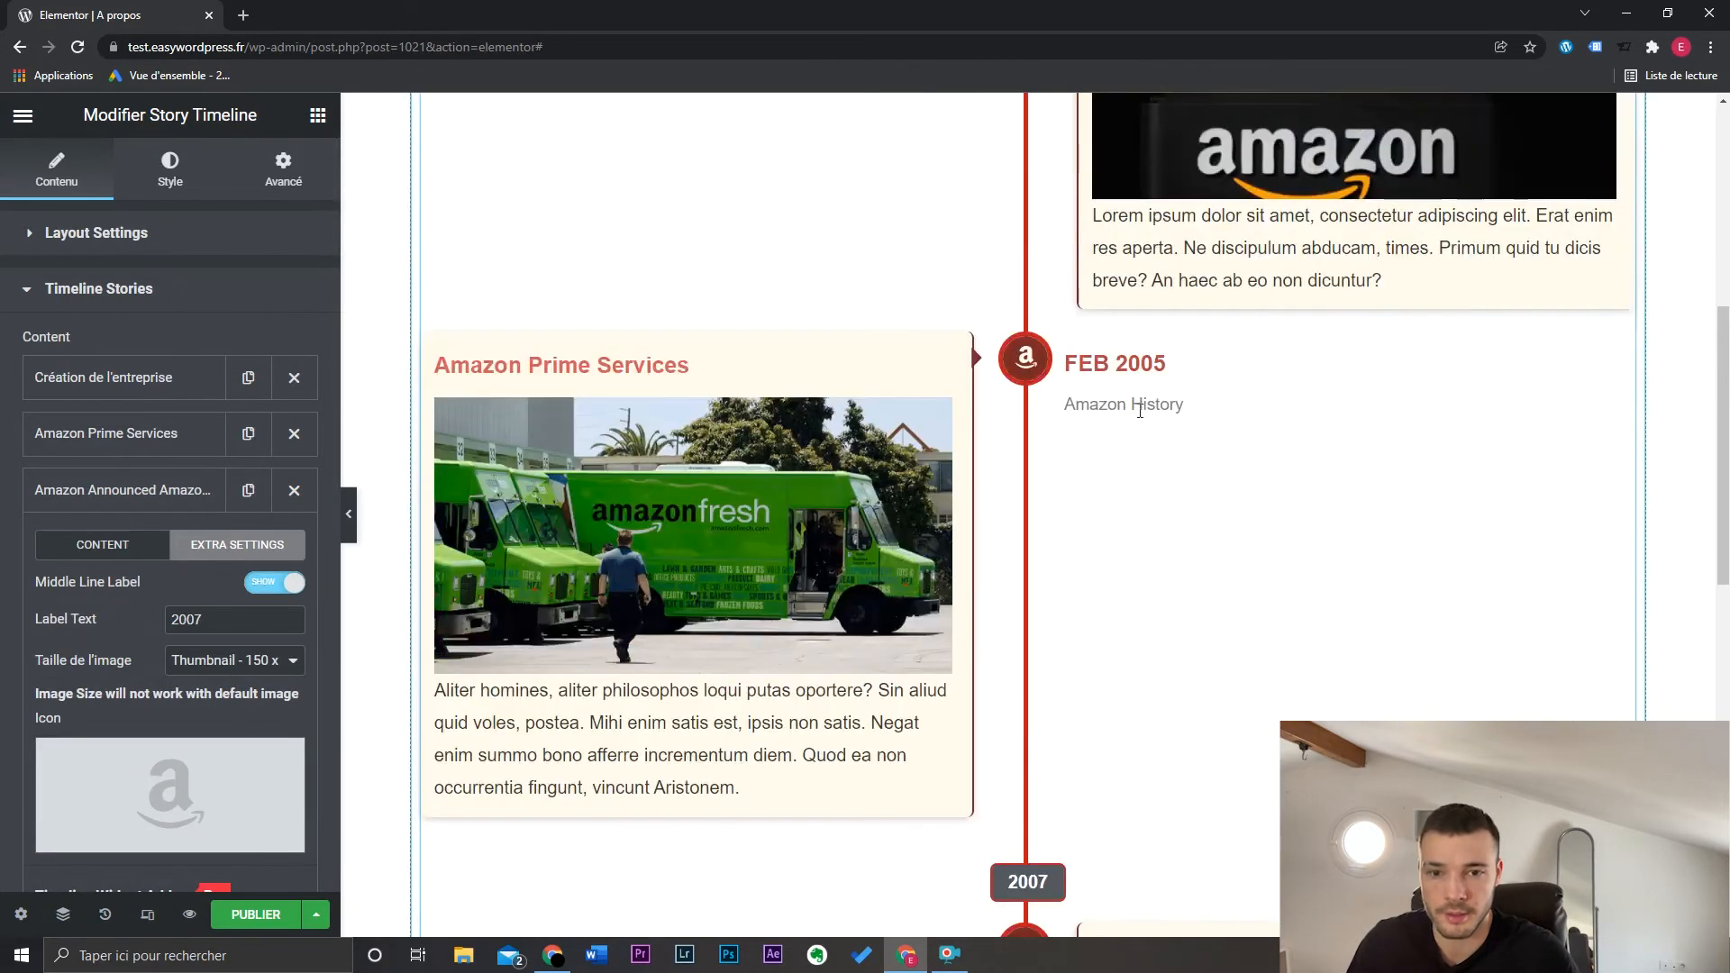
pyautogui.scroll(6, 1169, 556)
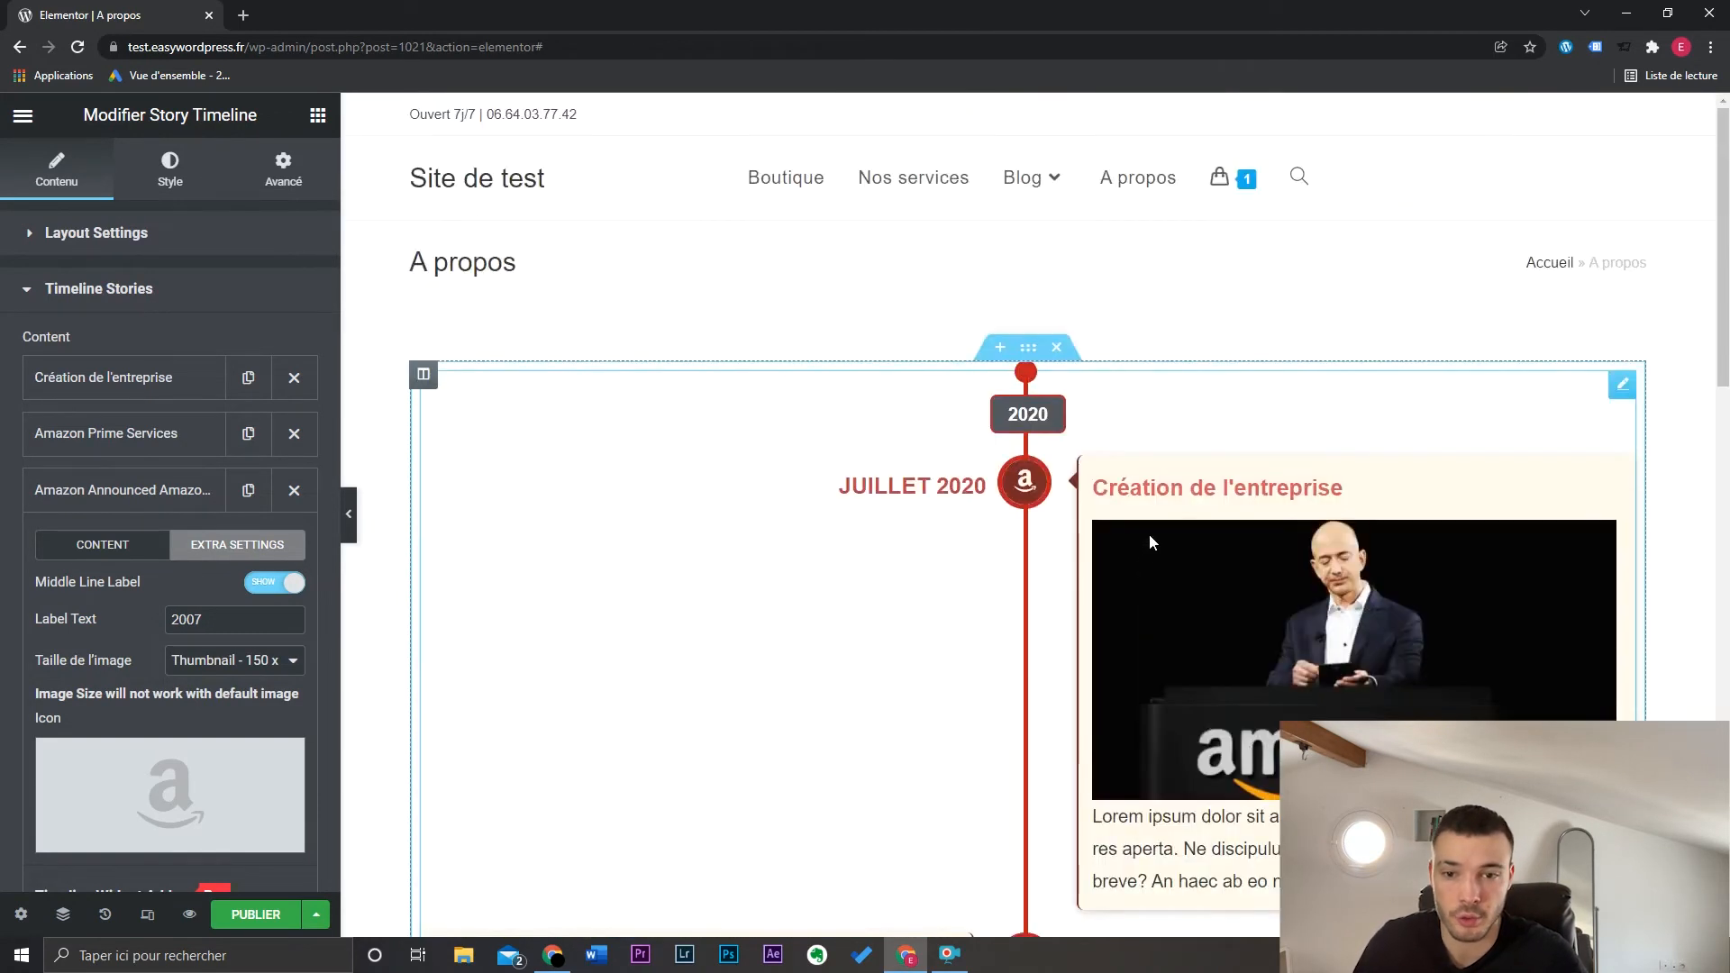
# Check the image size options of the "Création de l'entreprise" story and replace its icon with the birthday cake, searching for "birt"
pyautogui.click(259, 505)
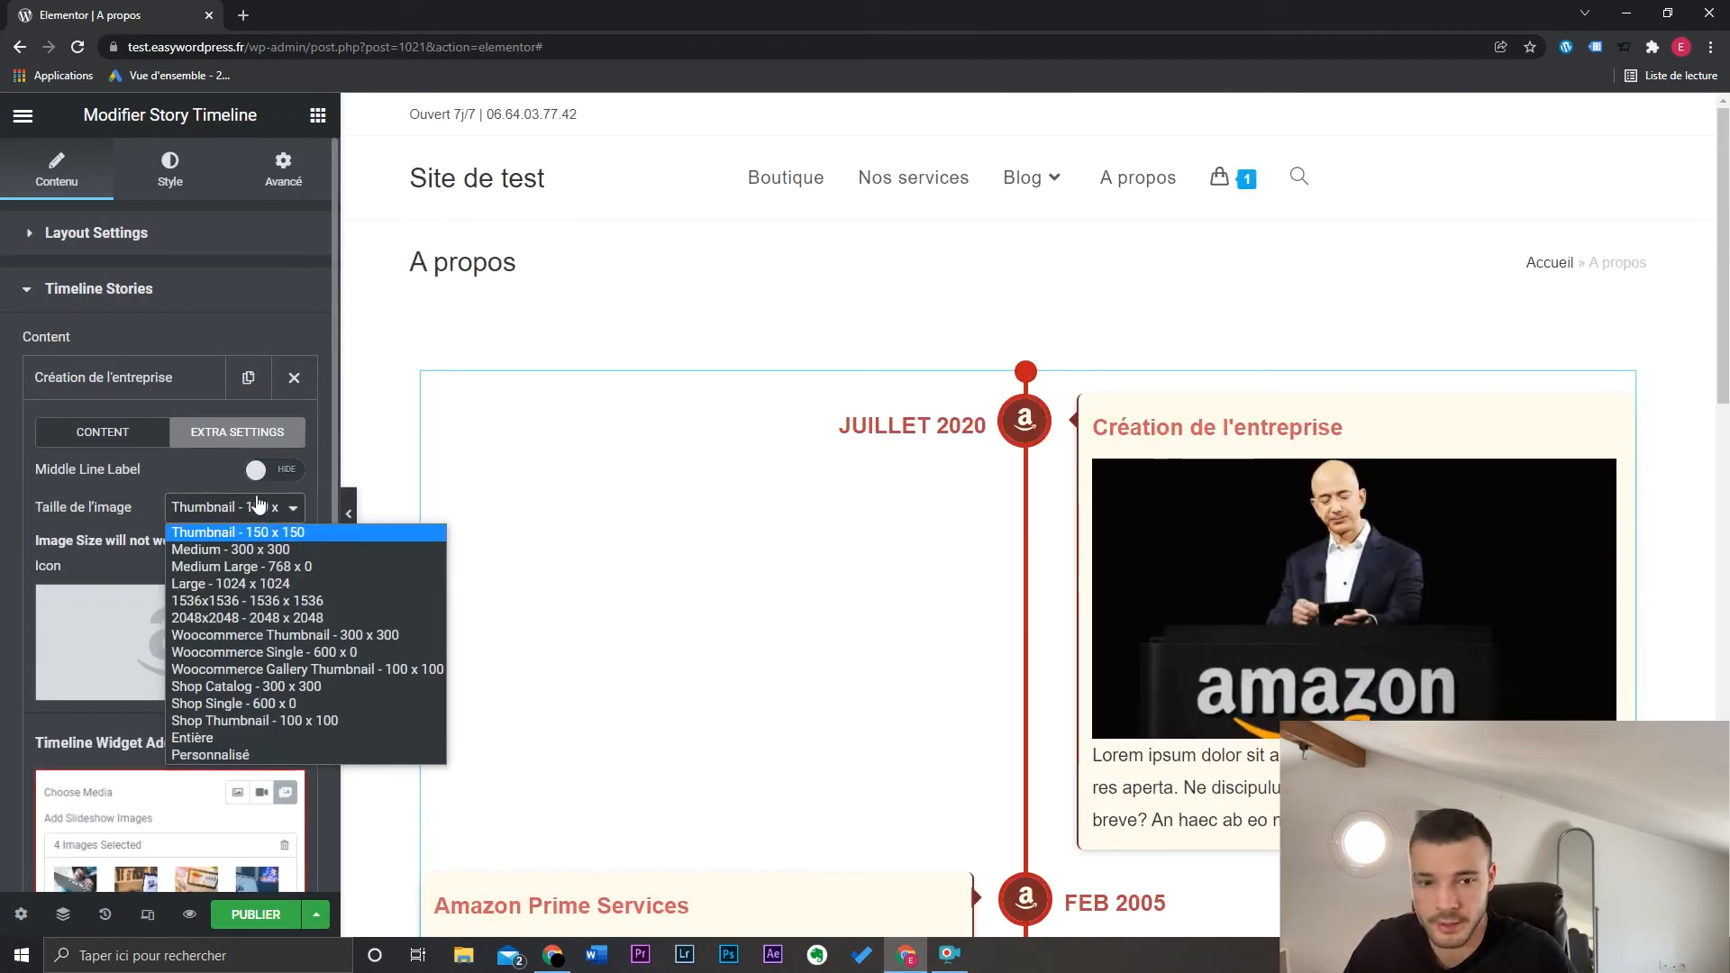
pyautogui.click(258, 505)
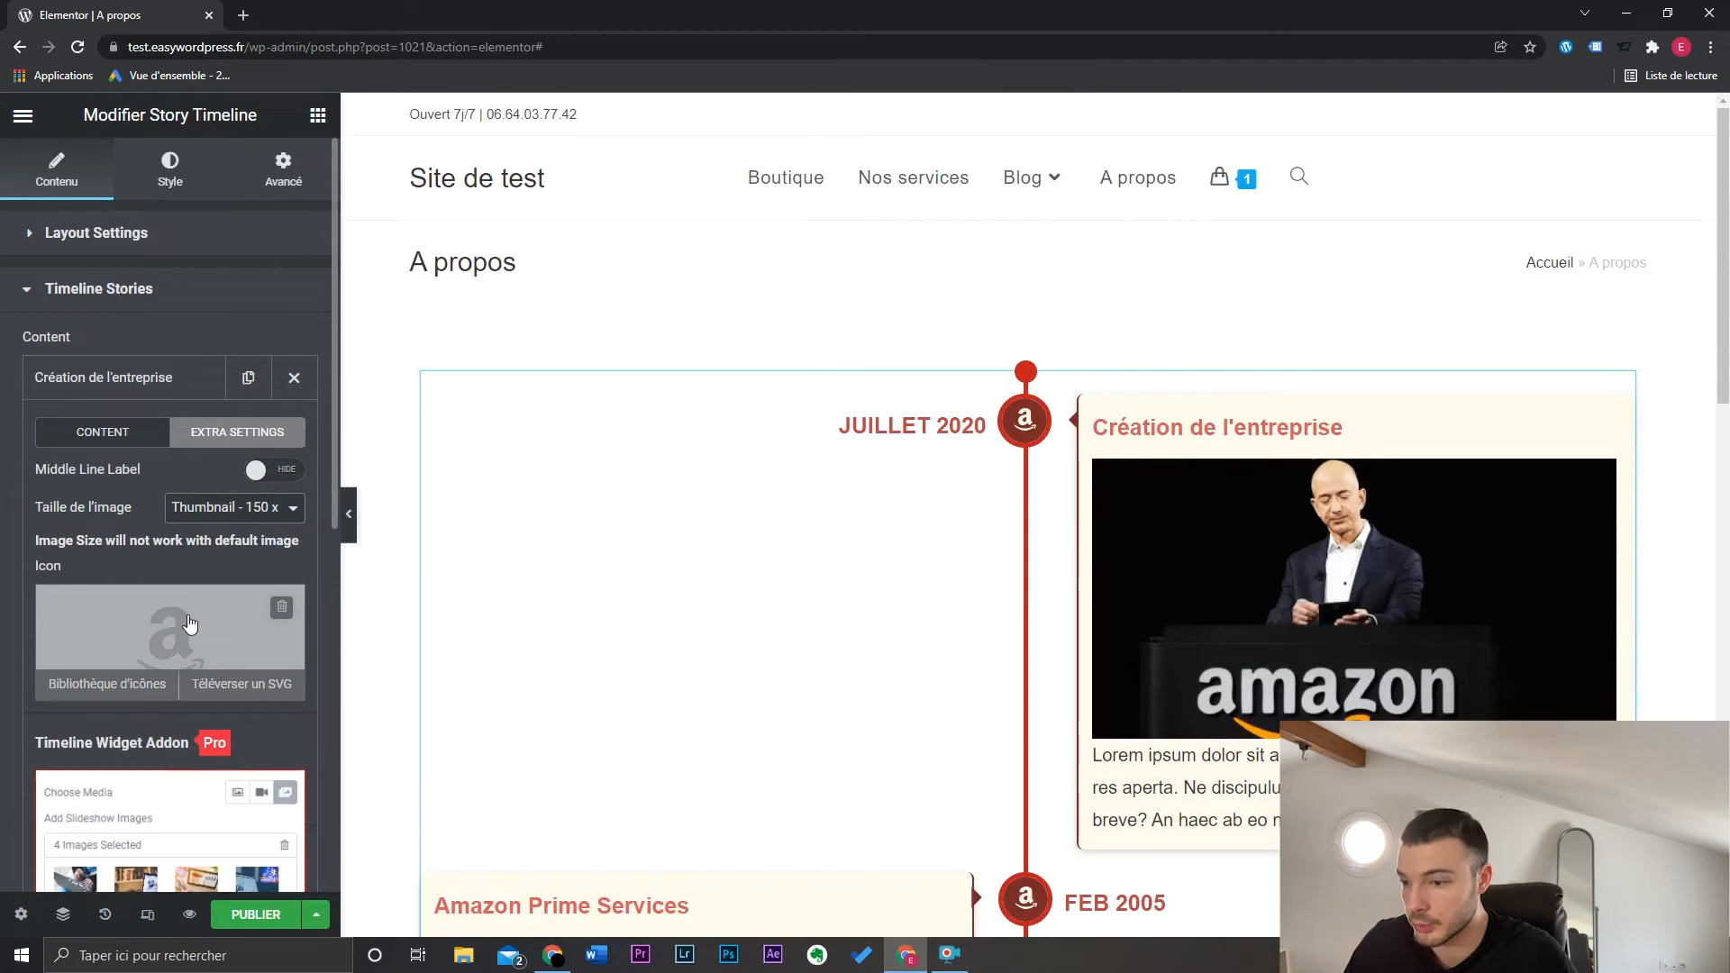
pyautogui.click(189, 623)
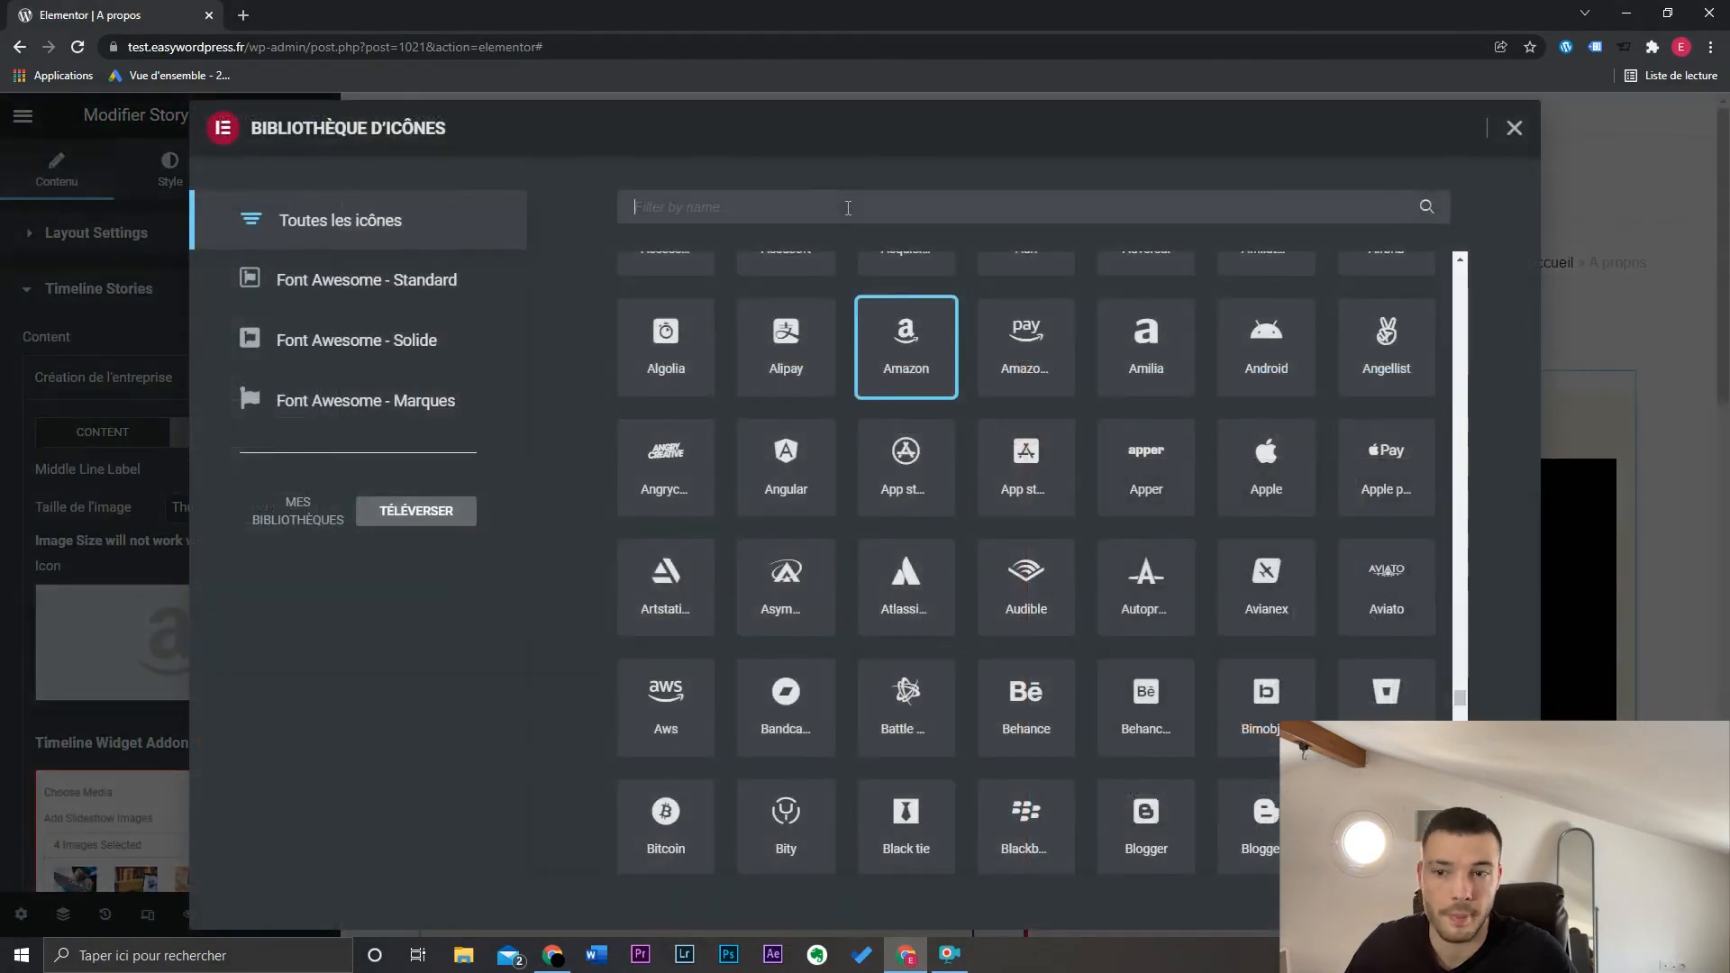
pyautogui.write('birt')
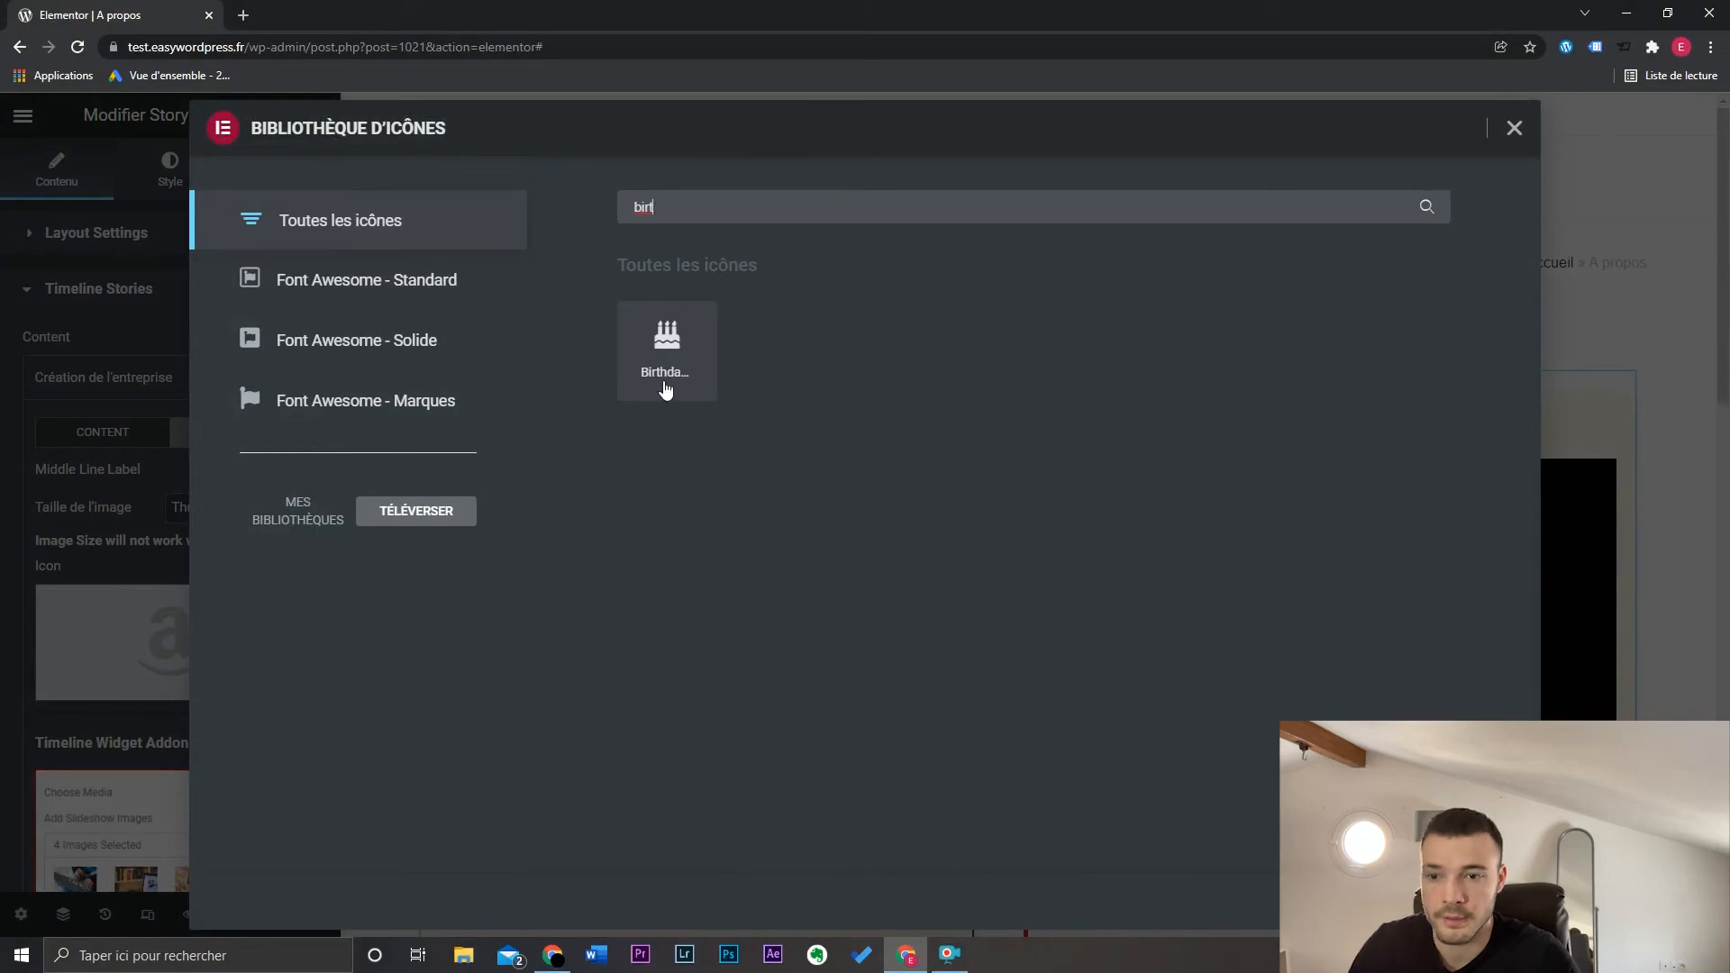
pyautogui.doubleClick(667, 360)
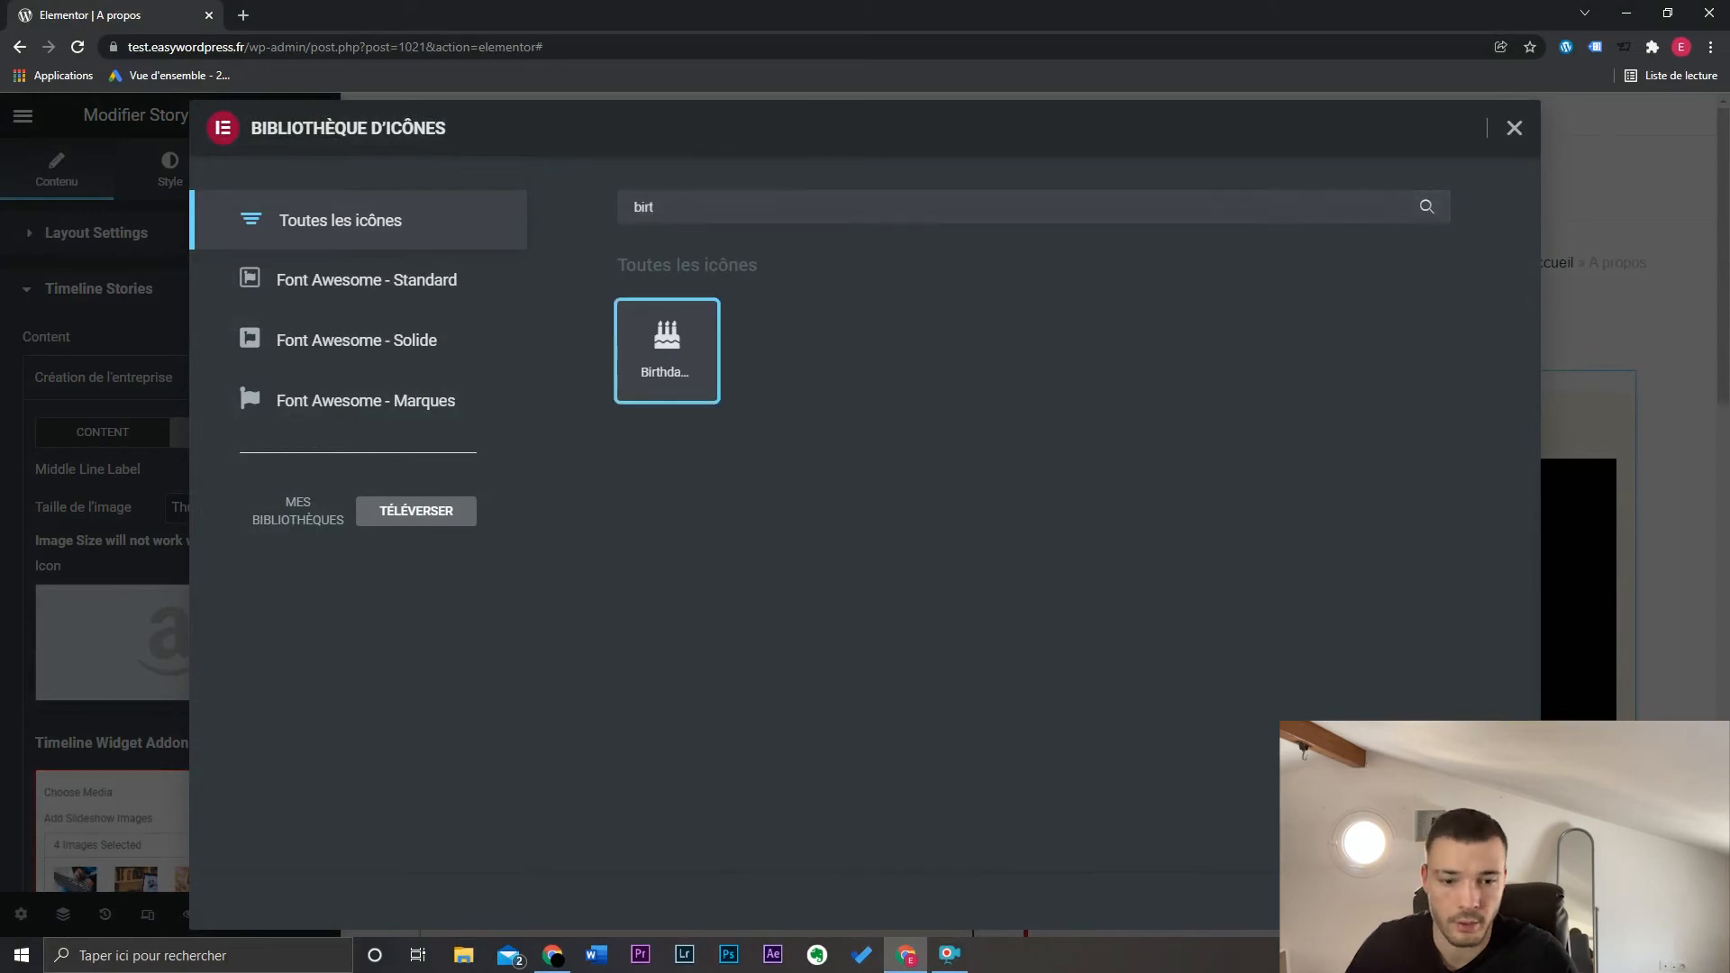
pyautogui.scroll(-8, 180, 541)
pyautogui.scroll(8, 243, 635)
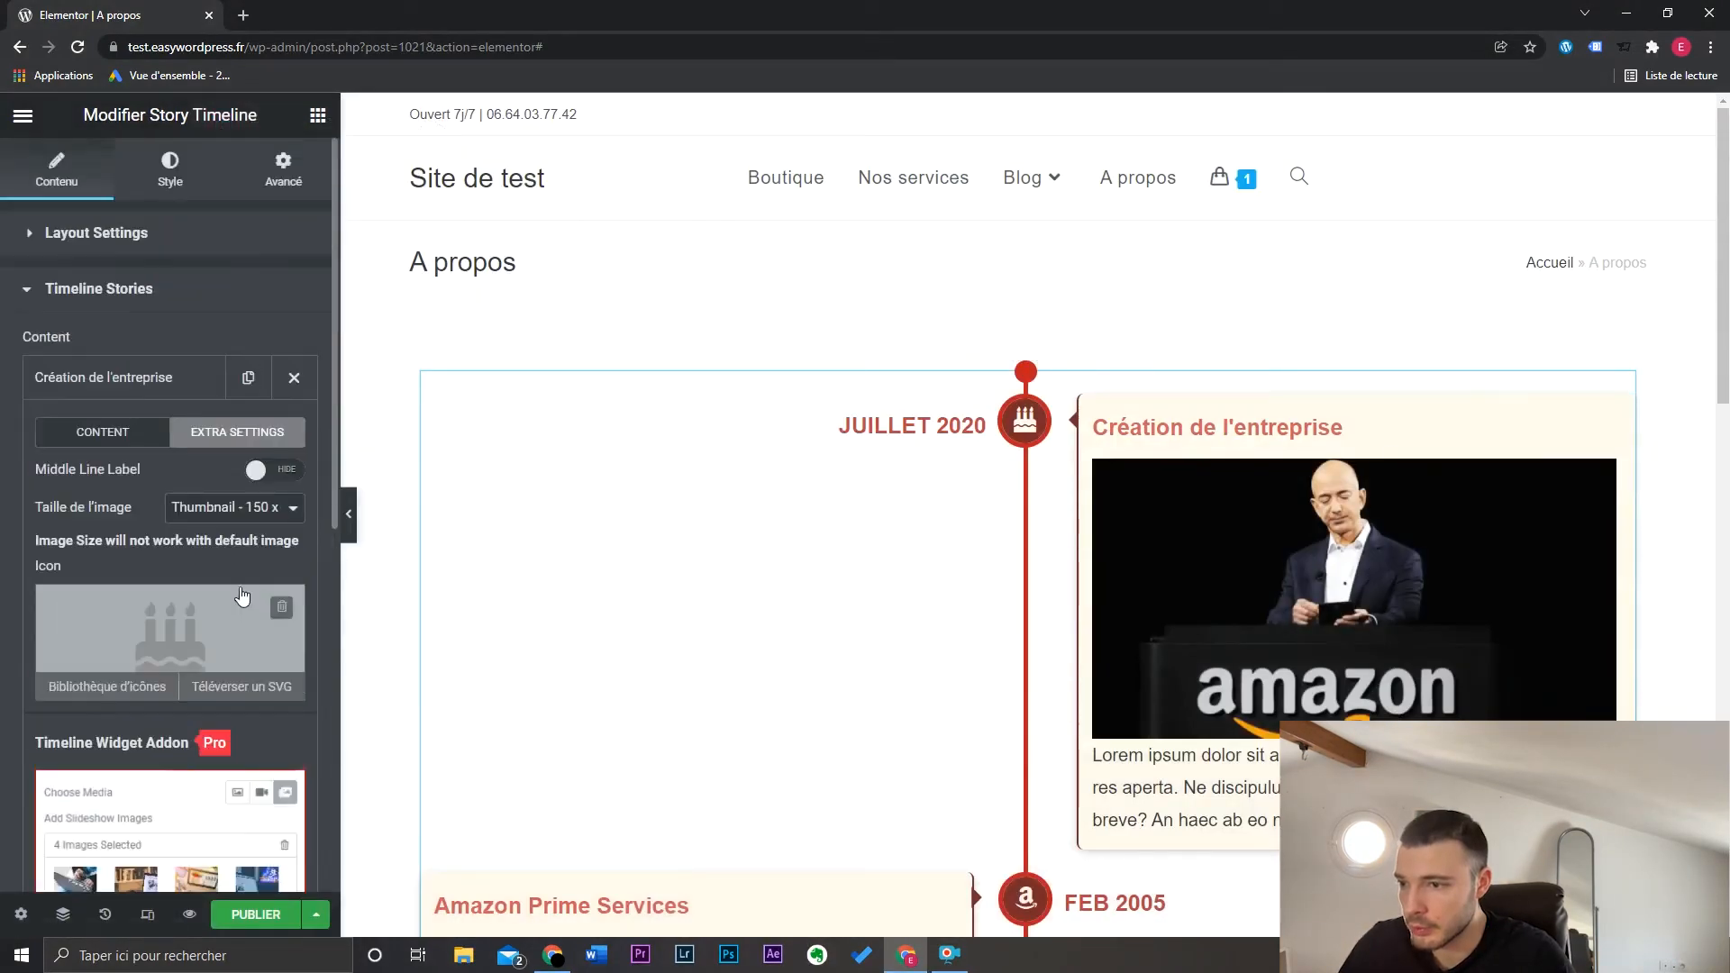
# Set the background color of the timeline's stories to a muted red and check it on the story cards
pyautogui.moveTo(243, 595)
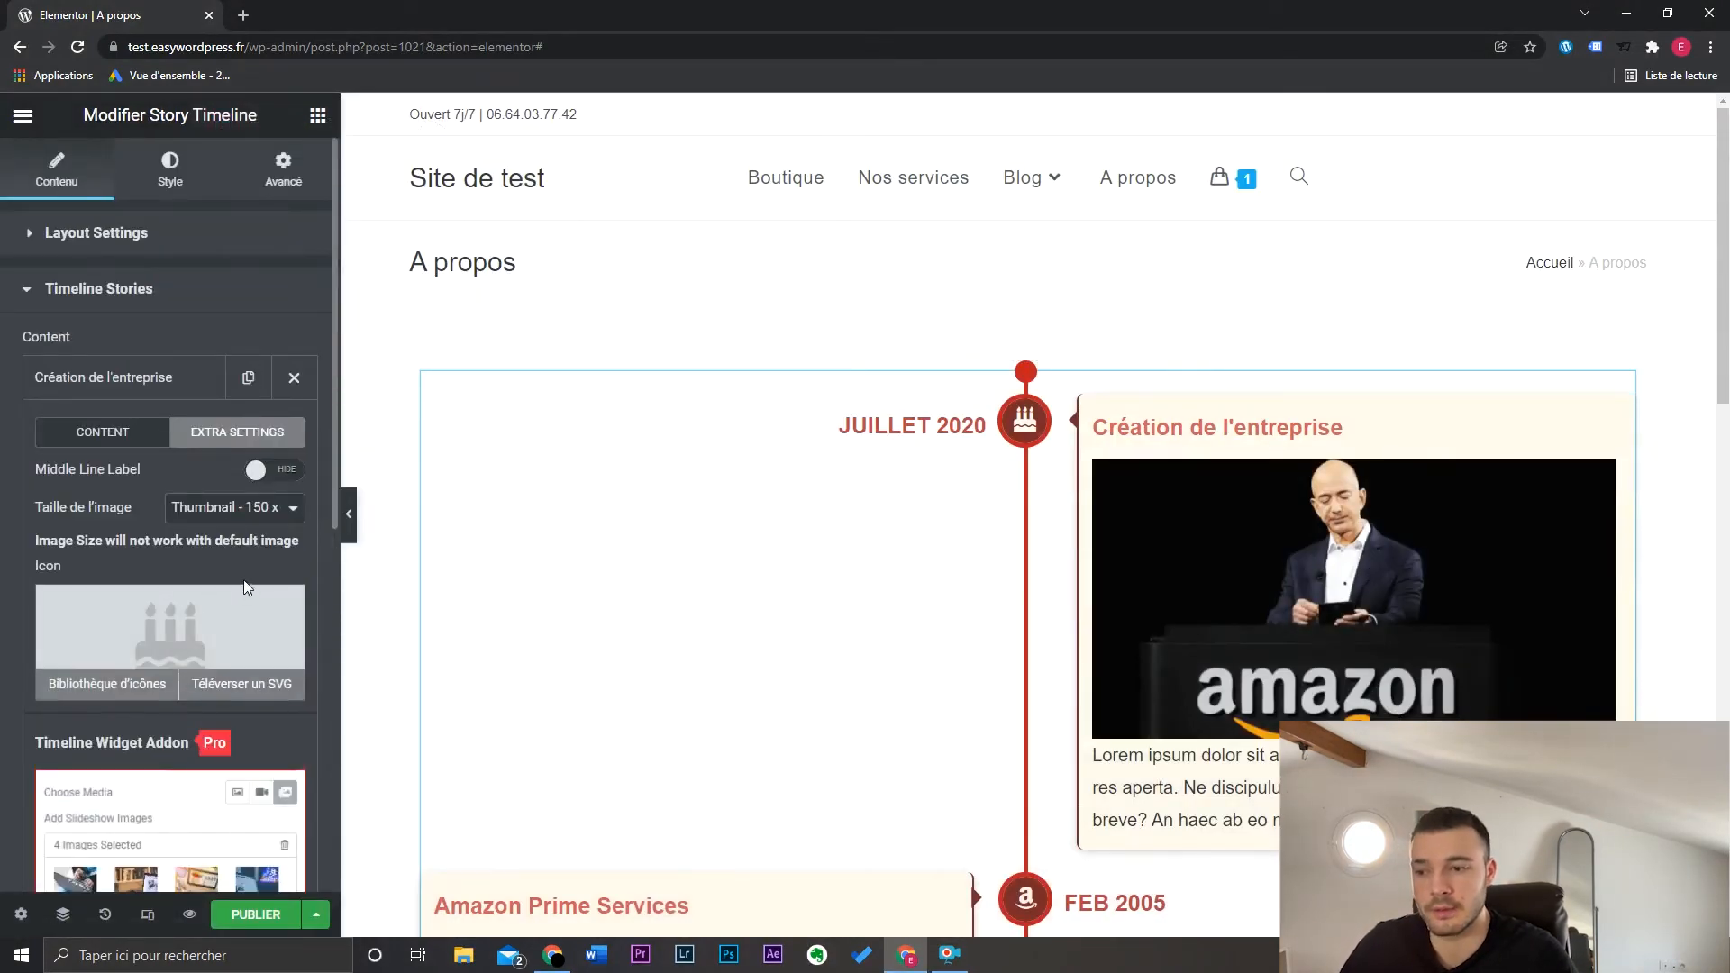
pyautogui.click(170, 166)
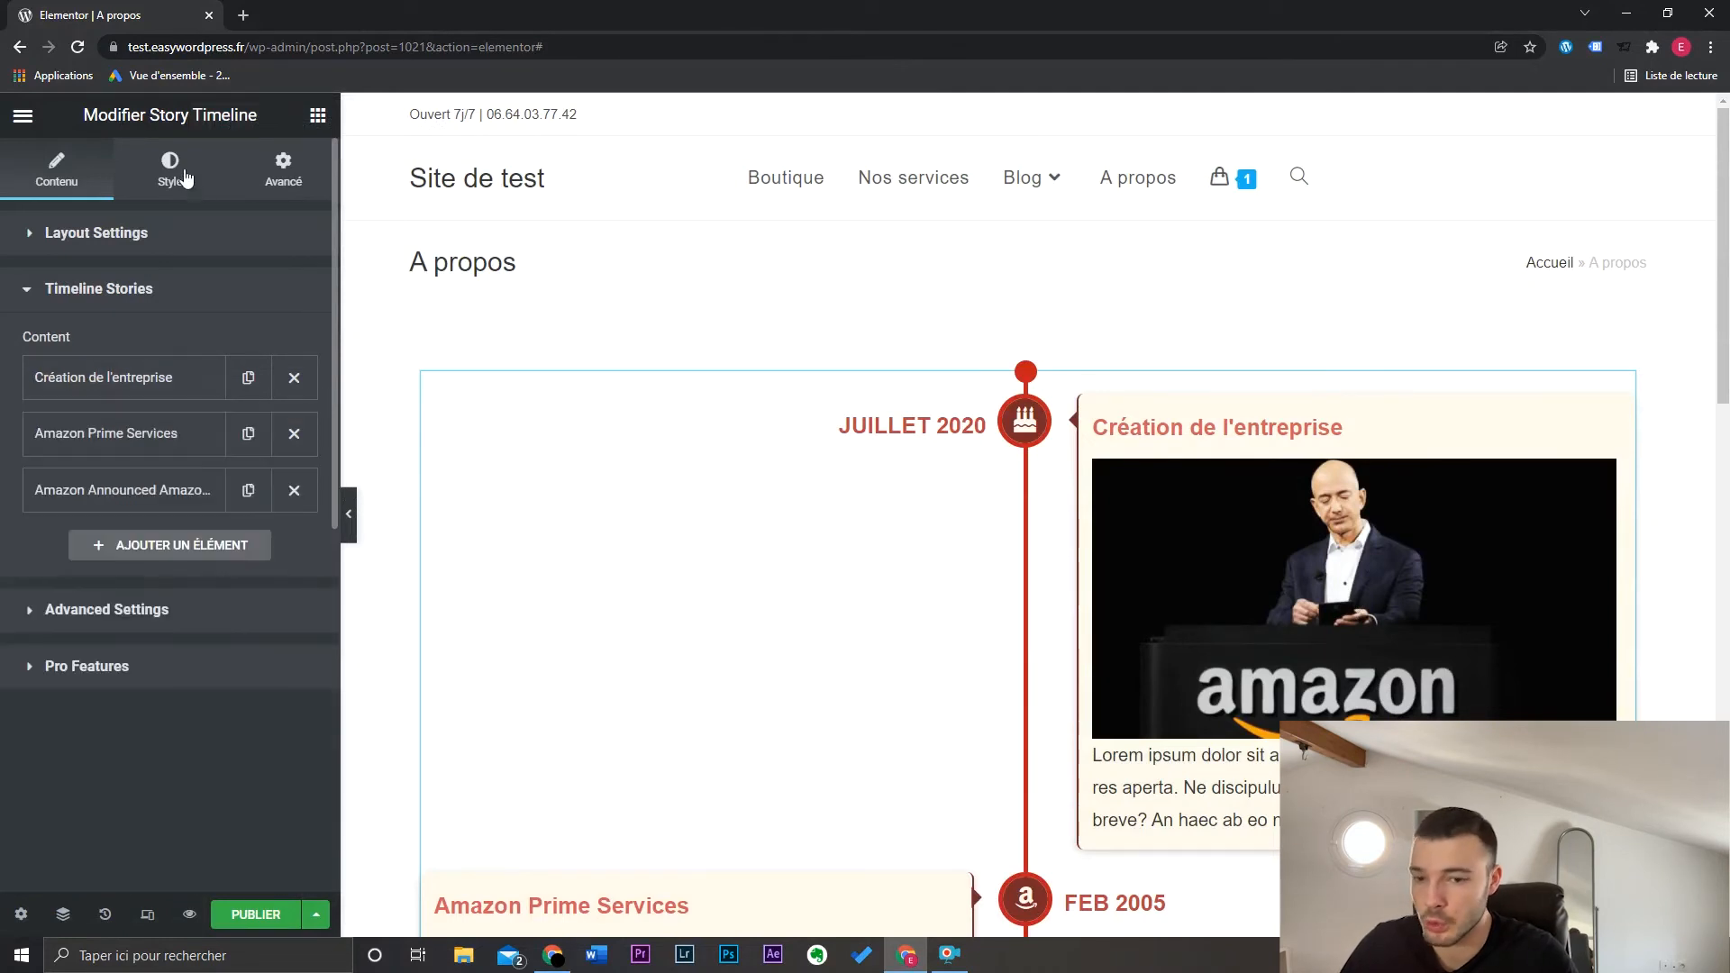
pyautogui.scroll(-2, 196, 294)
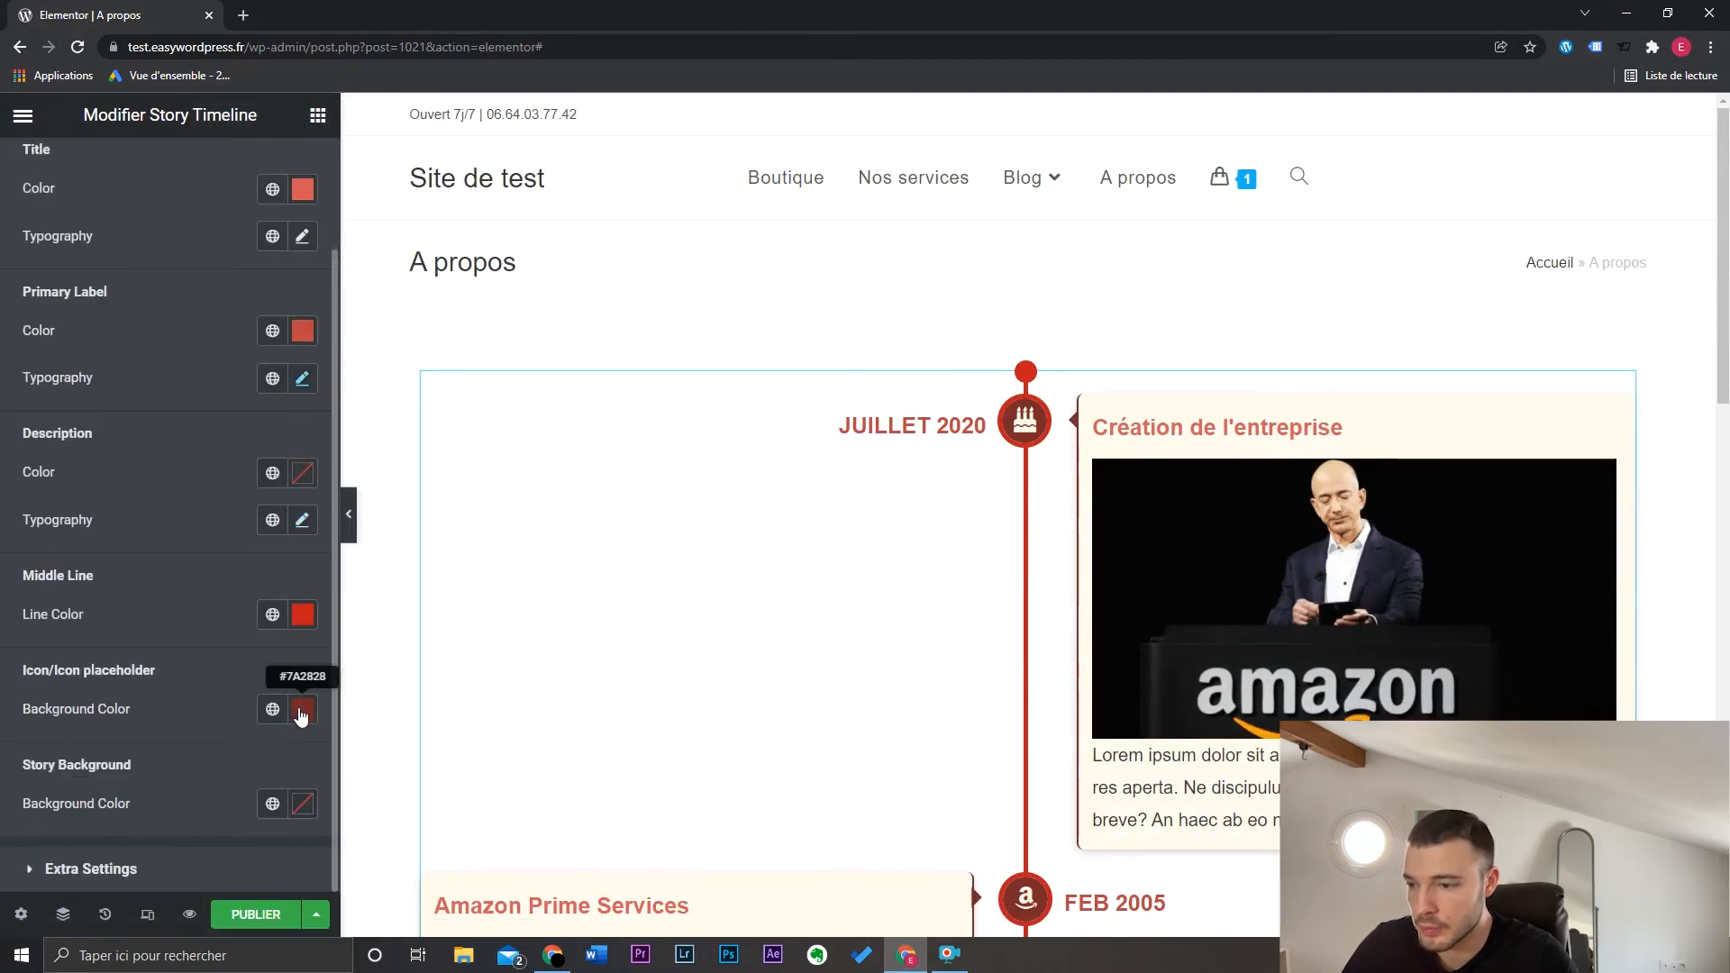
pyautogui.click(303, 804)
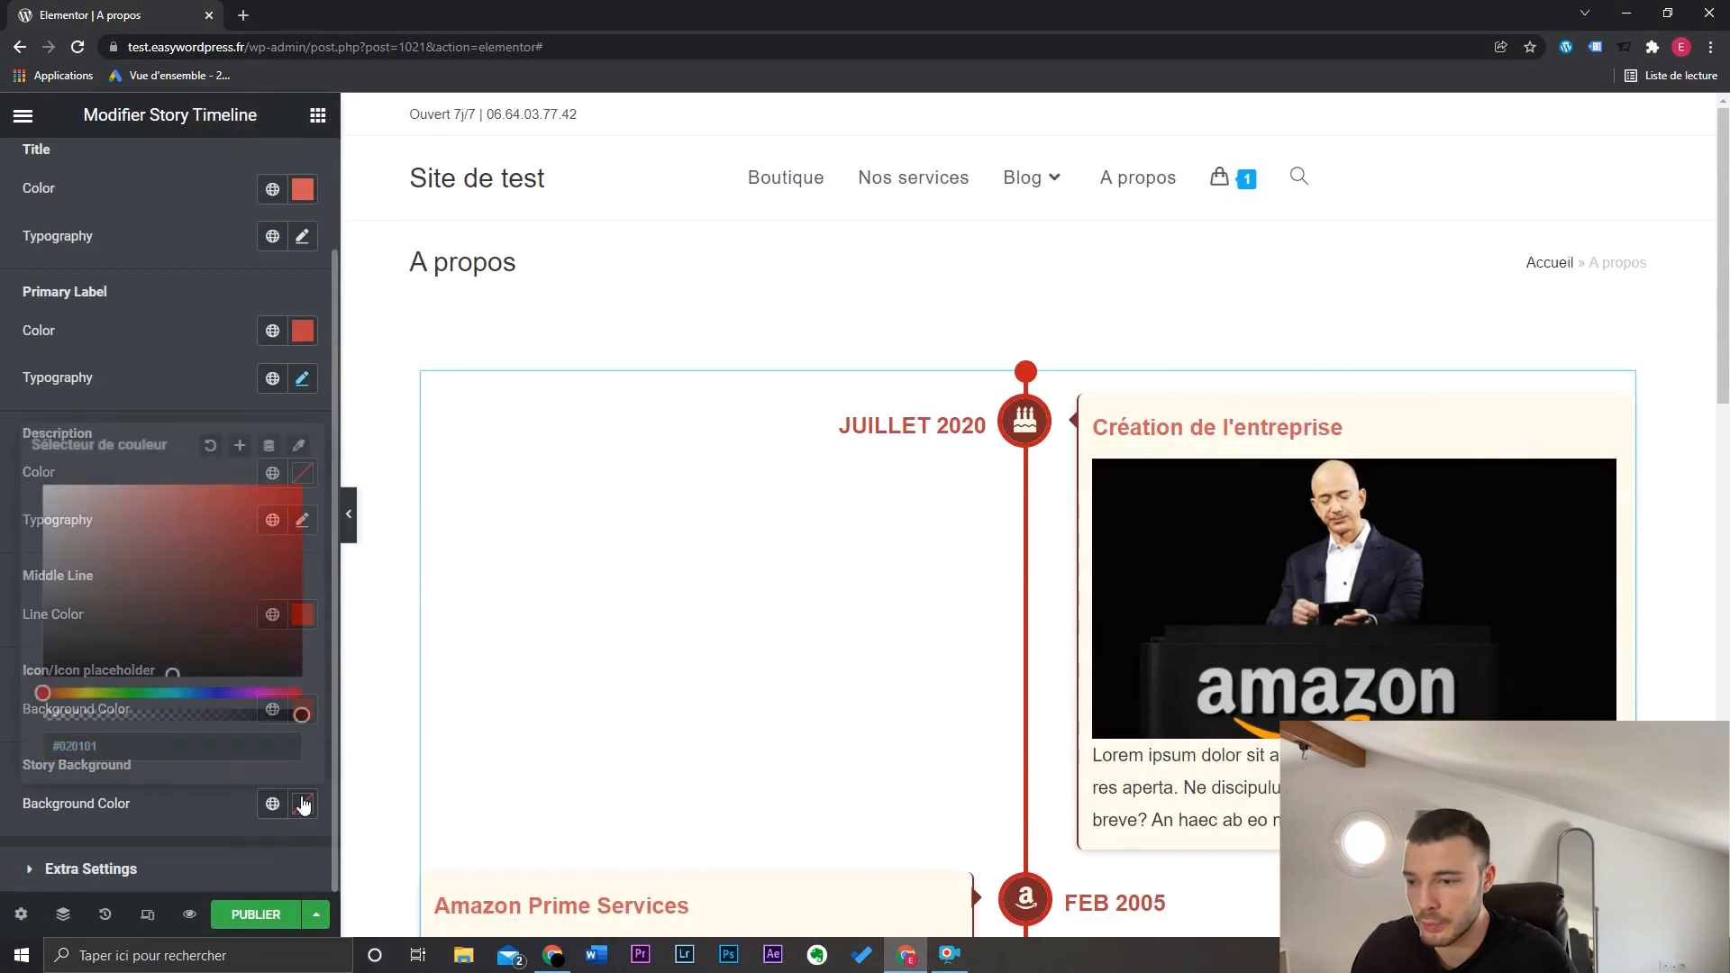
pyautogui.click(209, 536)
pyautogui.moveTo(208, 537); pyautogui.dragTo(211, 520)
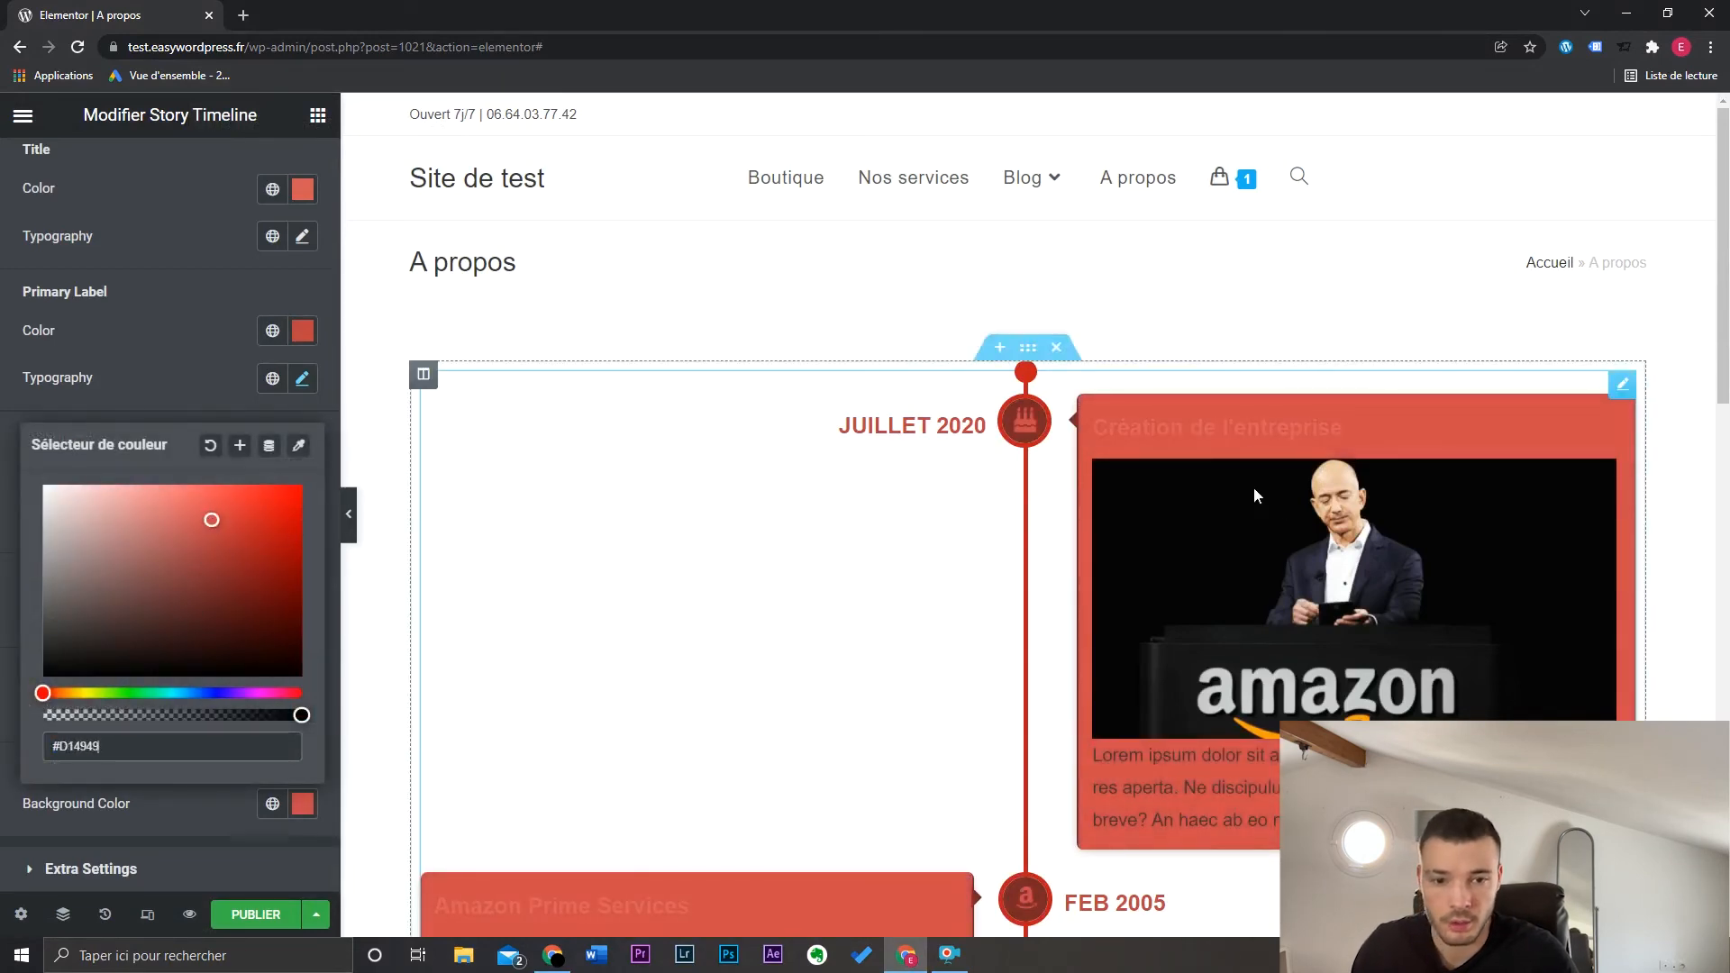
pyautogui.scroll(-5, 1041, 554)
pyautogui.scroll(3, 772, 506)
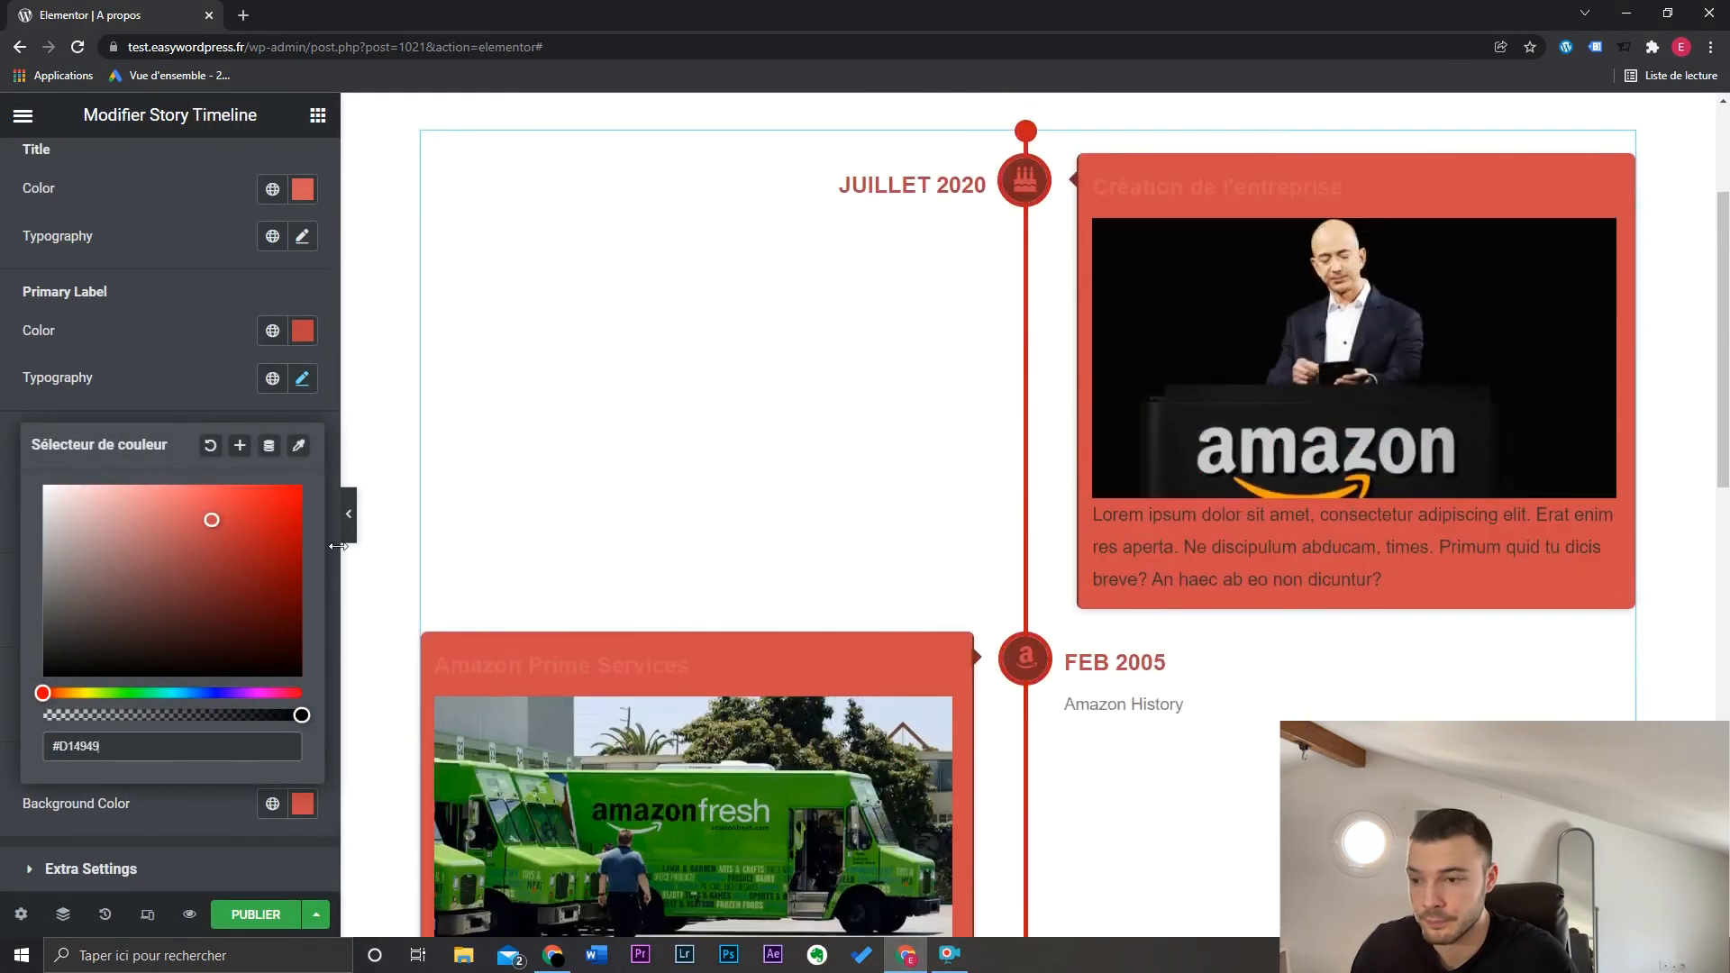
pyautogui.click(252, 750)
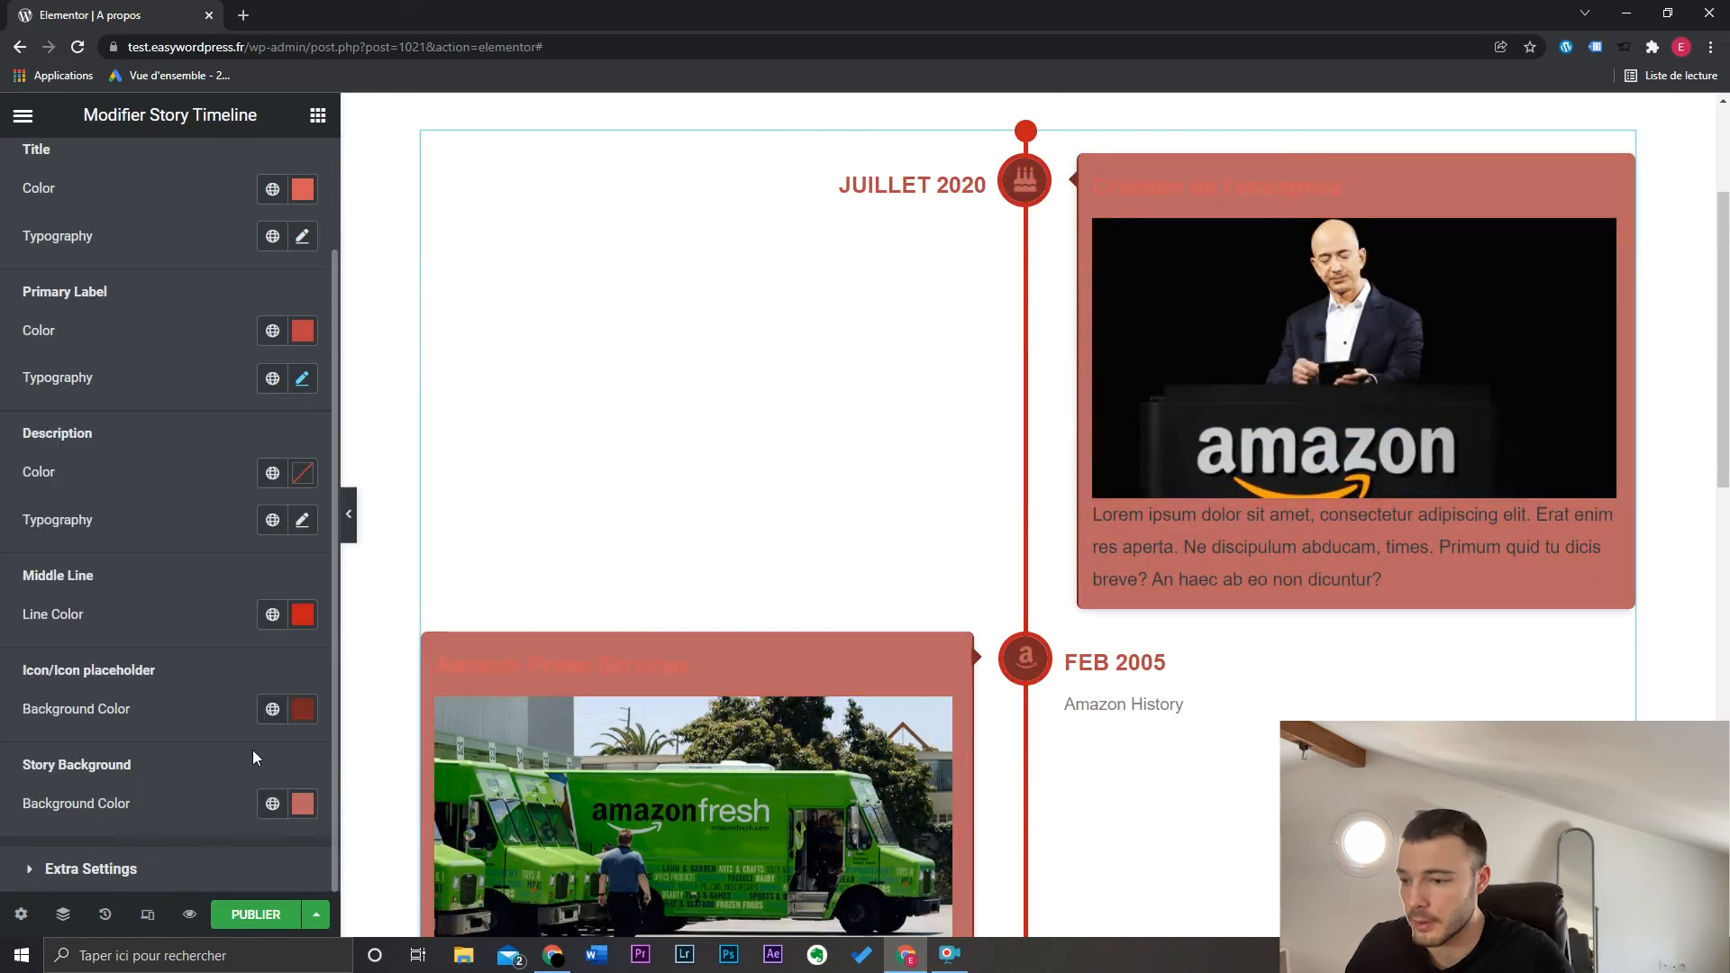
# Set the text color of the timeline's middle line label to a soft red in the extra style settings
pyautogui.click(194, 869)
pyautogui.scroll(-1, 199, 489)
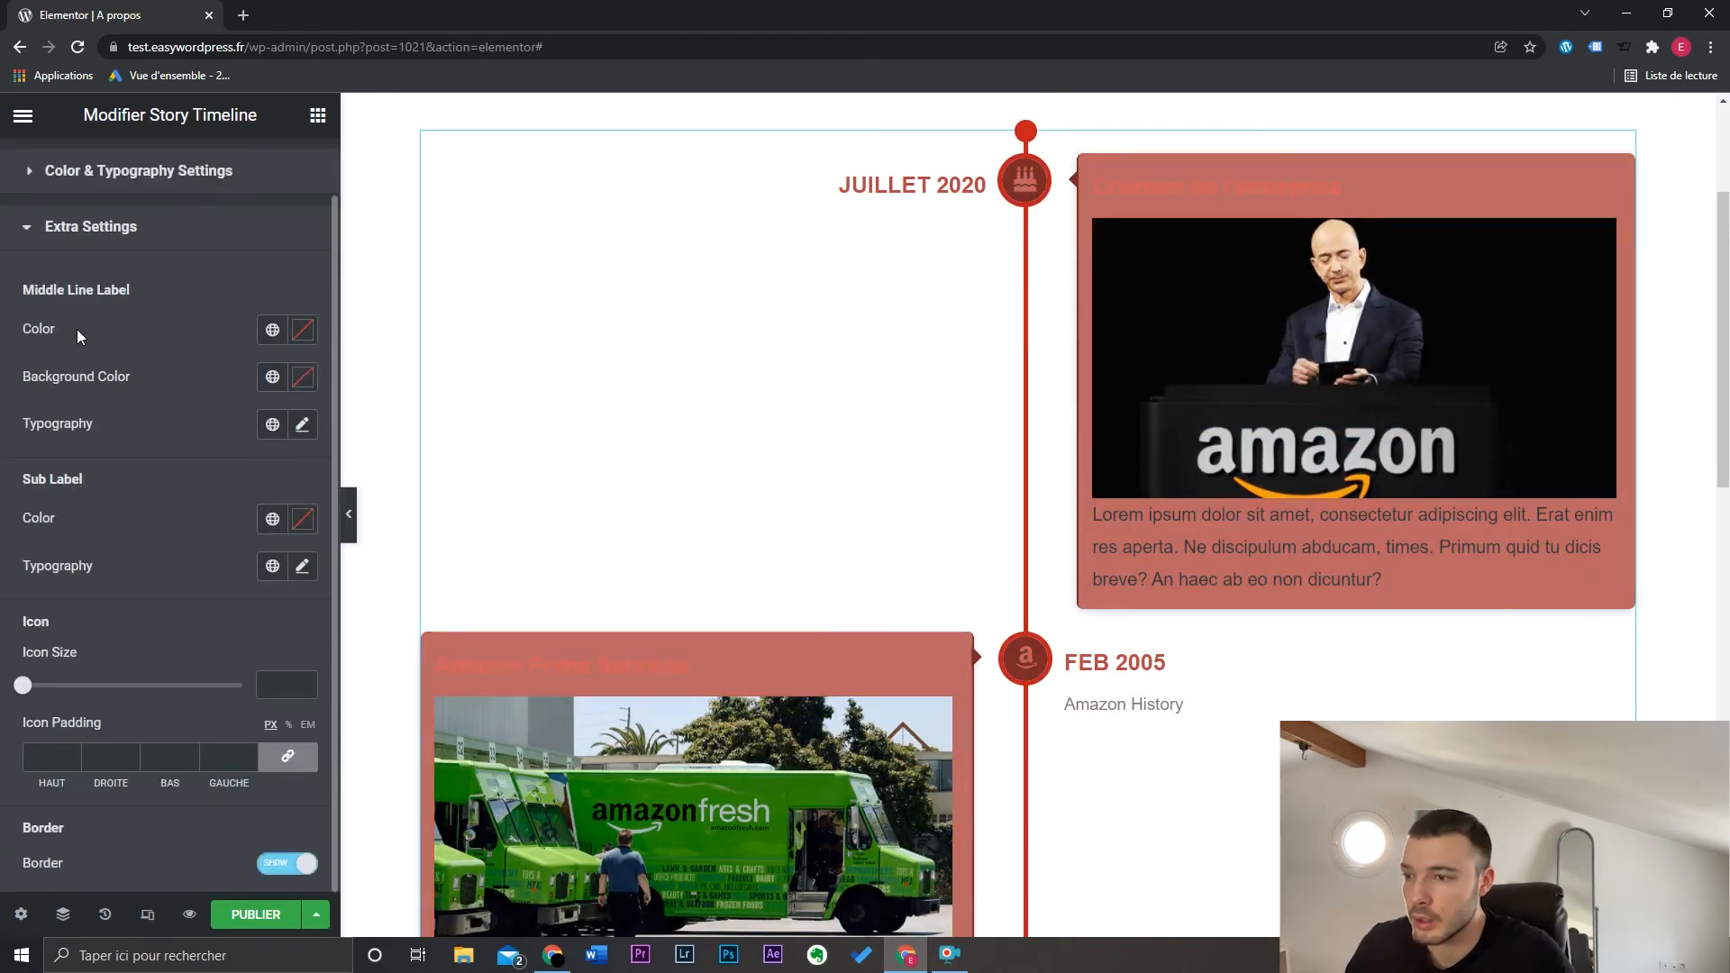
pyautogui.click(303, 330)
pyautogui.moveTo(207, 442)
pyautogui.mouseDown()
pyautogui.moveTo(94, 410)
pyautogui.moveTo(204, 451)
pyautogui.mouseUp()
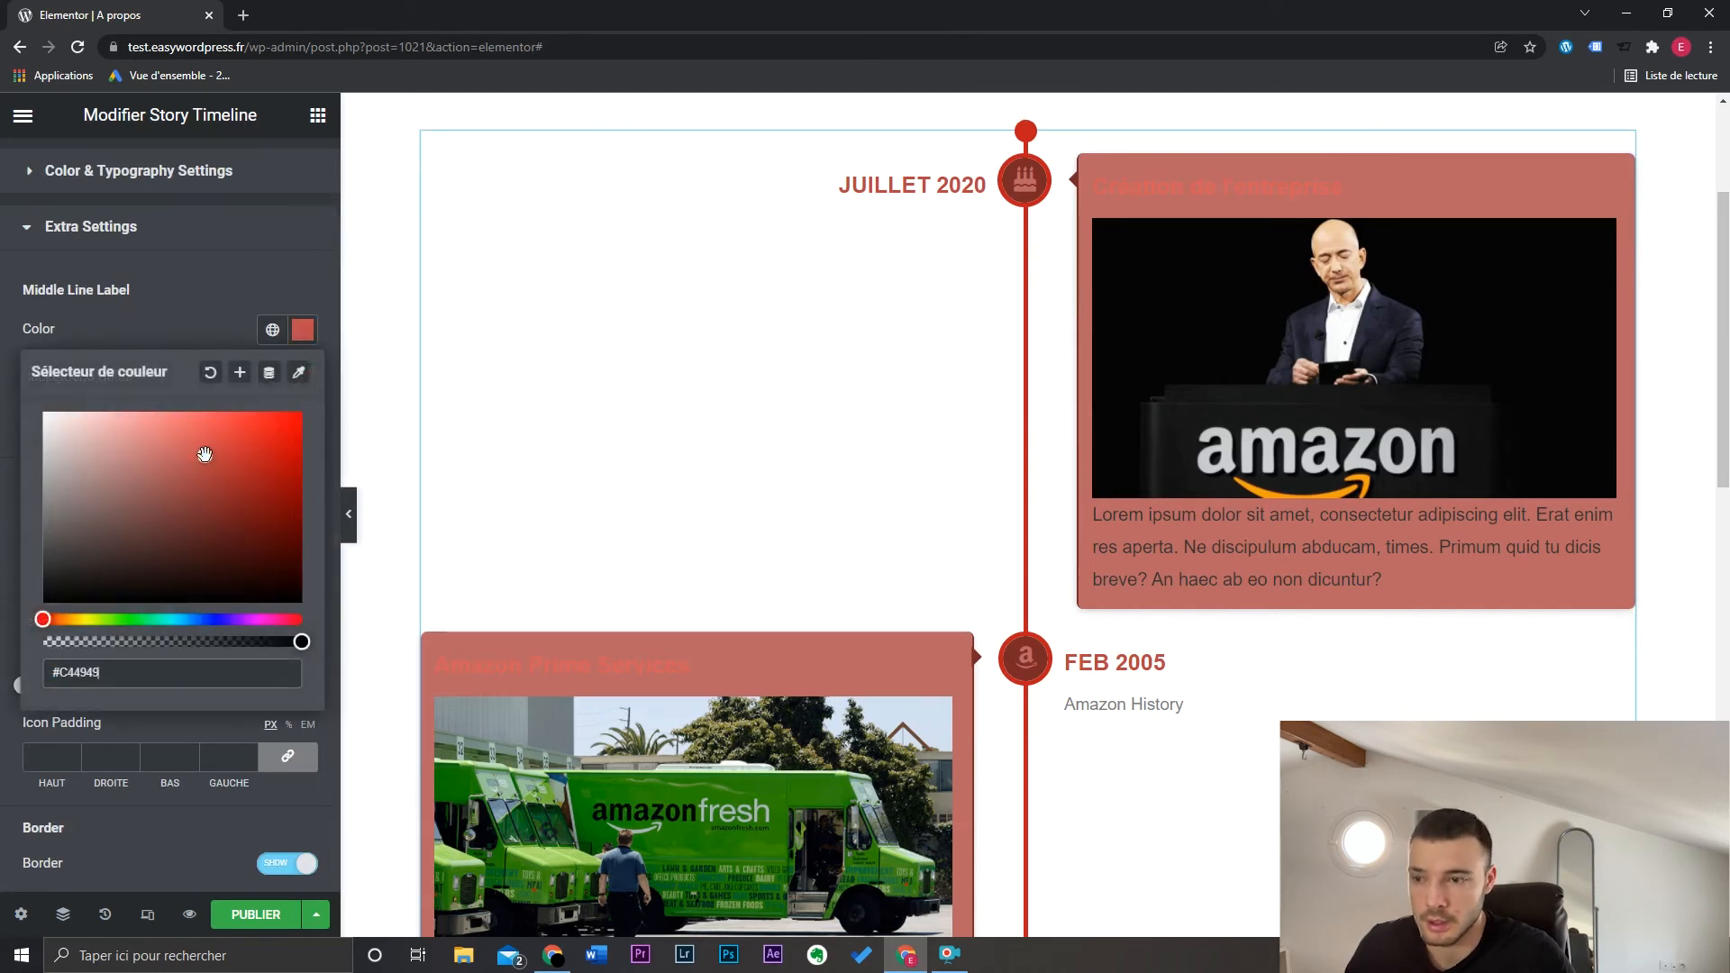
pyautogui.click(961, 163)
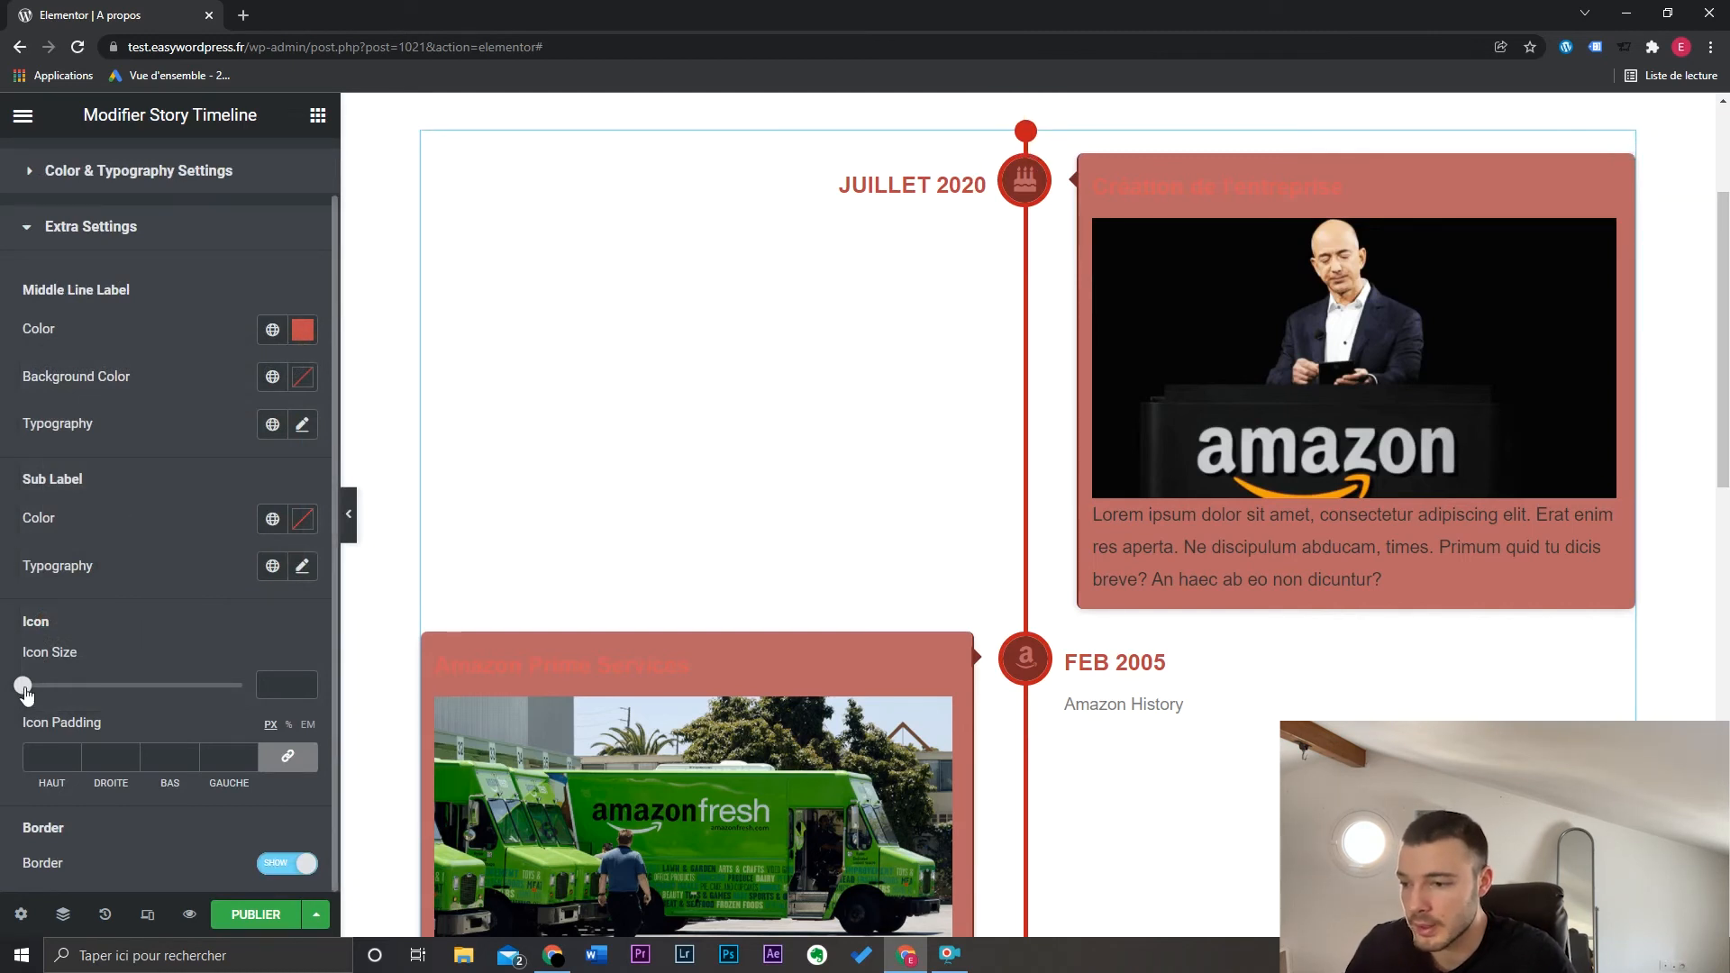
# Set the timeline's icon size to 21 and open the color choice for the sub label
pyautogui.moveTo(25, 690); pyautogui.dragTo(105, 689)
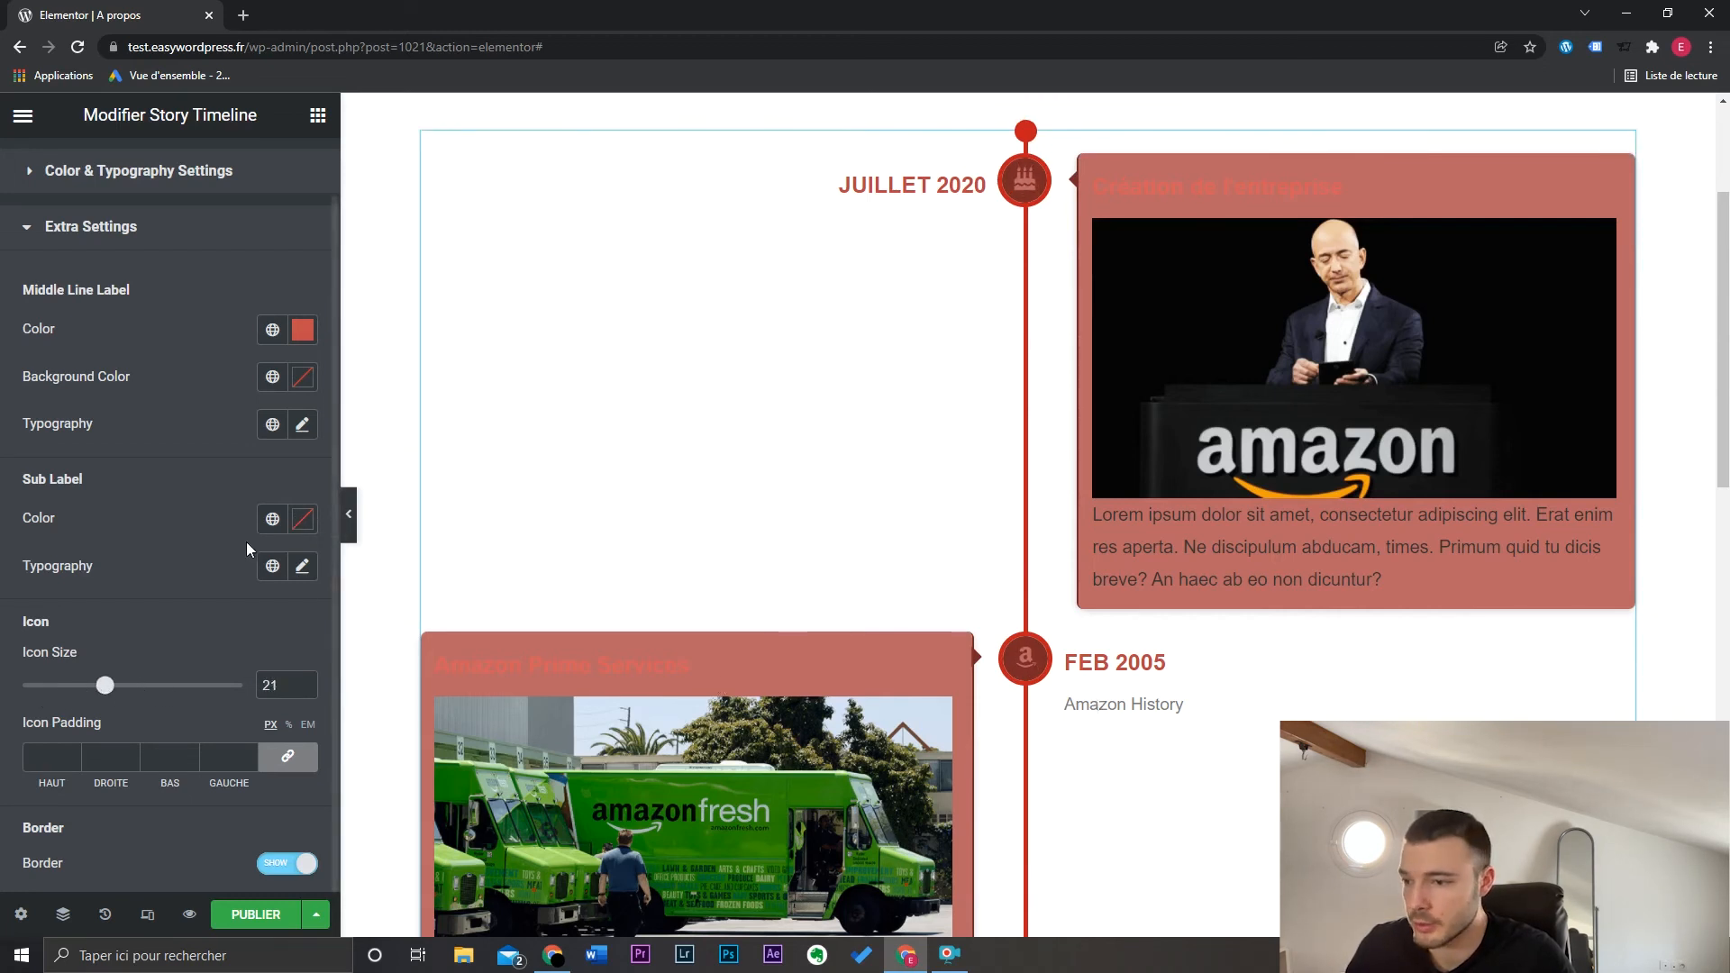
pyautogui.click(301, 520)
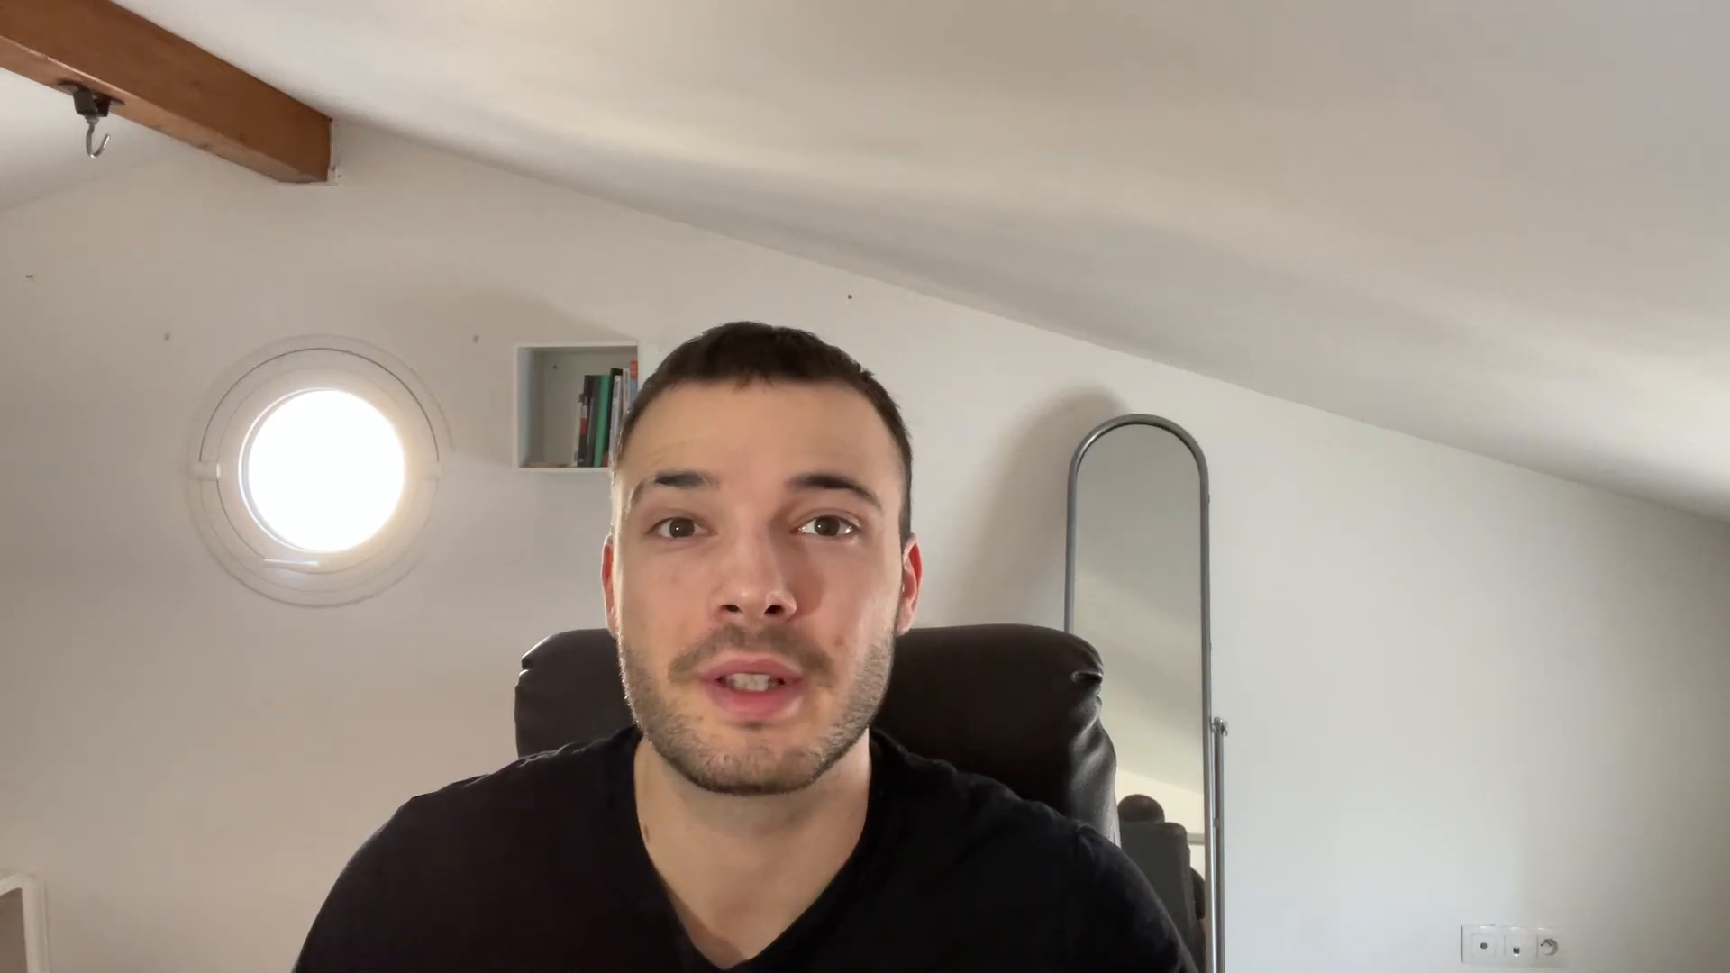